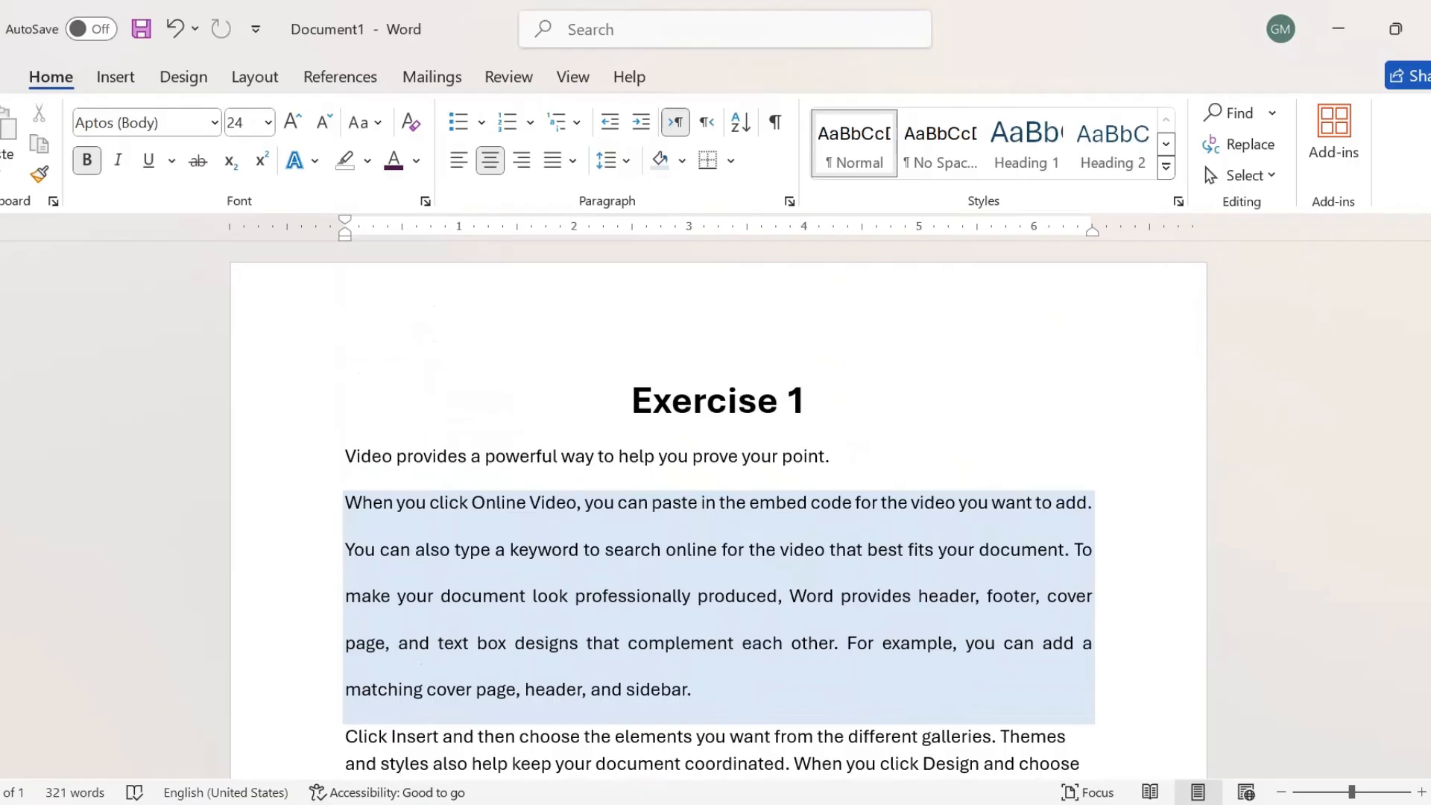
Add a left border and a bottom border to the shaded paragraph that starts "When you click Online Video"
scroll(718, 512, down, 2)
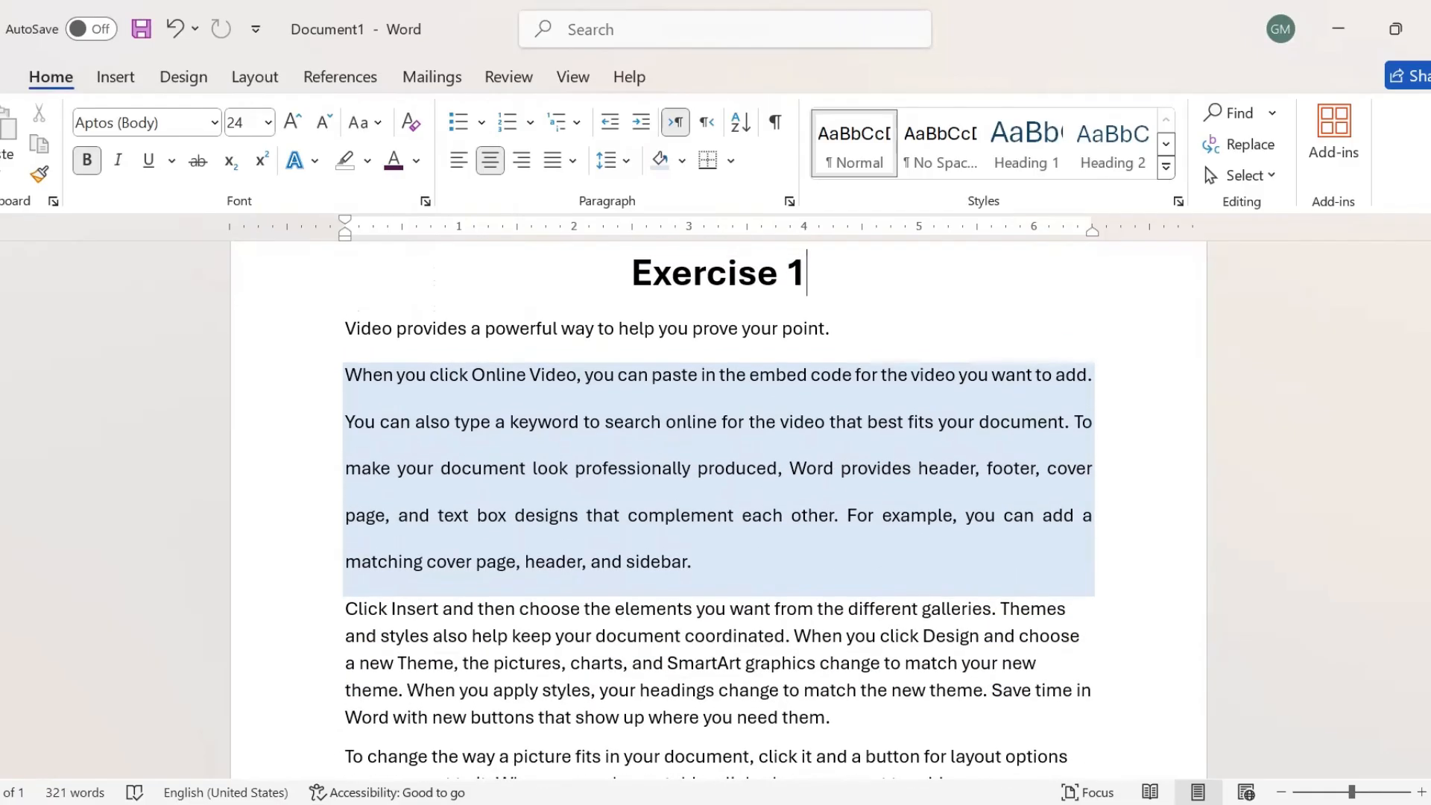
click(648, 404)
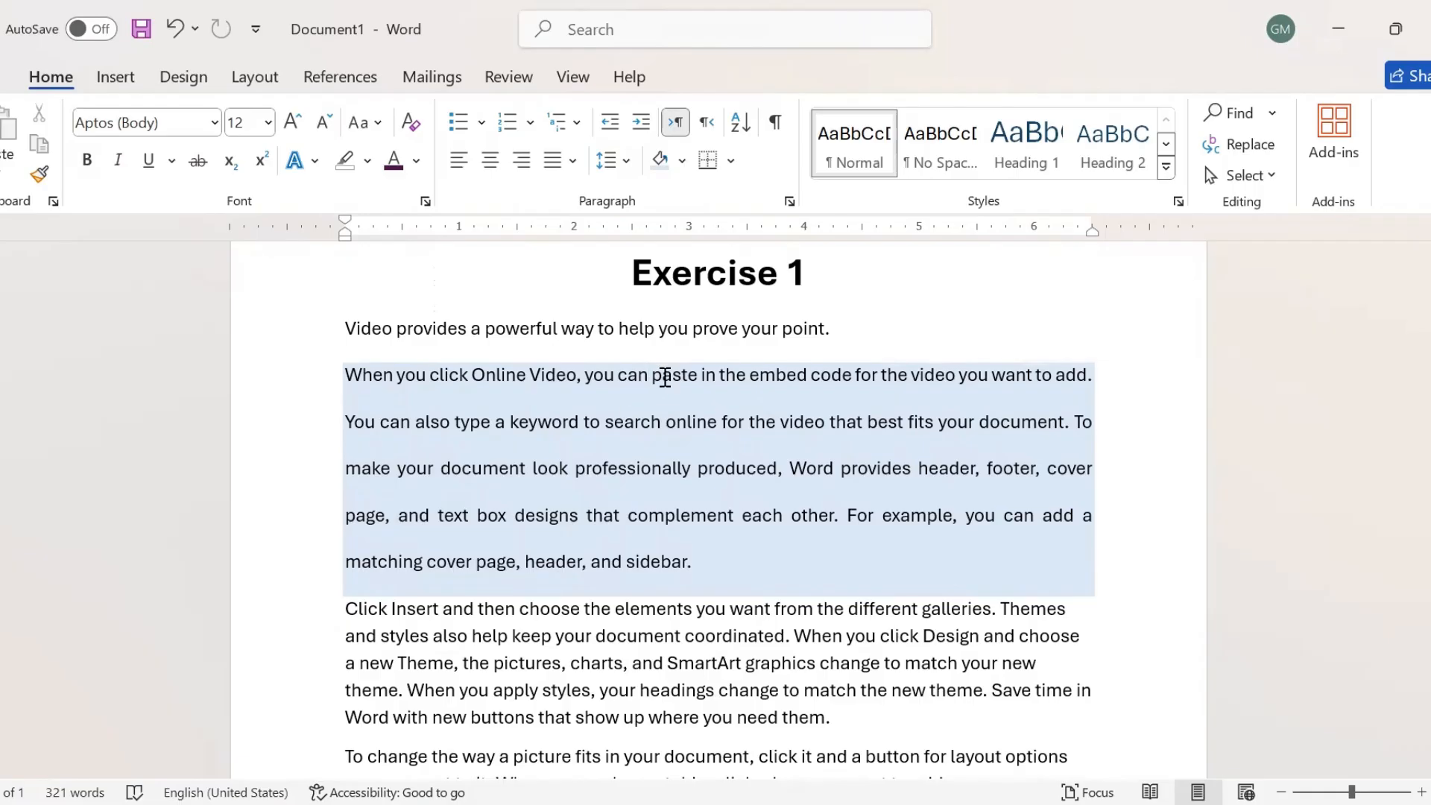
click(732, 161)
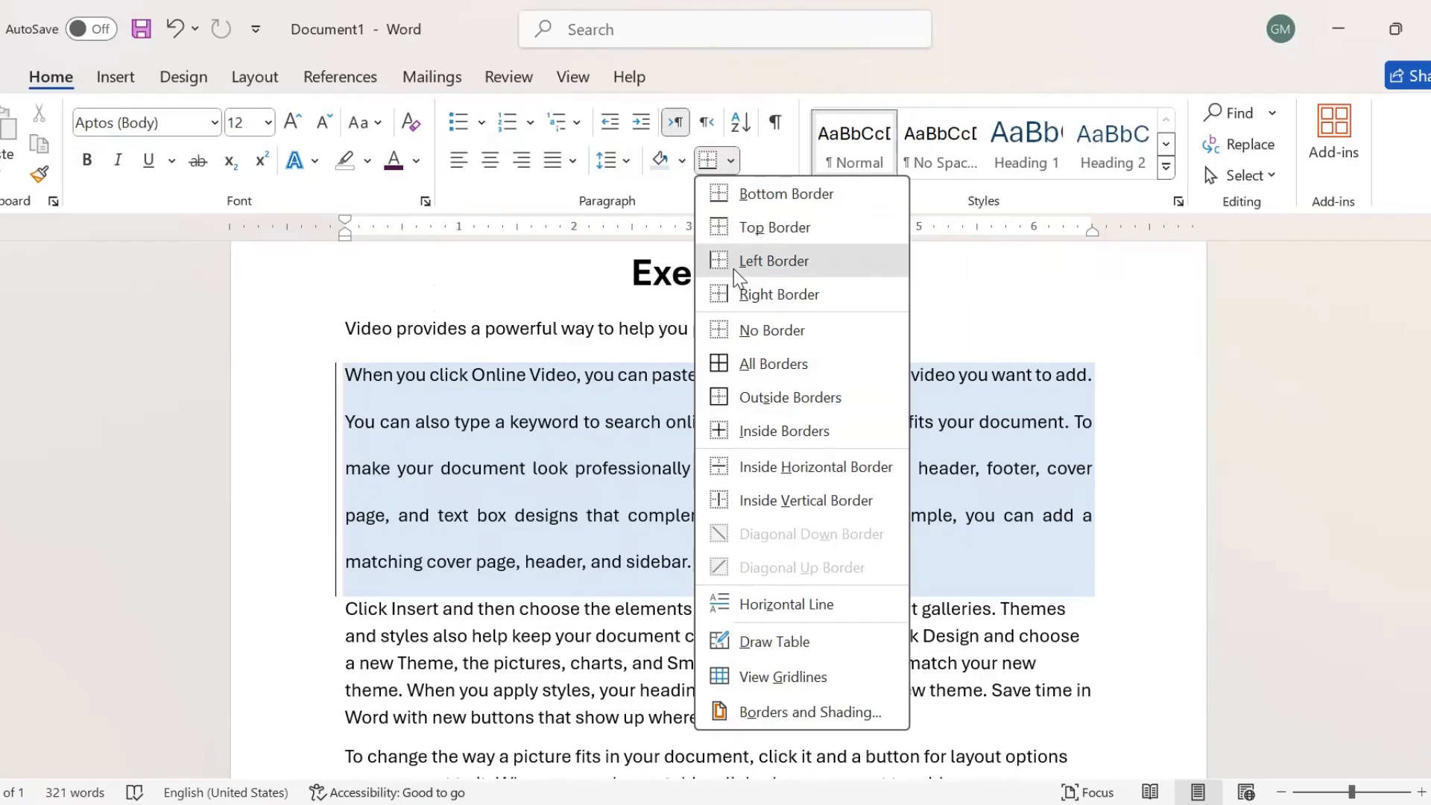
click(733, 270)
click(733, 162)
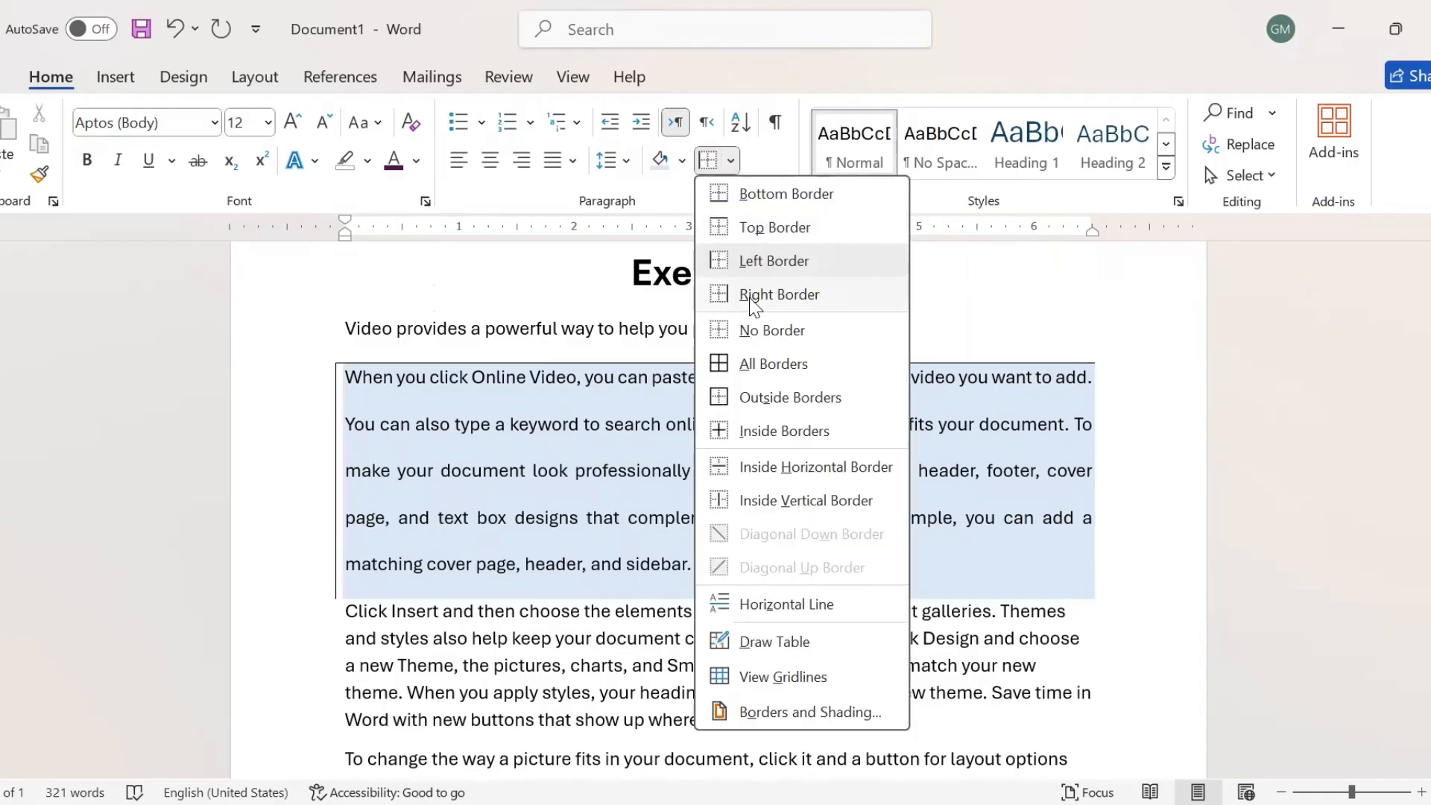
click(773, 195)
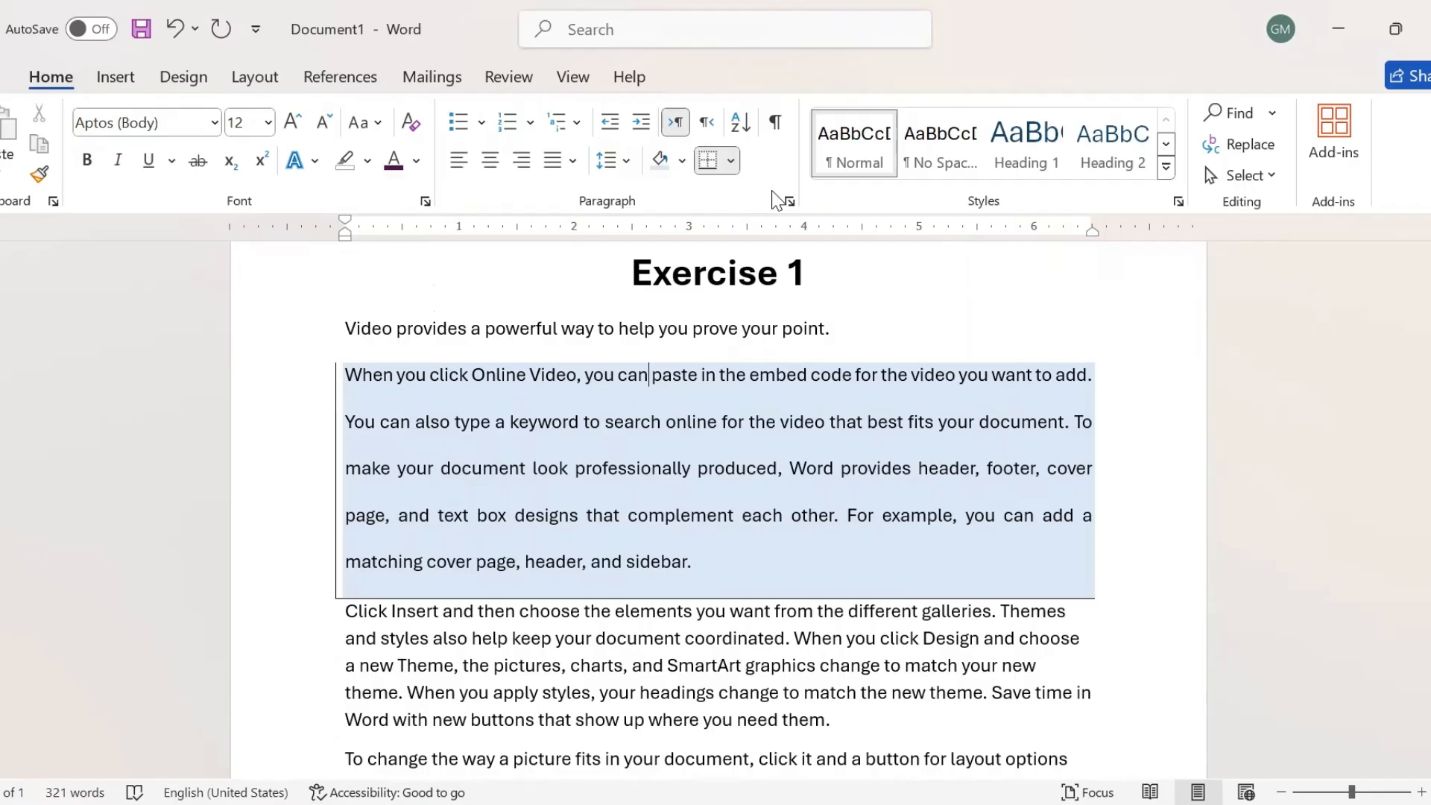
In Borders and Shading, compare the None, Box, Shadow and 3-D settings for the shaded paragraph and choose Box
click(731, 161)
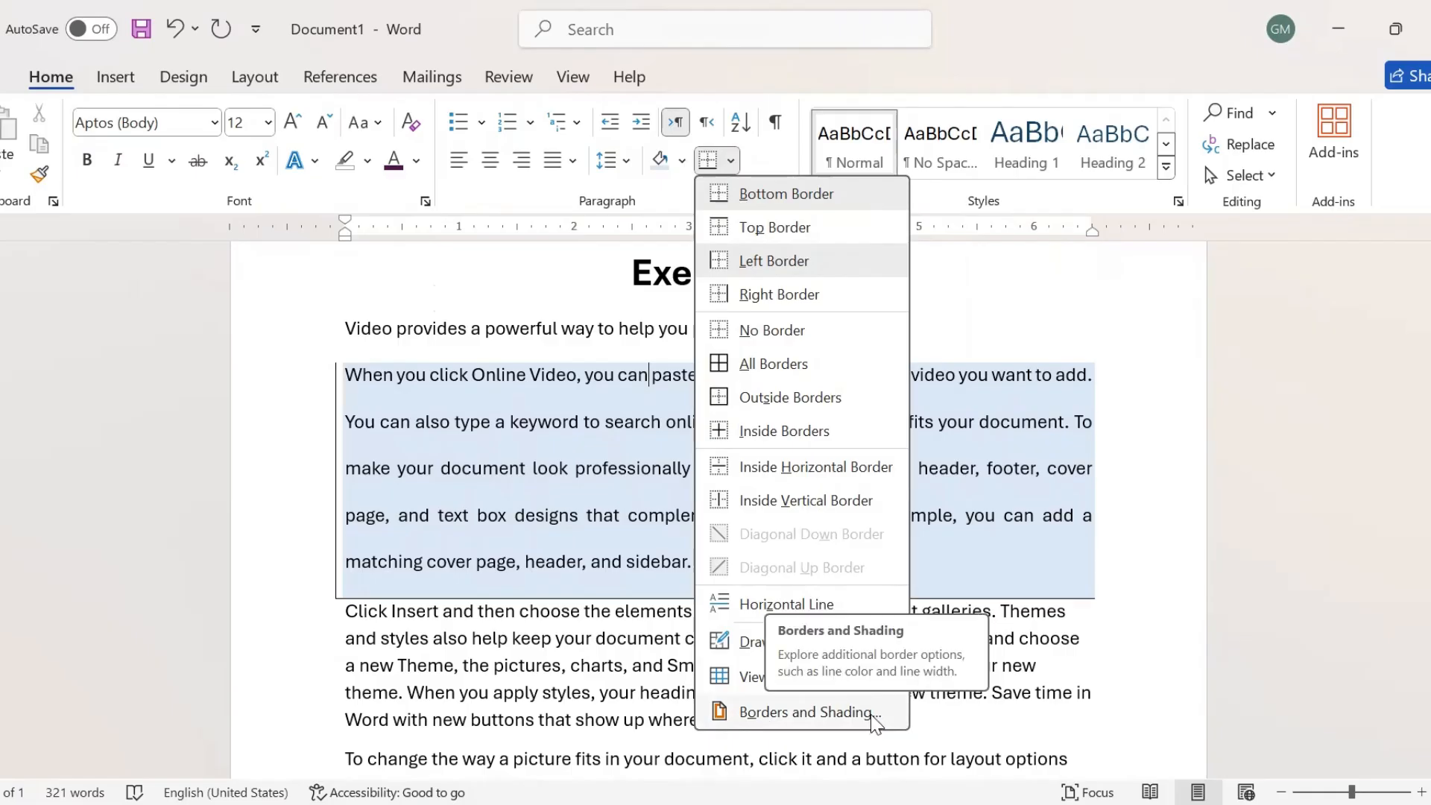
click(843, 713)
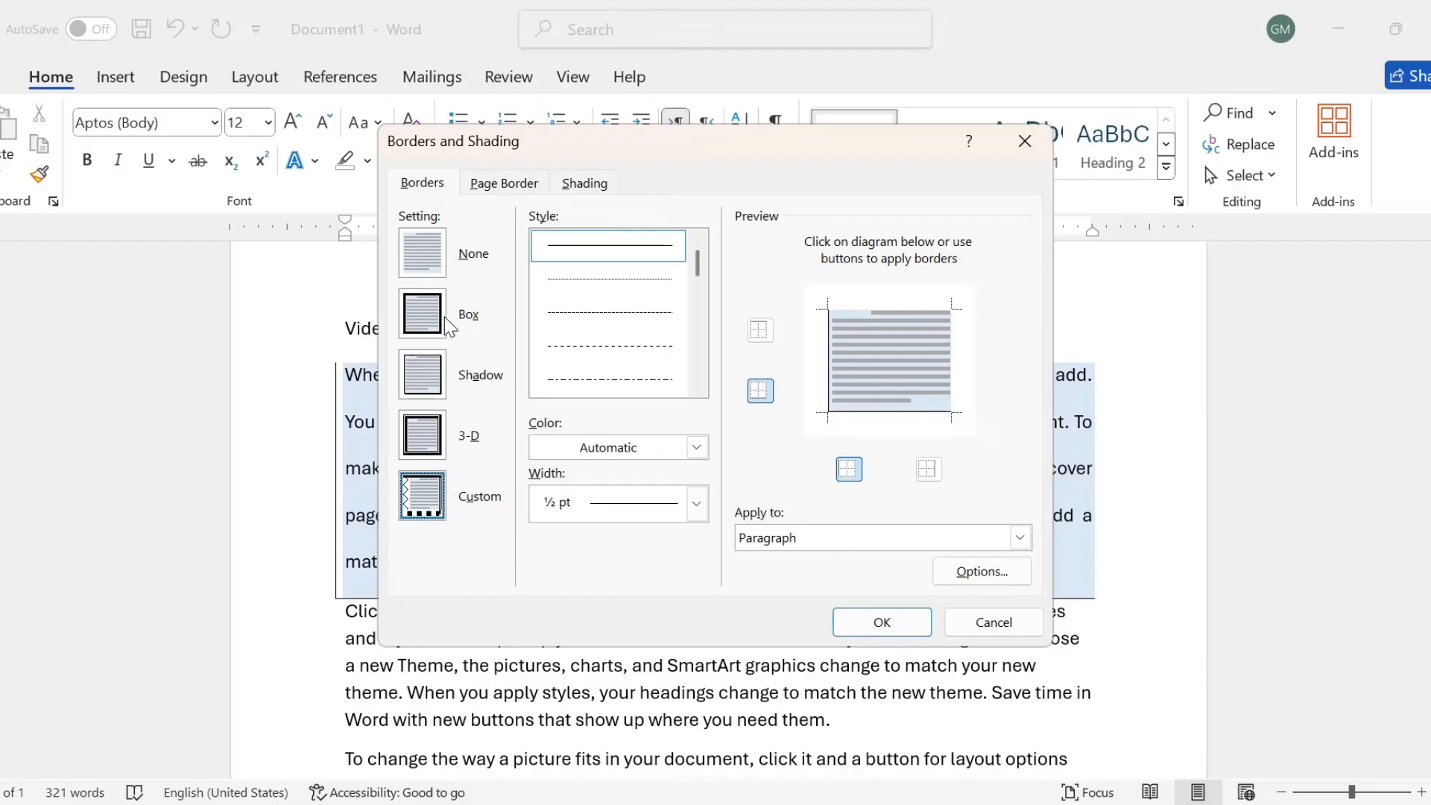
click(421, 261)
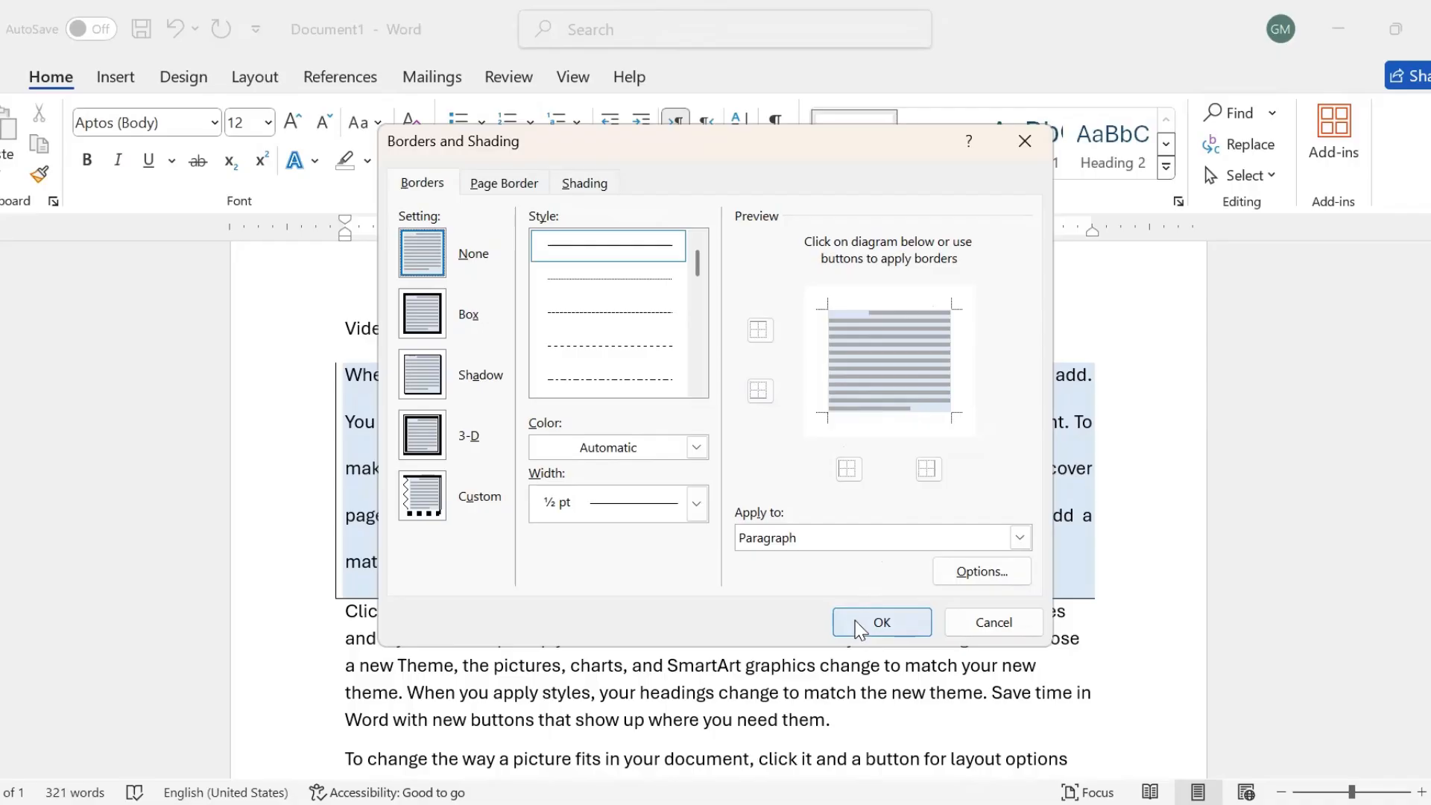
click(422, 320)
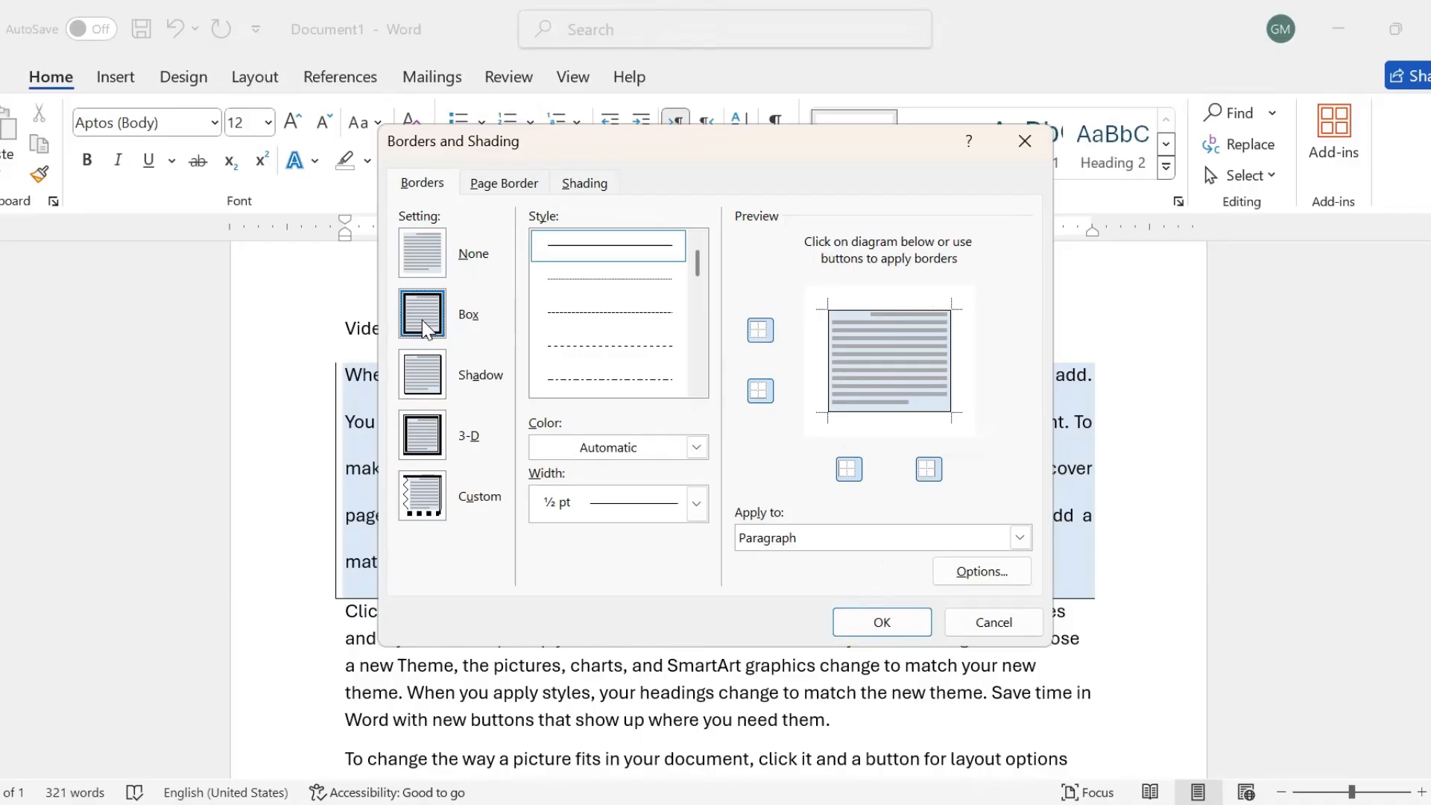
click(431, 378)
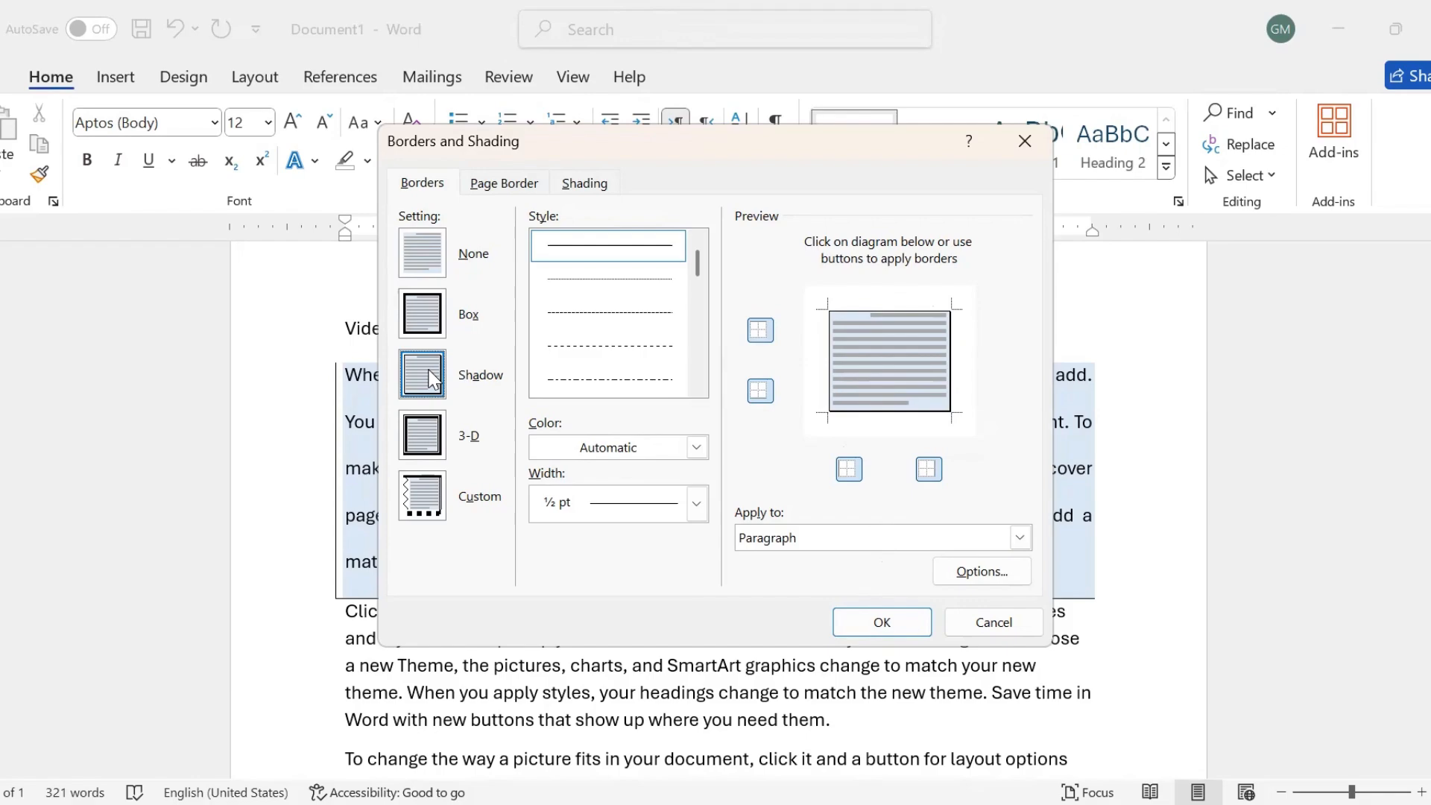
click(433, 436)
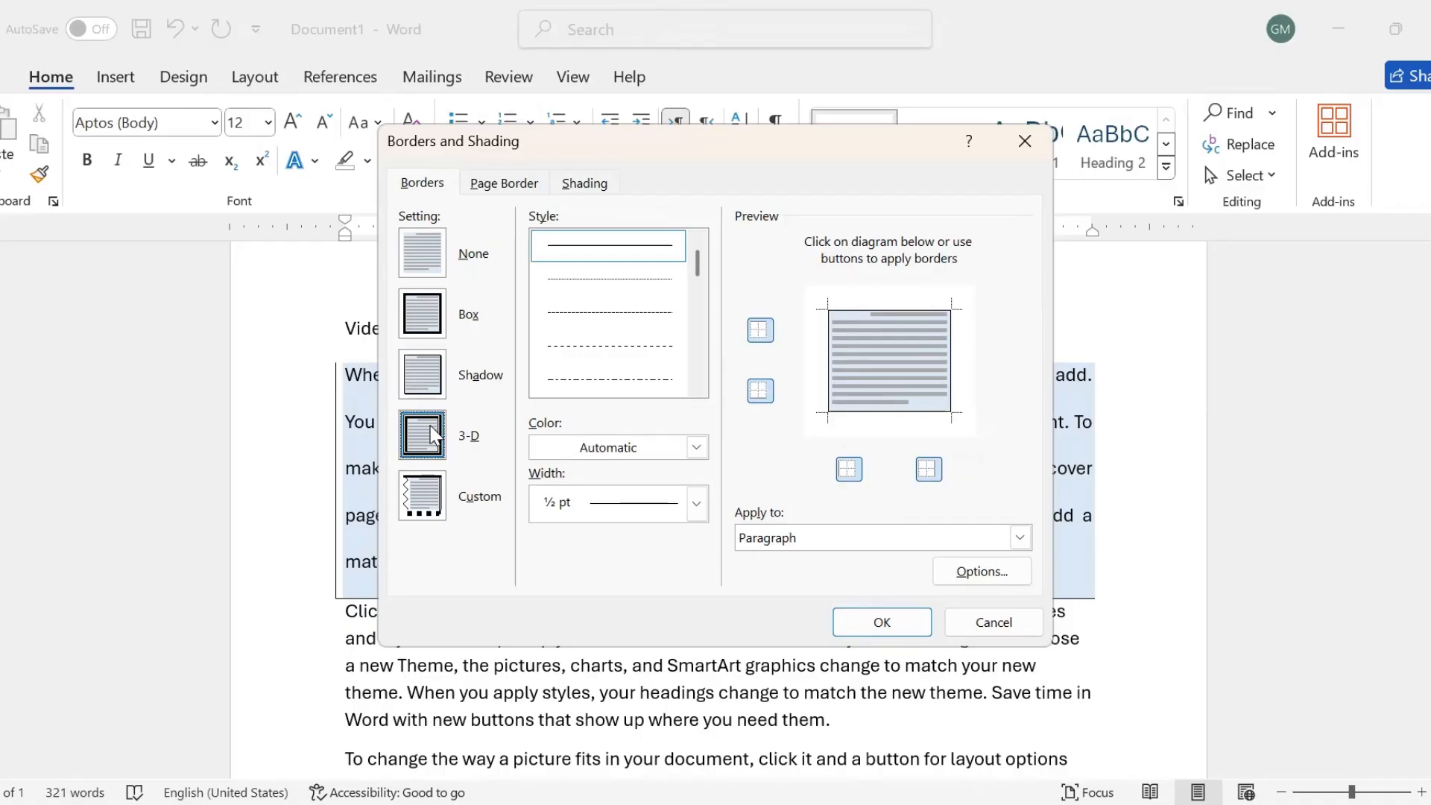
click(430, 327)
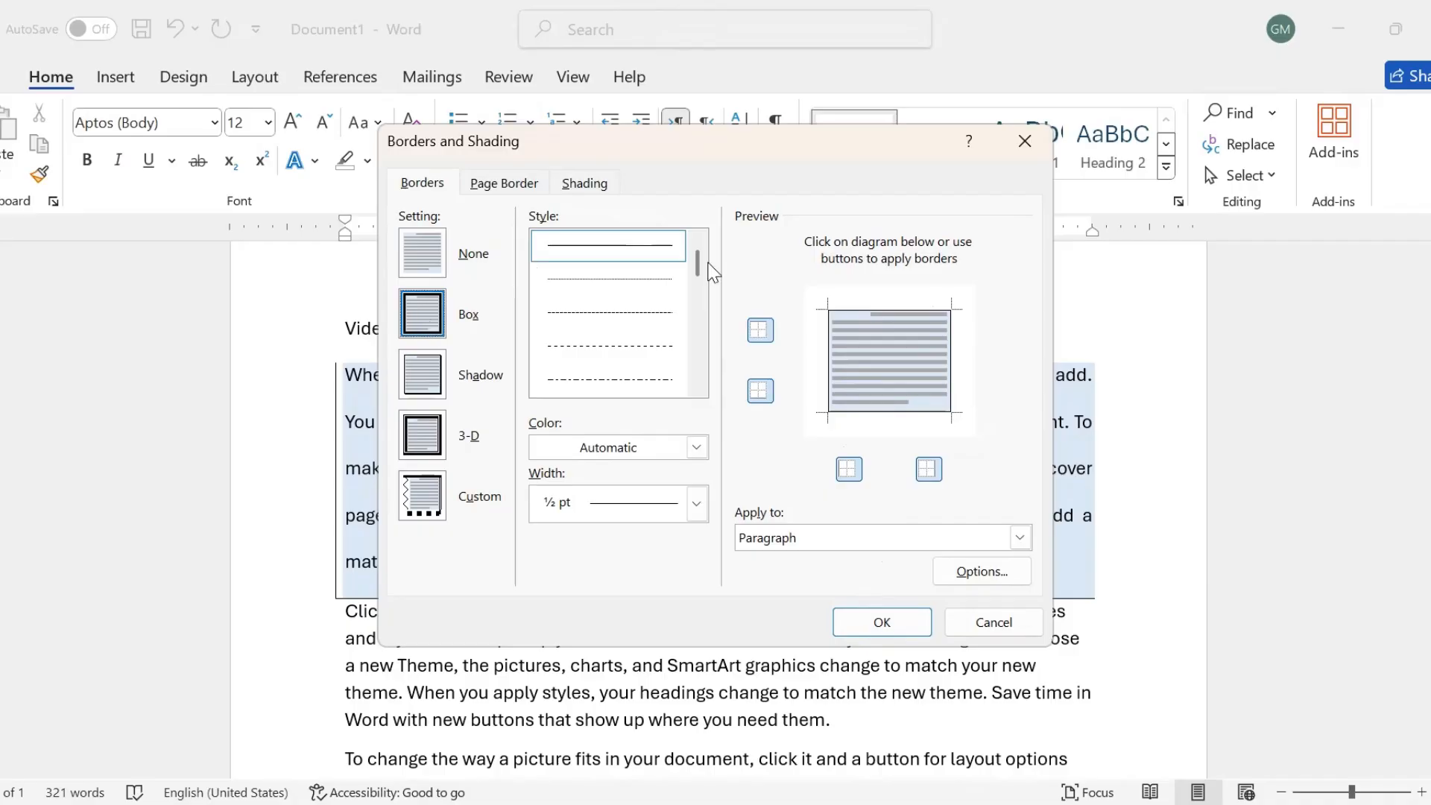
Try the diagonally striped line style for the paragraph's box border
drag(702, 272, 701, 384)
click(633, 322)
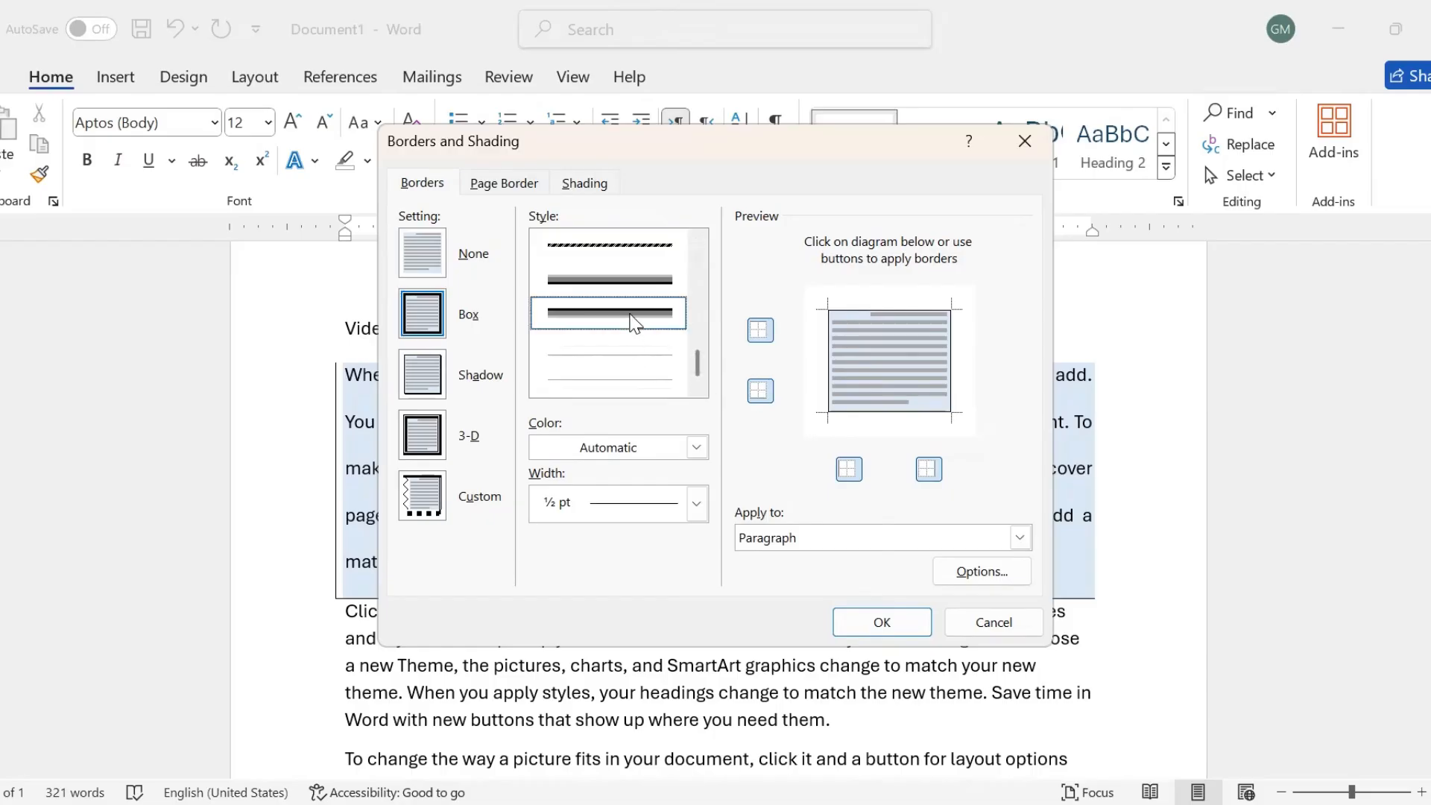
scroll(633, 322, up, 2)
click(643, 312)
scroll(639, 307, up, 2)
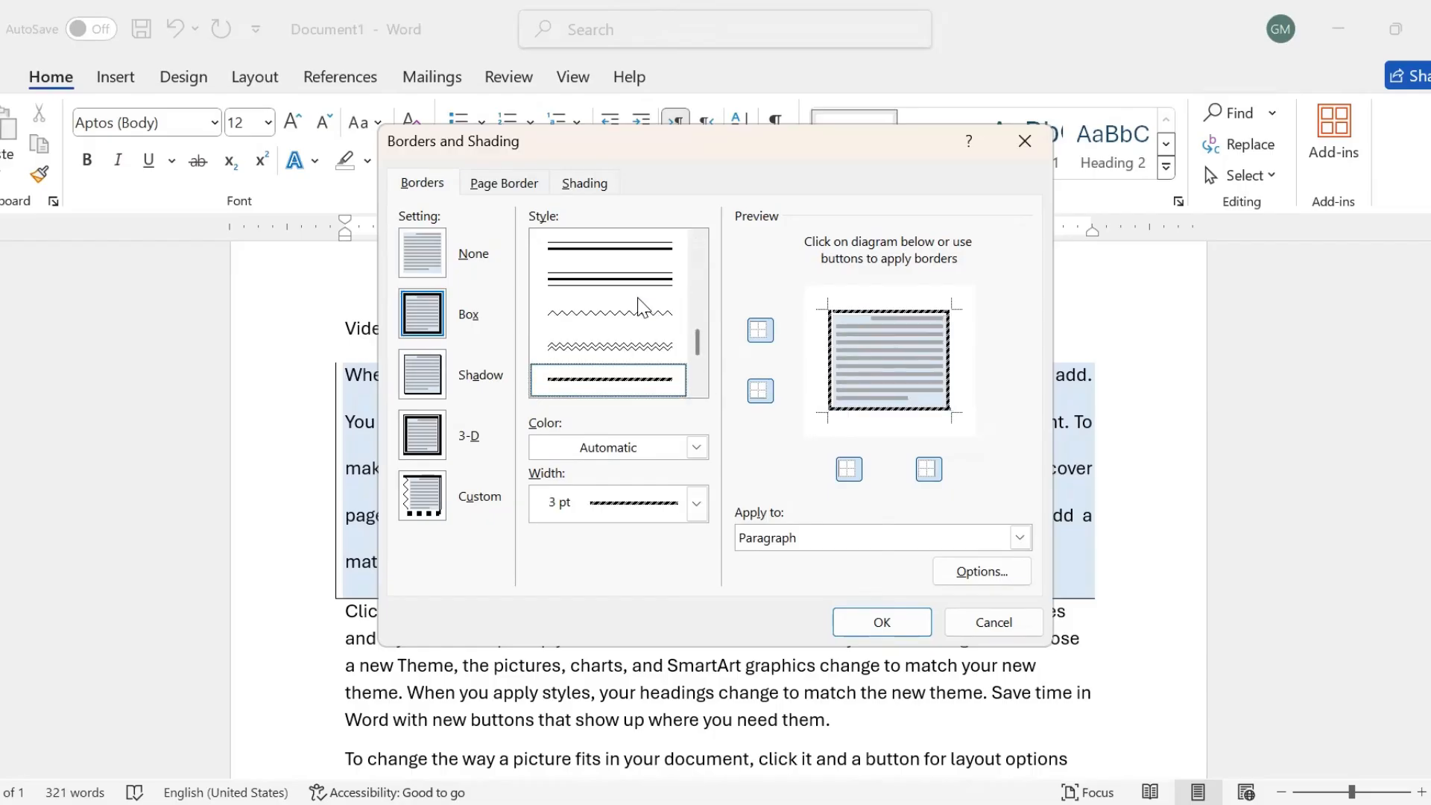
click(902, 312)
Try the standard orange colour on the striped border and check the widths available for it
click(693, 449)
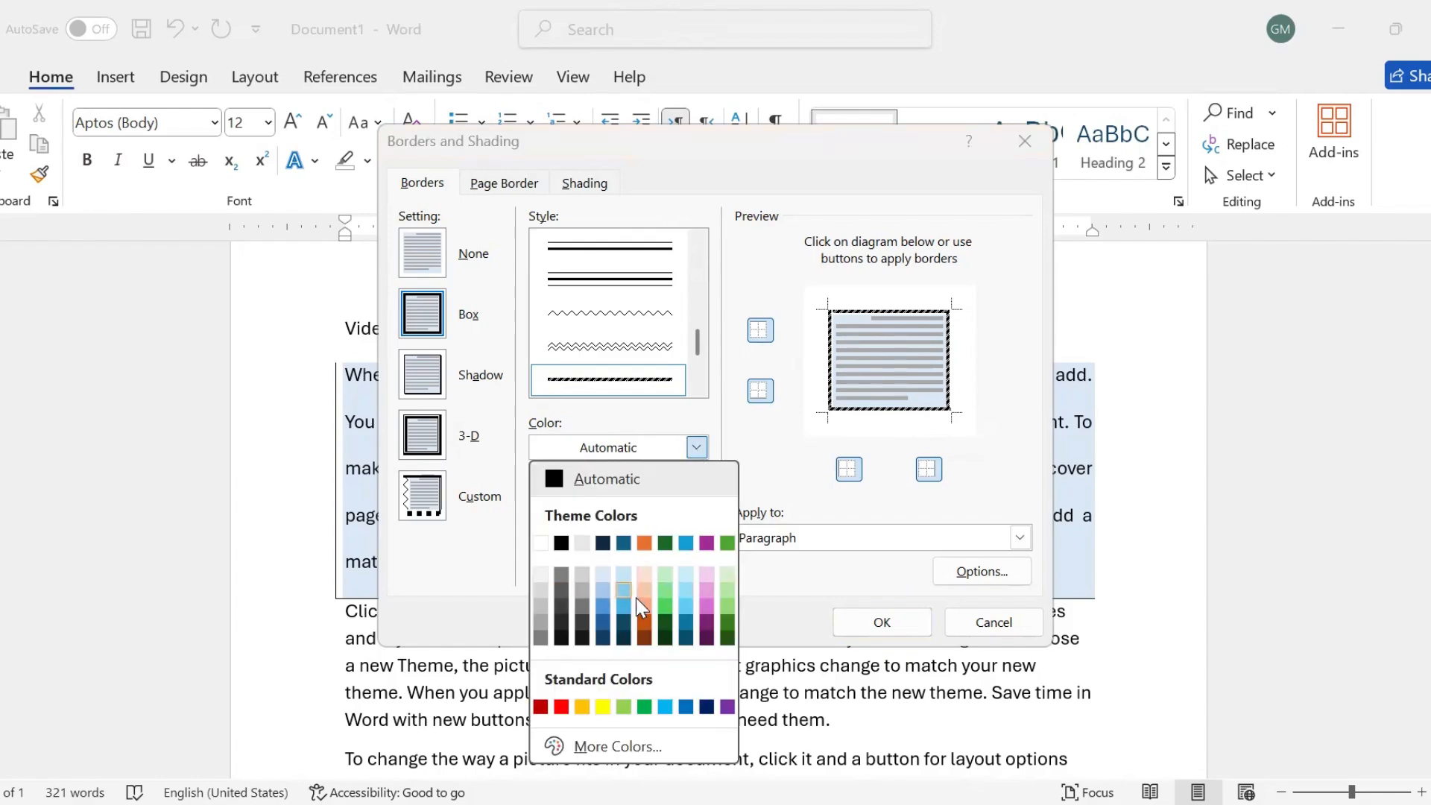
click(582, 708)
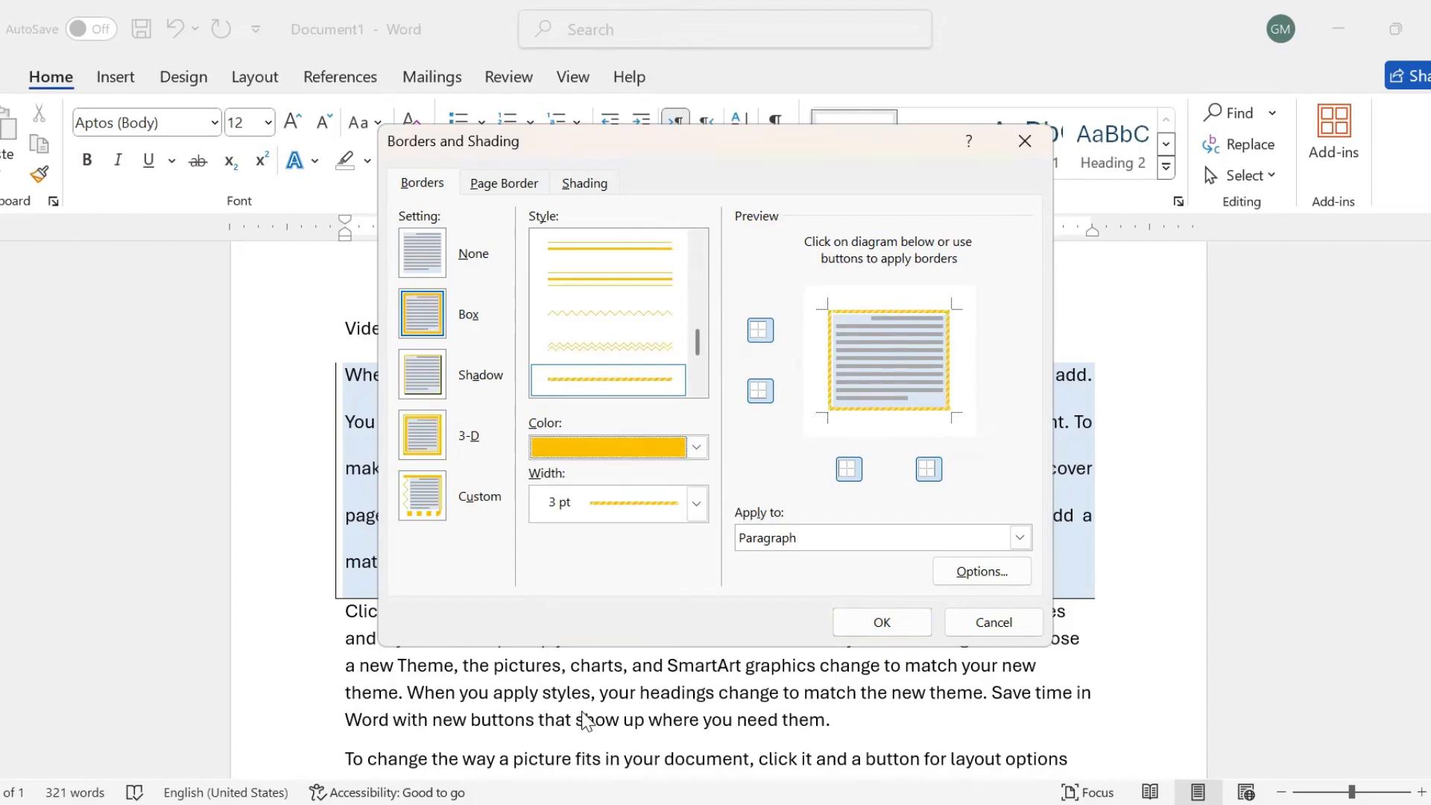
click(695, 507)
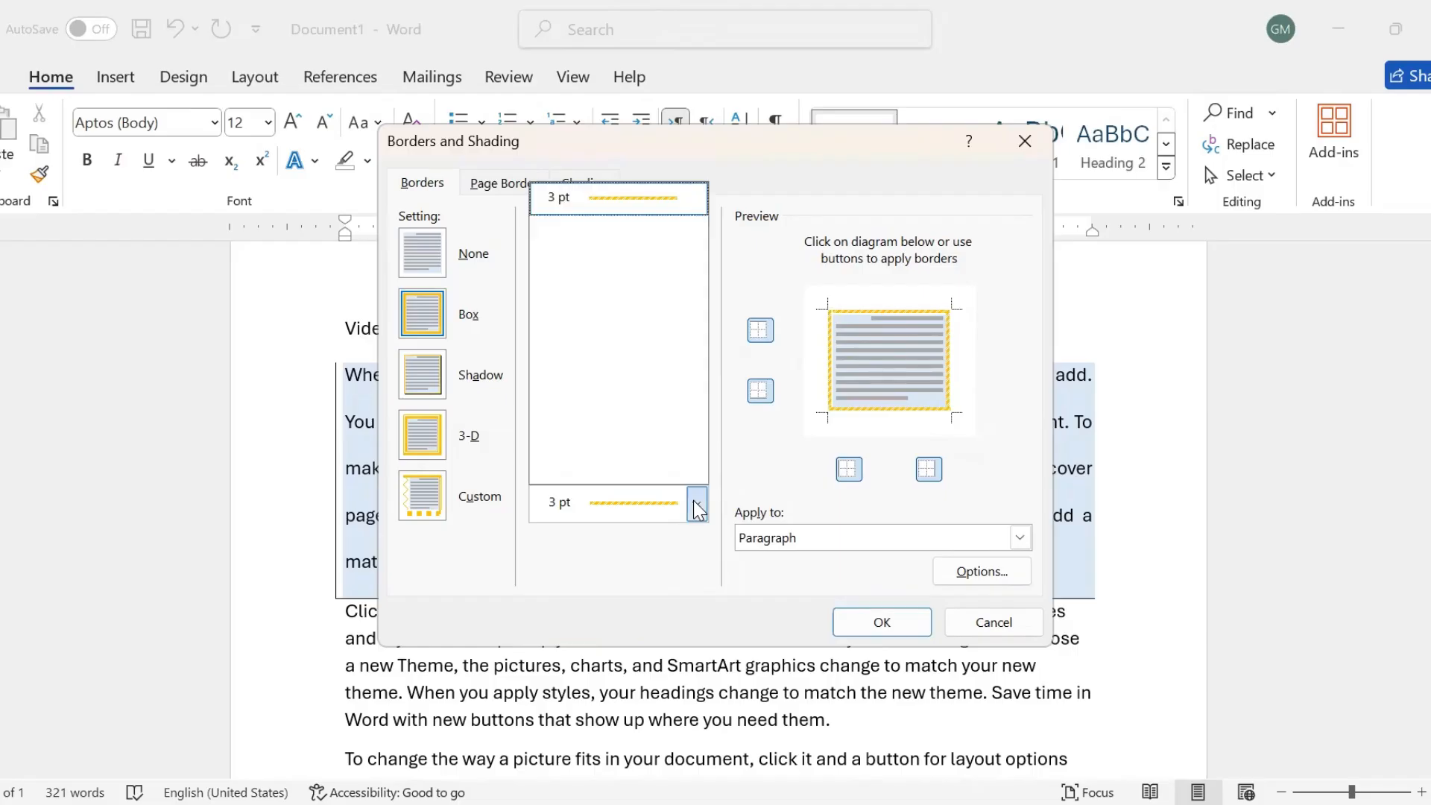
click(636, 571)
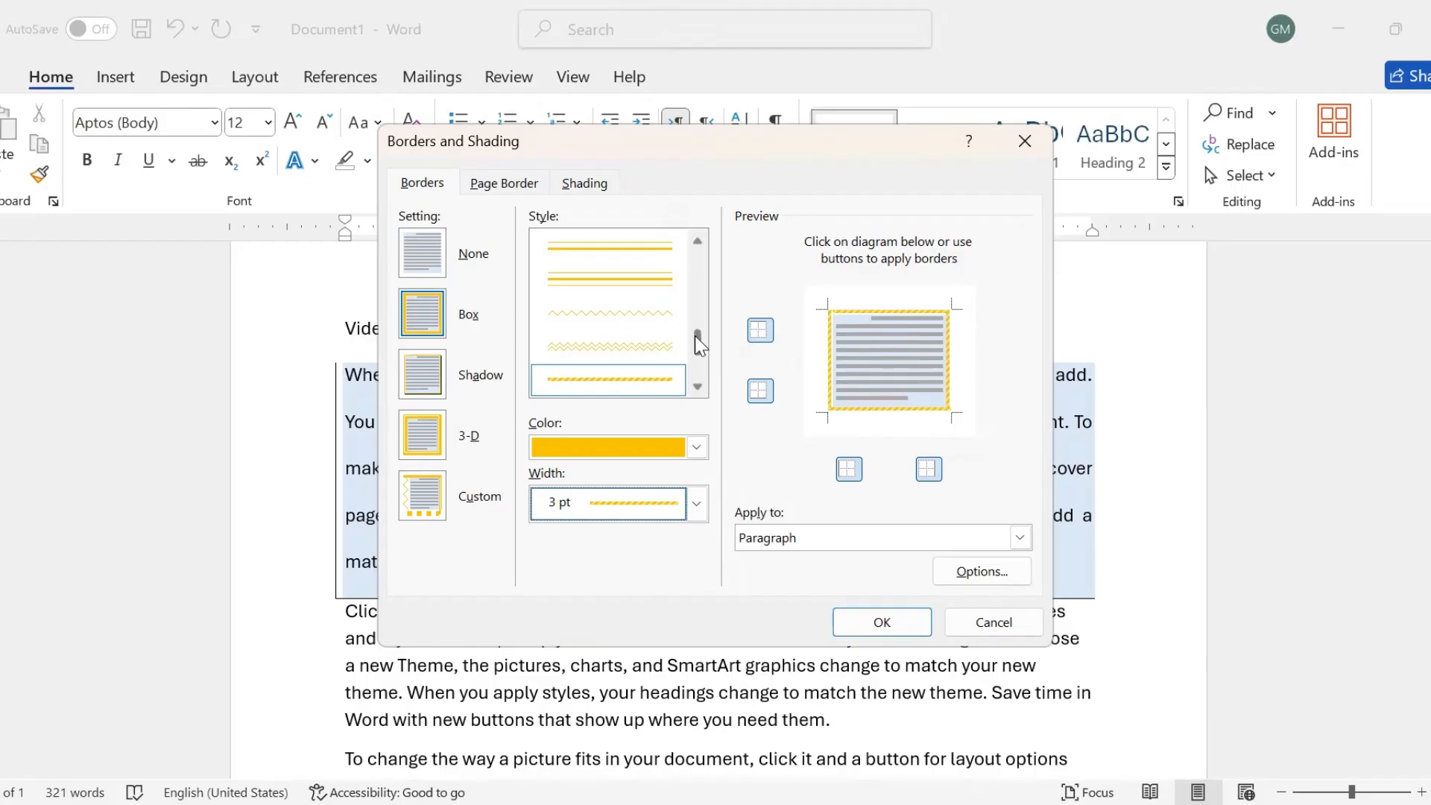
Give the box border a thin-thick double line in the purple theme colour at ¼ pt and apply it to the paragraph
drag(695, 336, 694, 325)
click(655, 326)
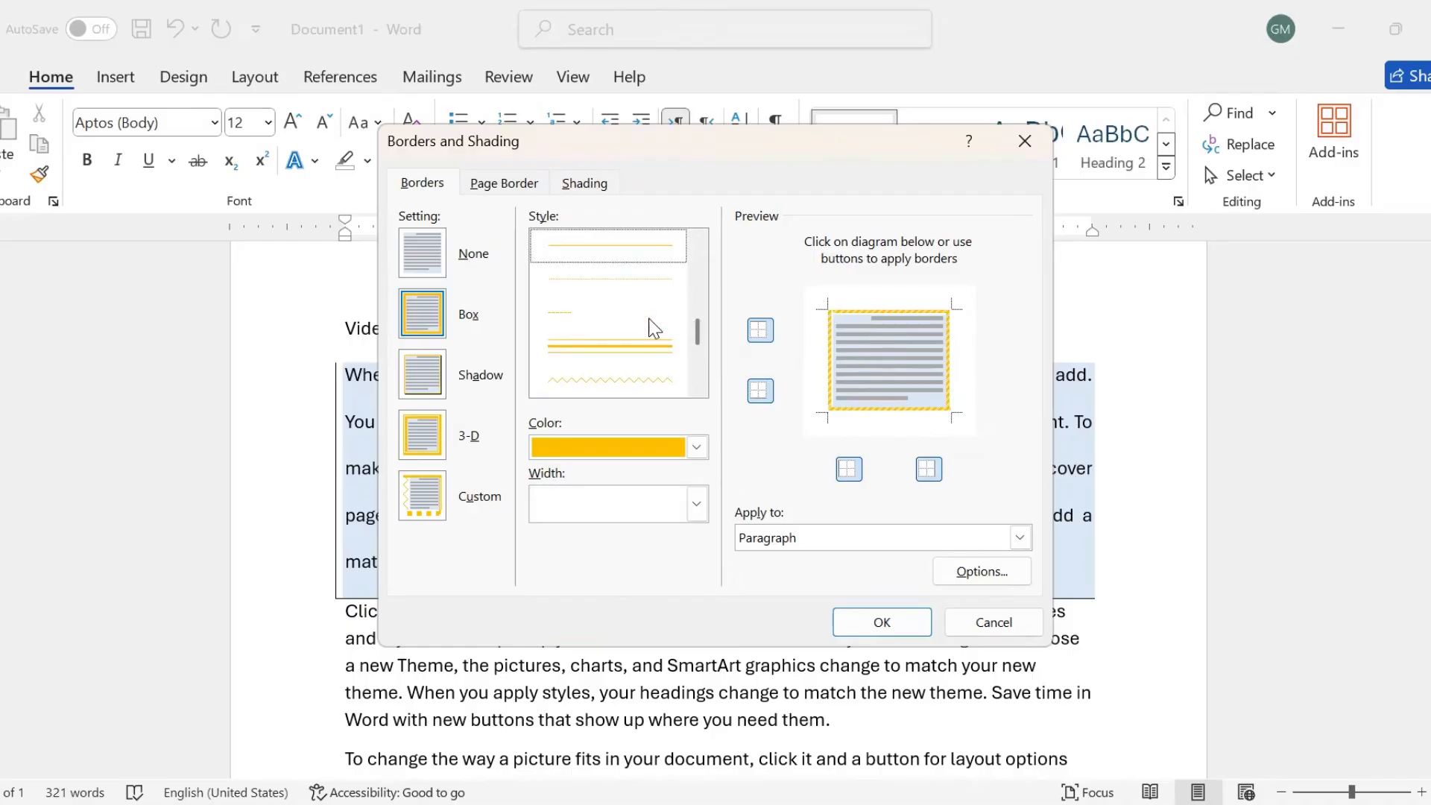
click(698, 447)
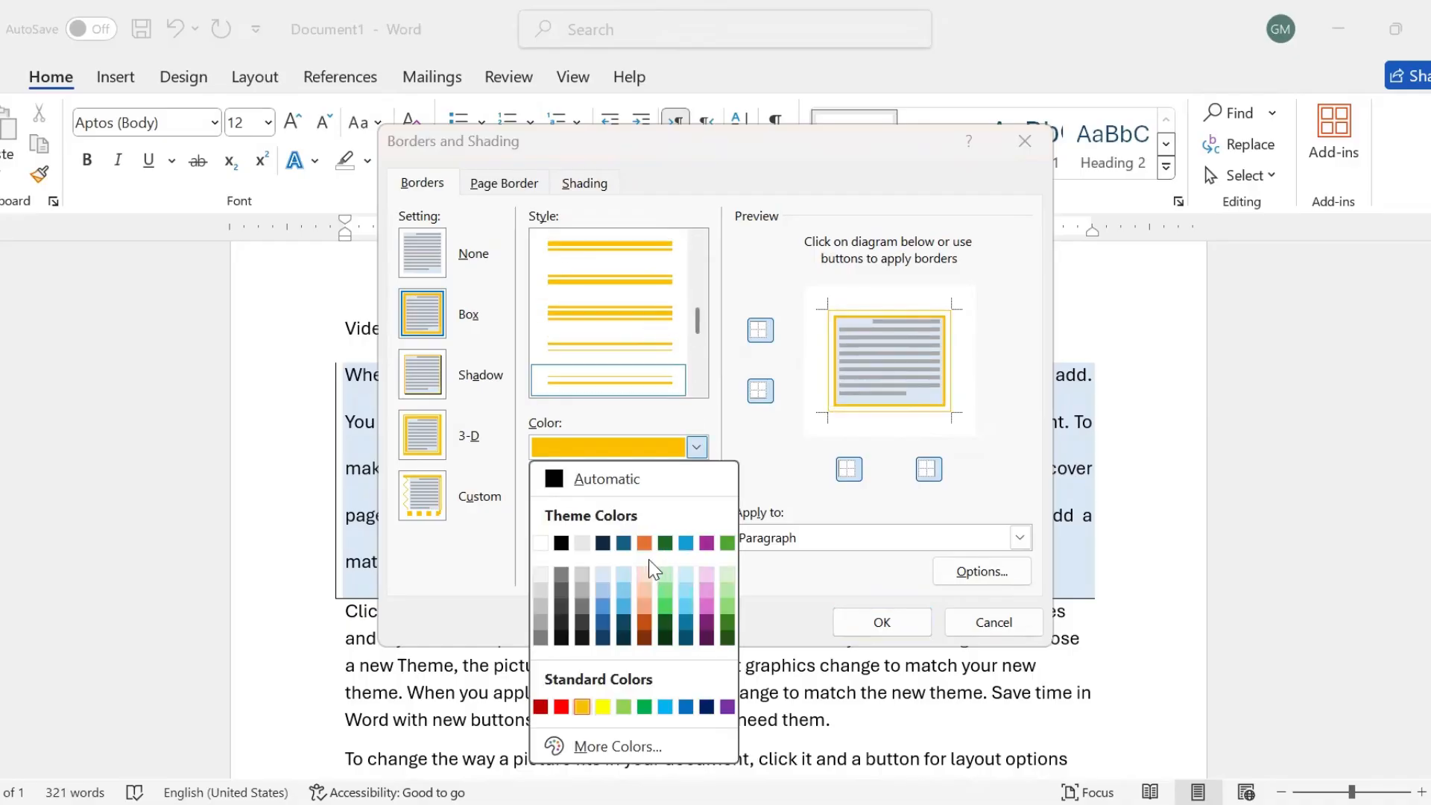
click(707, 543)
click(694, 508)
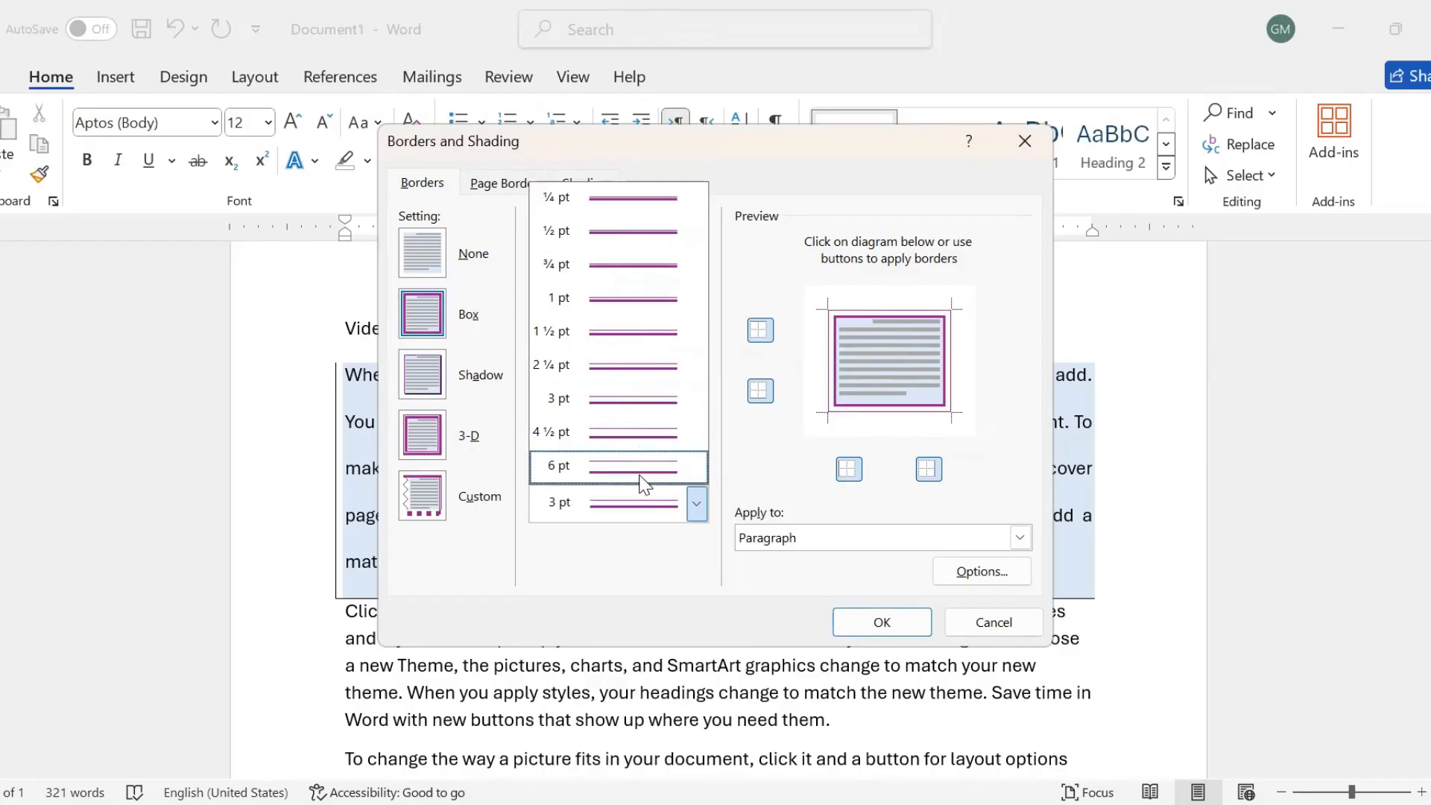
click(642, 205)
click(879, 624)
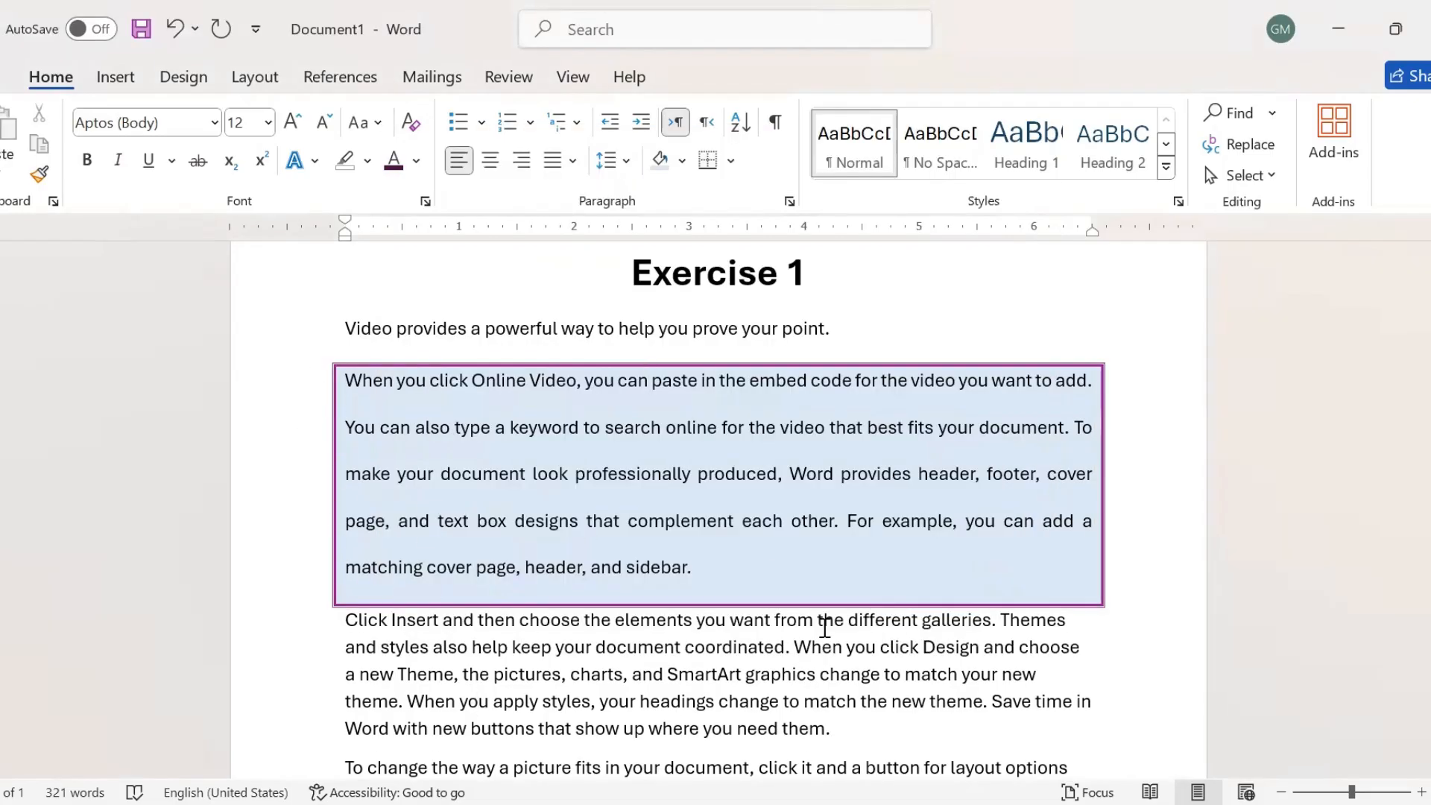
Reopen Borders and Shading for the bordered paragraph and set its border colour to the dark blue theme colour
click(733, 164)
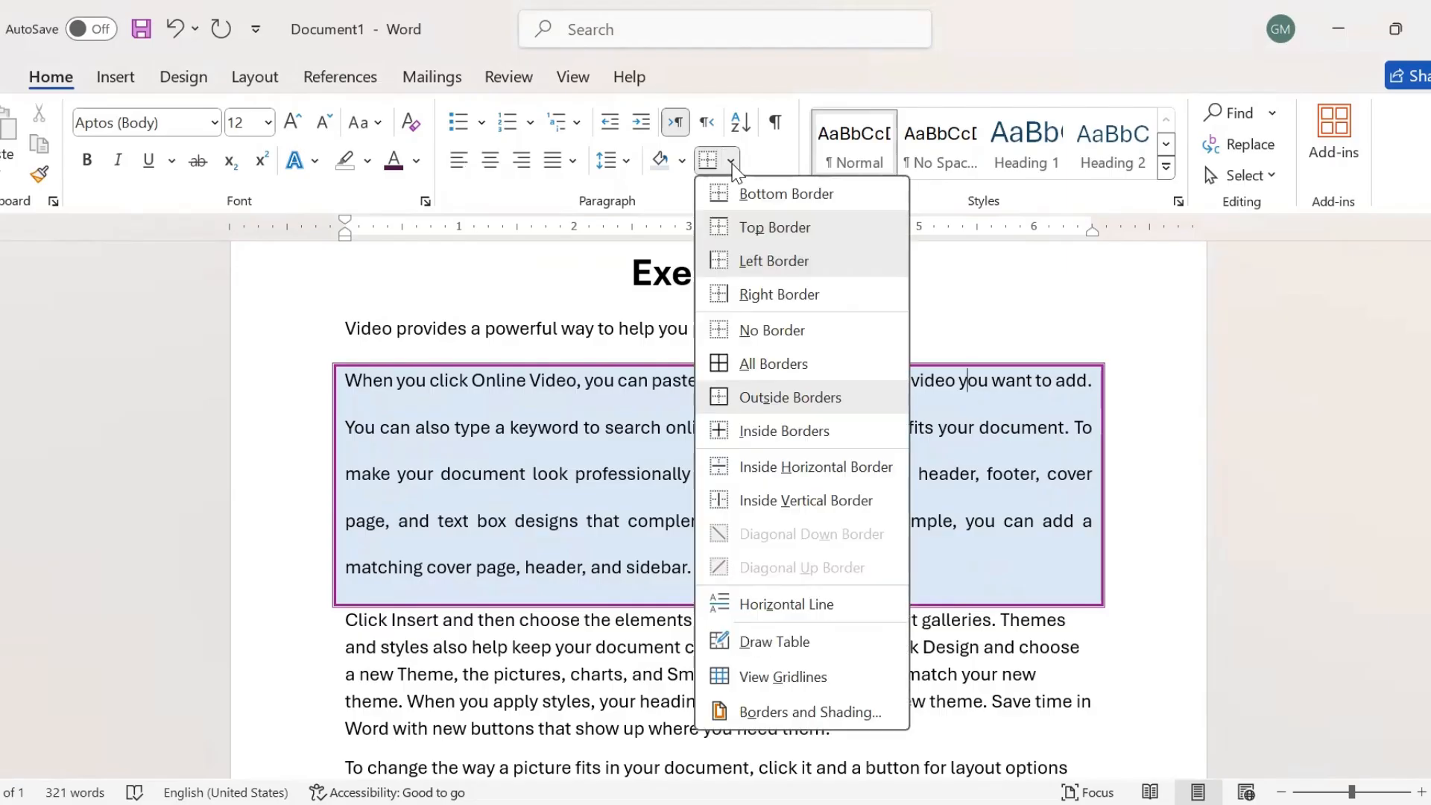
click(555, 506)
click(527, 472)
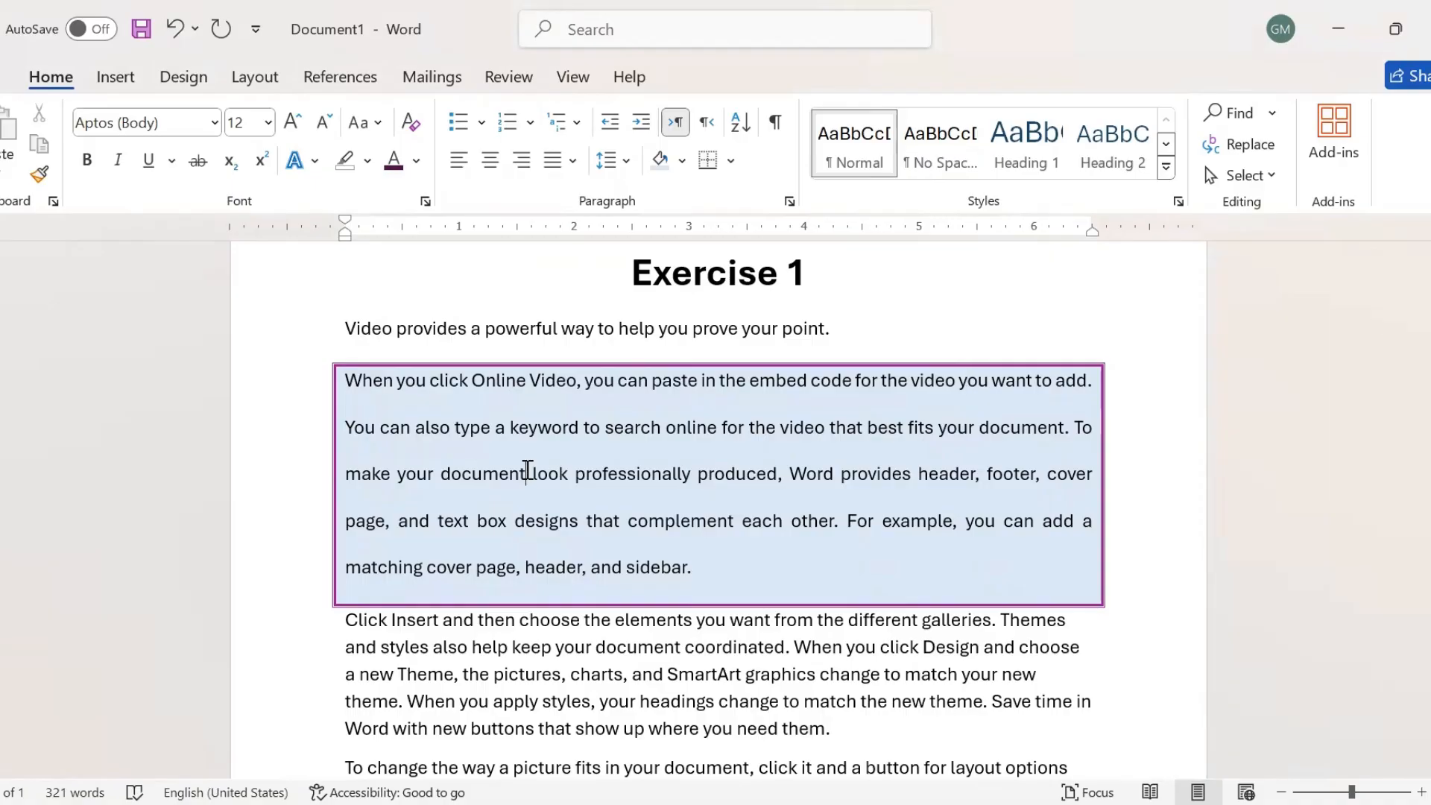
click(731, 161)
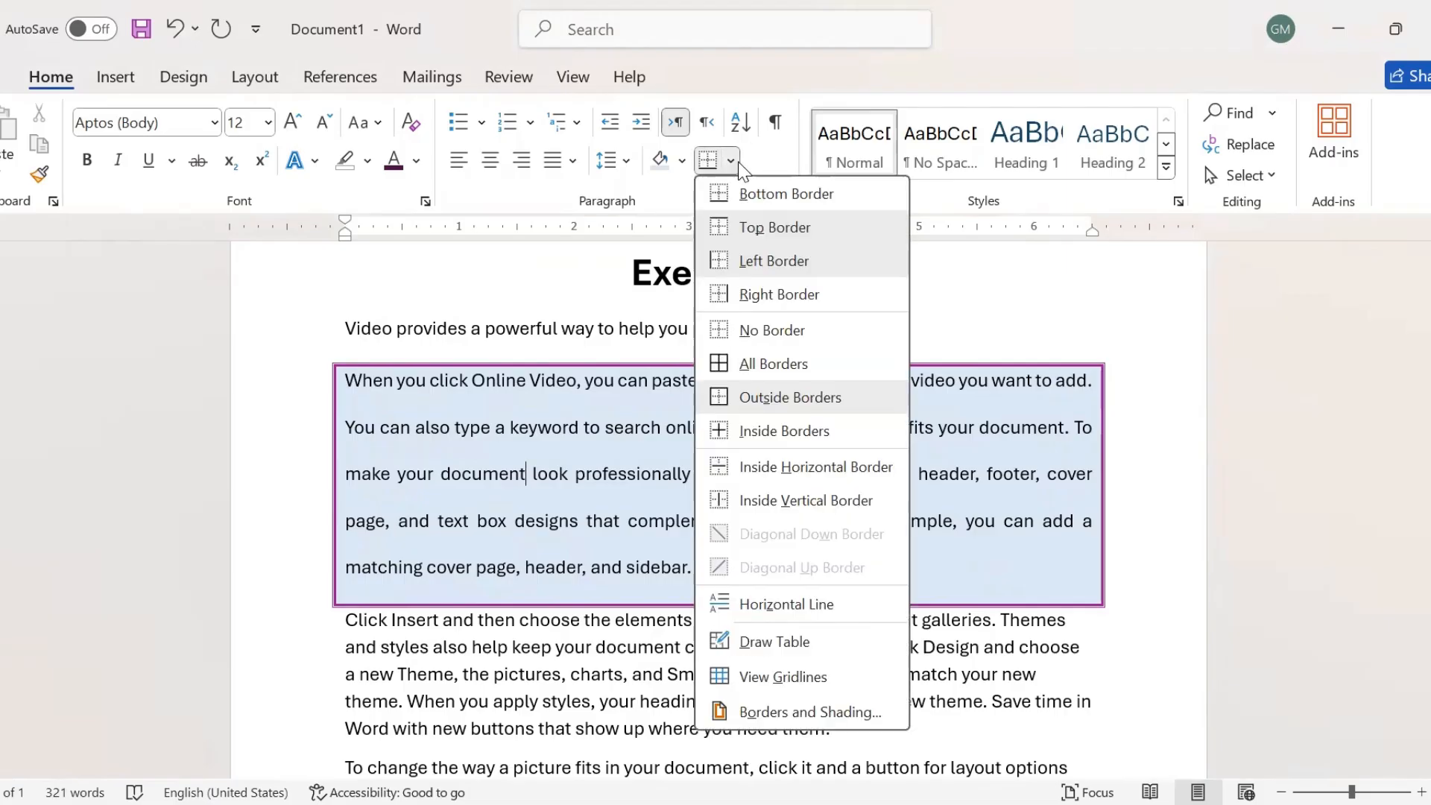
click(796, 713)
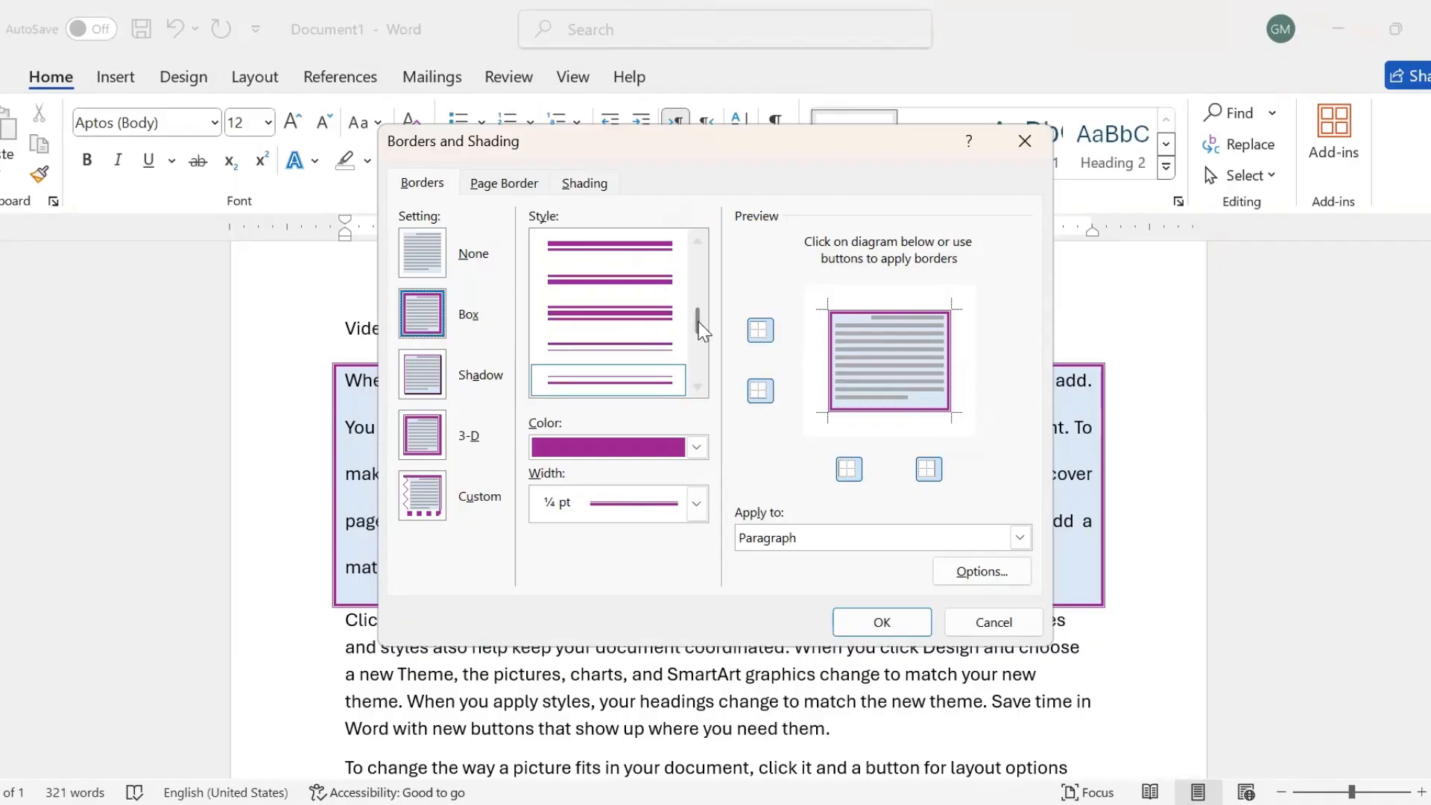
click(697, 449)
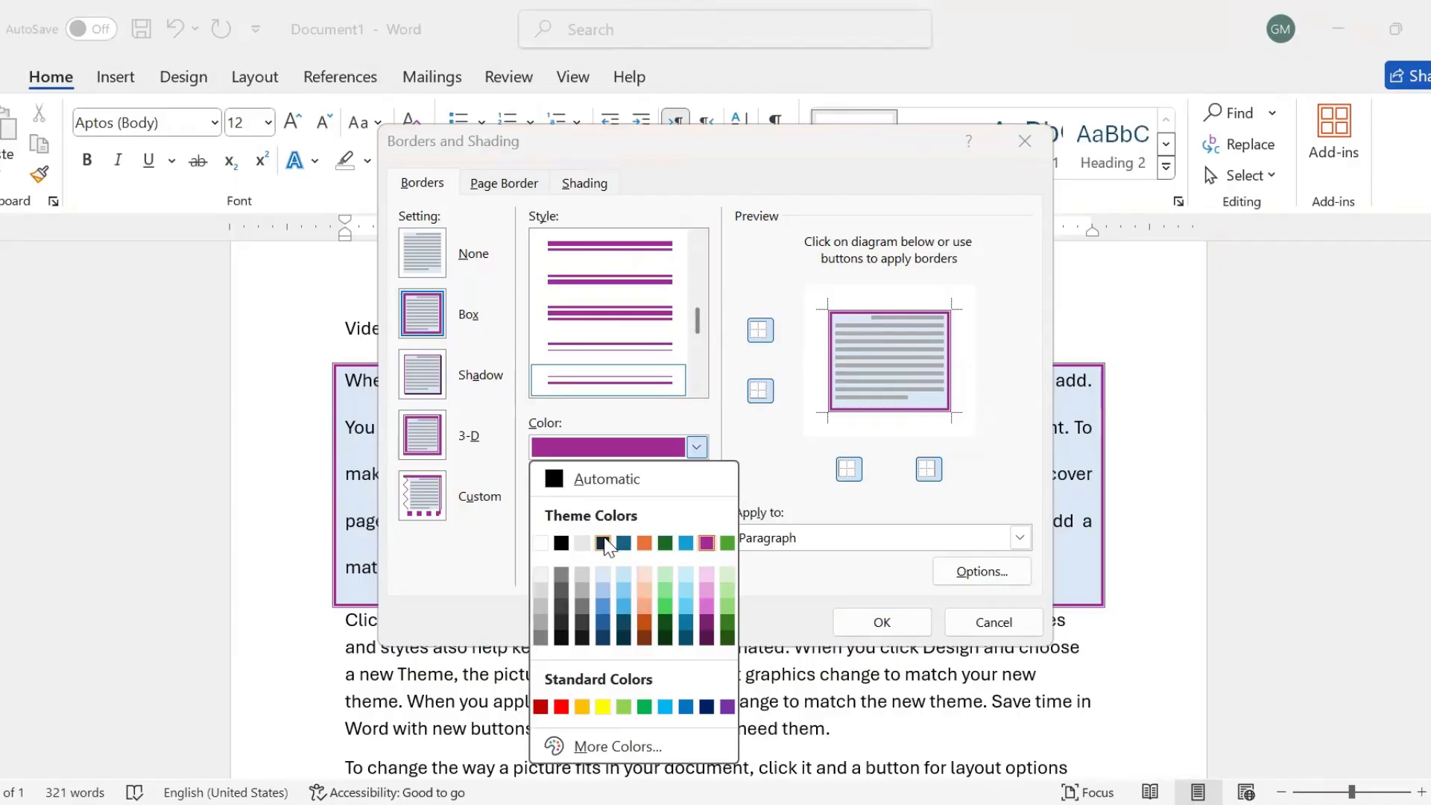
click(603, 542)
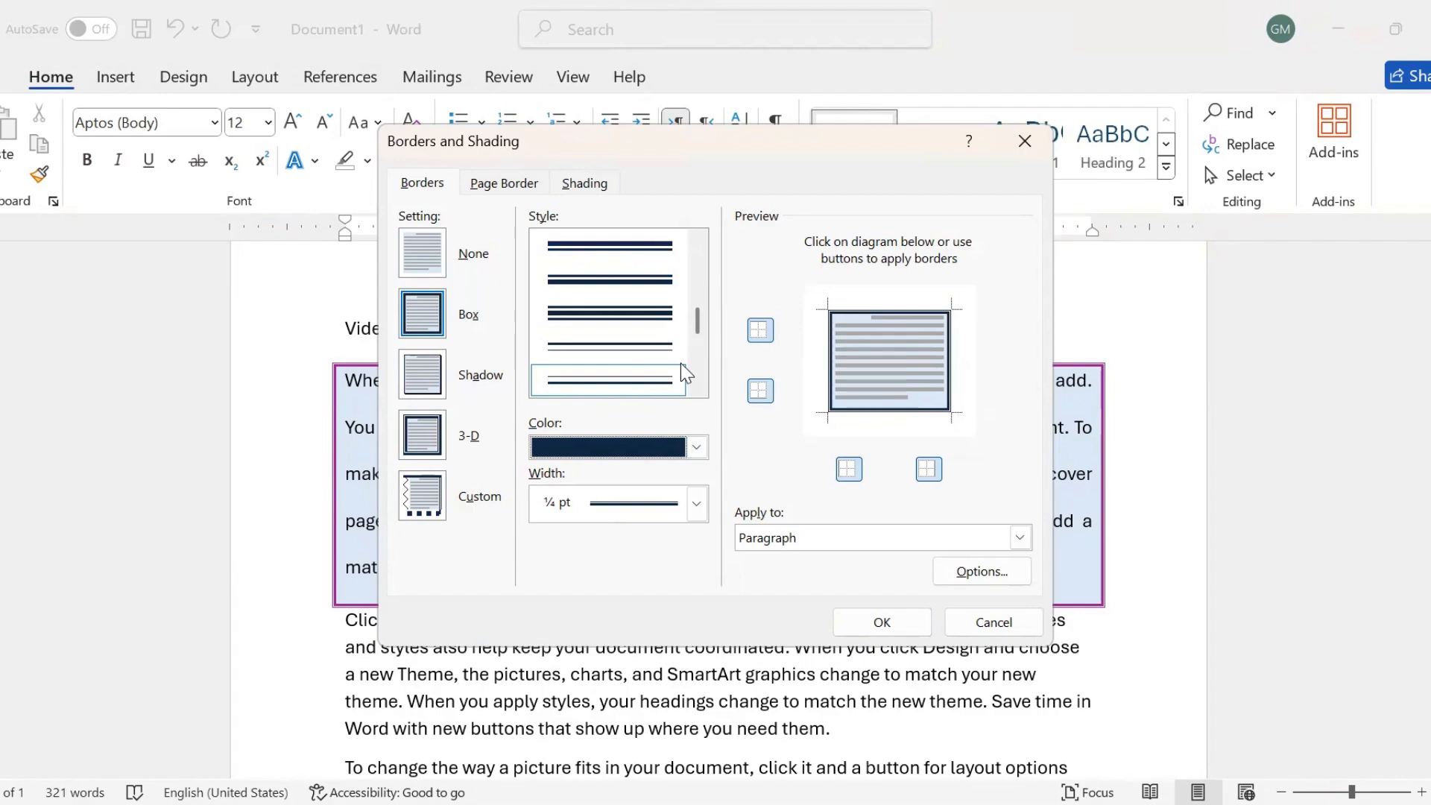
Change the box border to a single solid line with a width of 1½ pt
scroll(703, 320, up, 3)
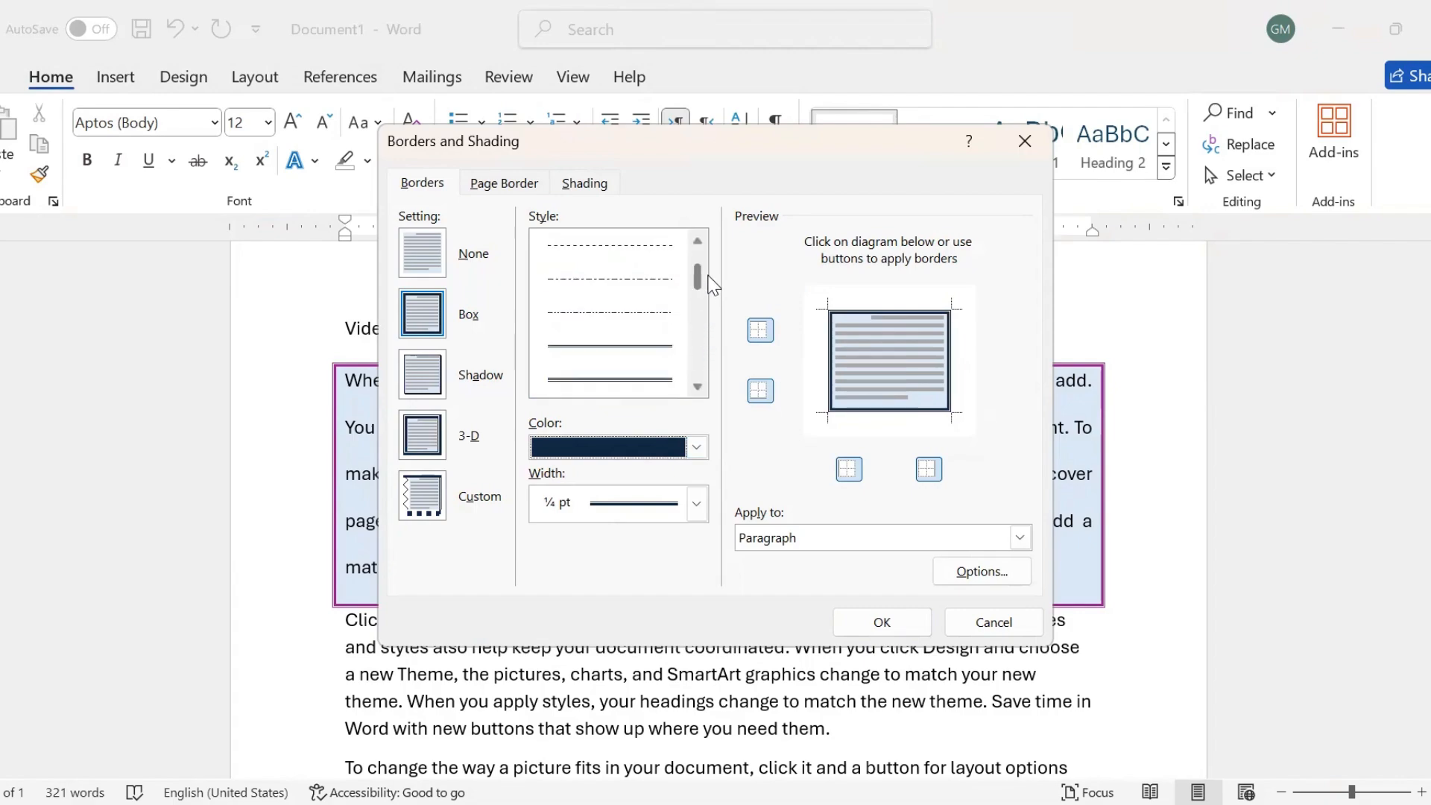
scroll(704, 298, up, 3)
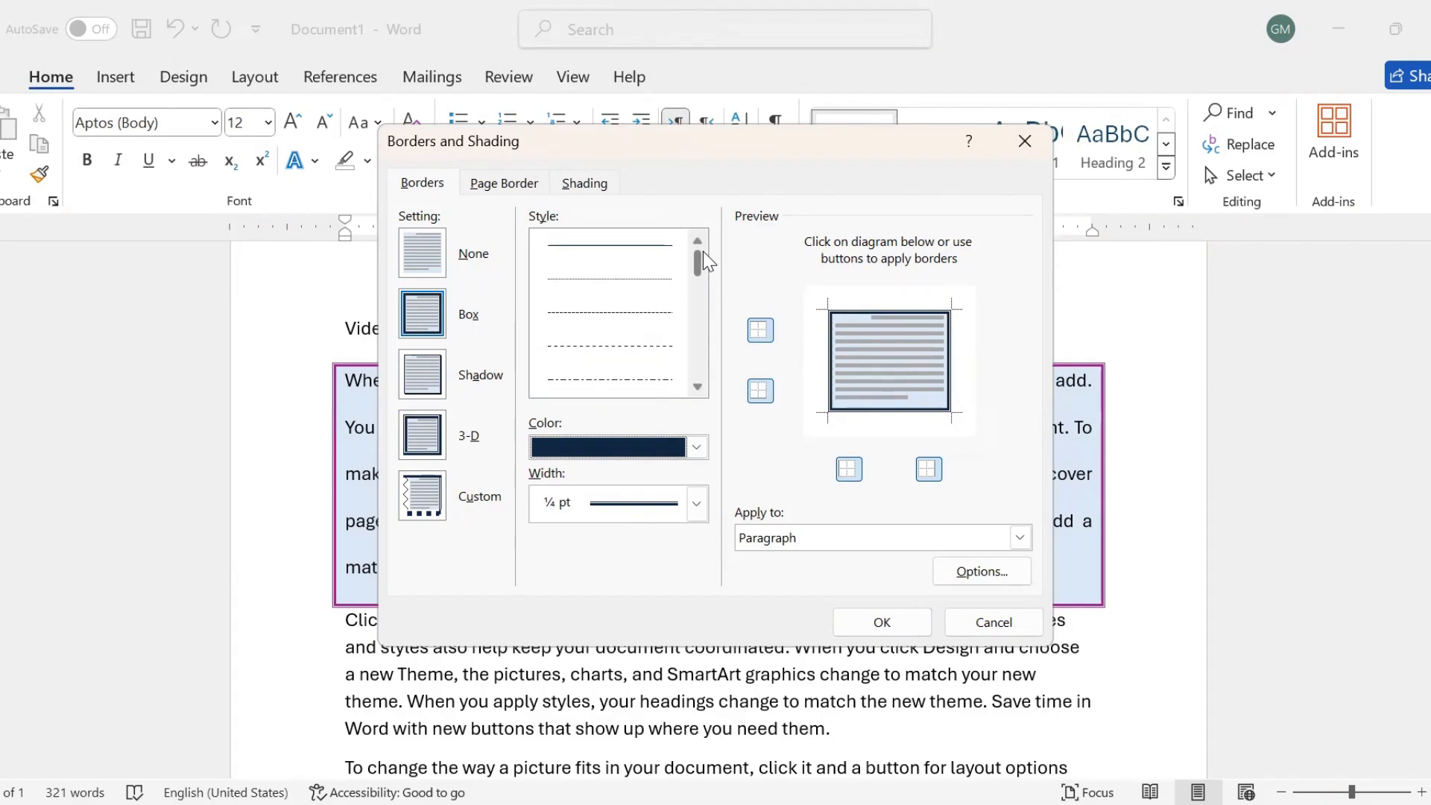
click(657, 256)
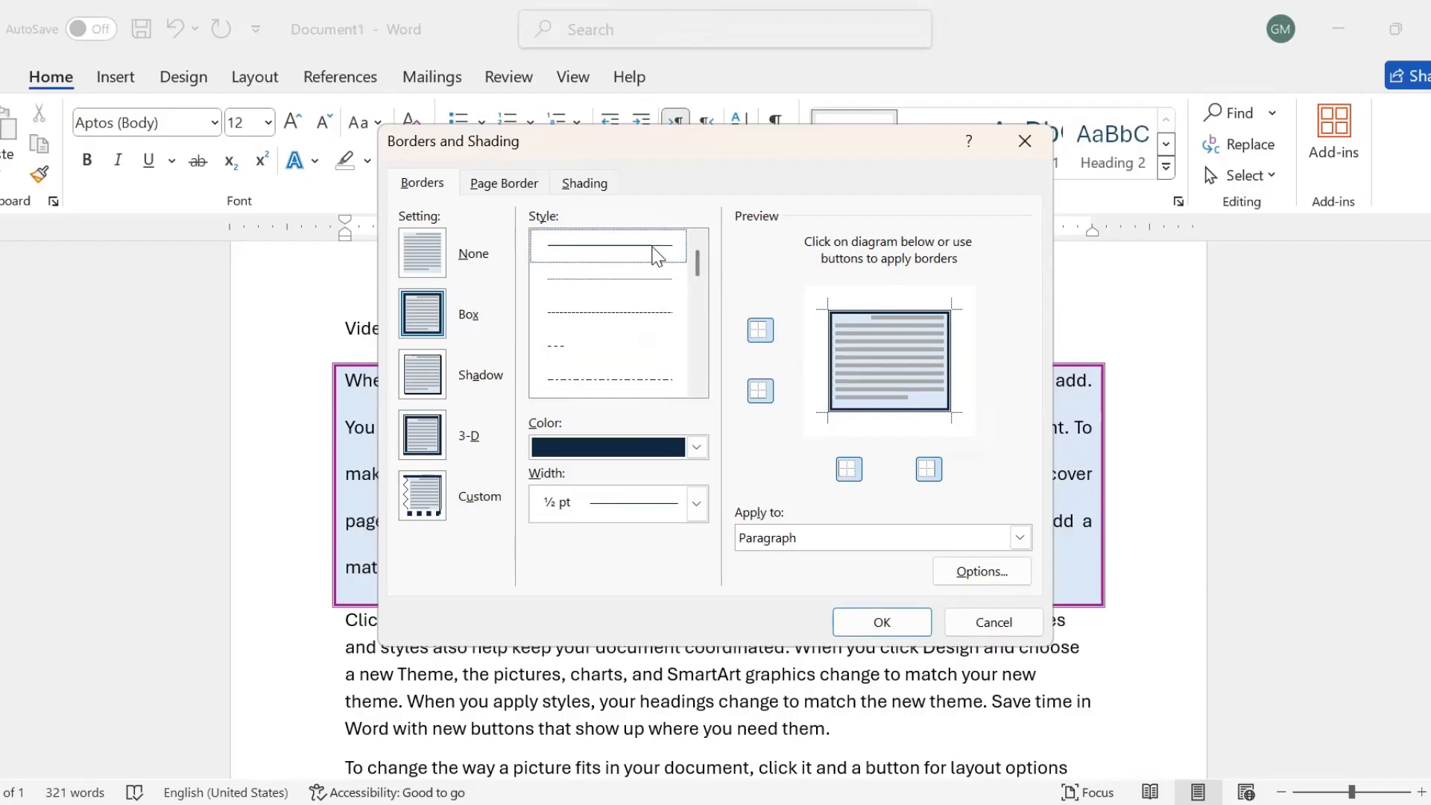
click(697, 502)
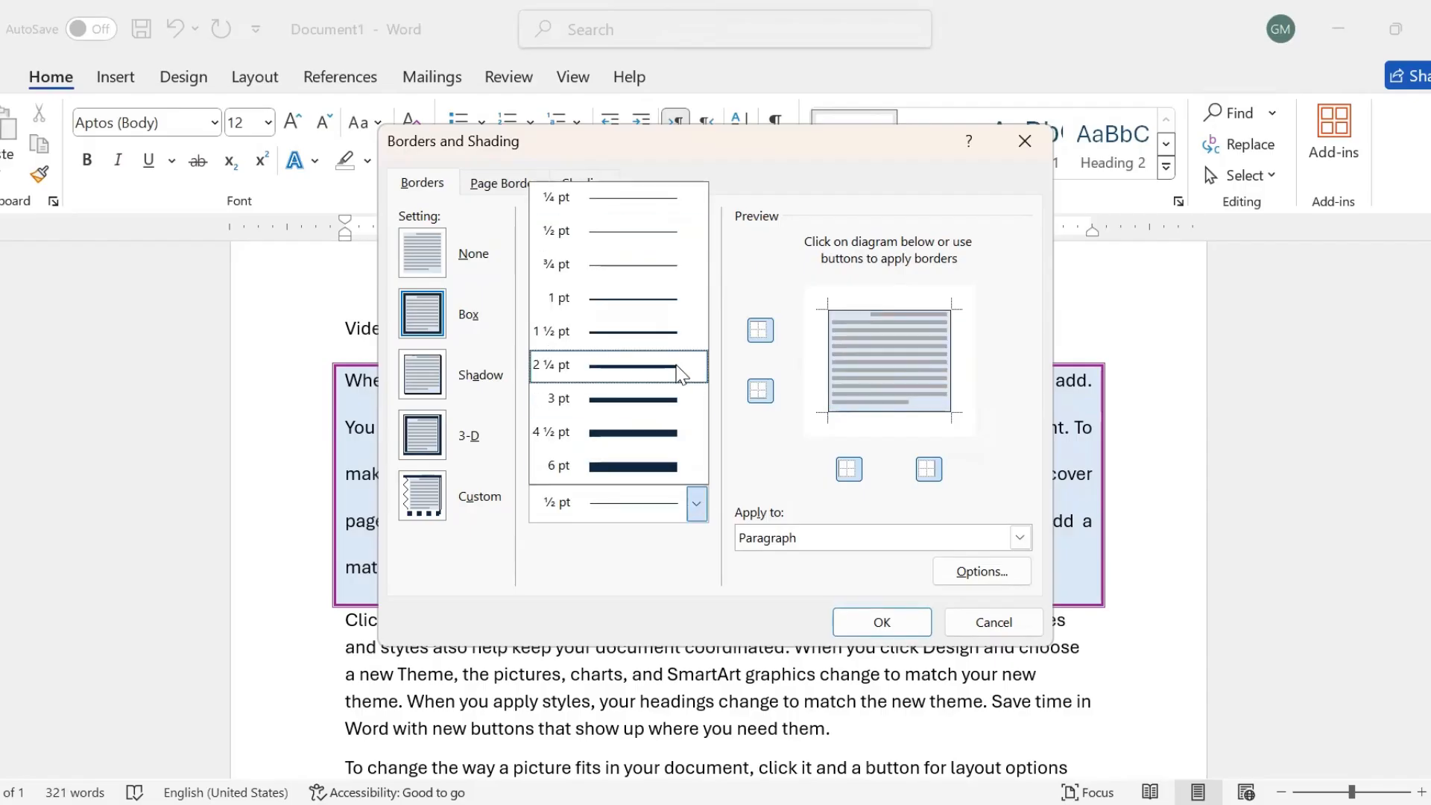
click(680, 366)
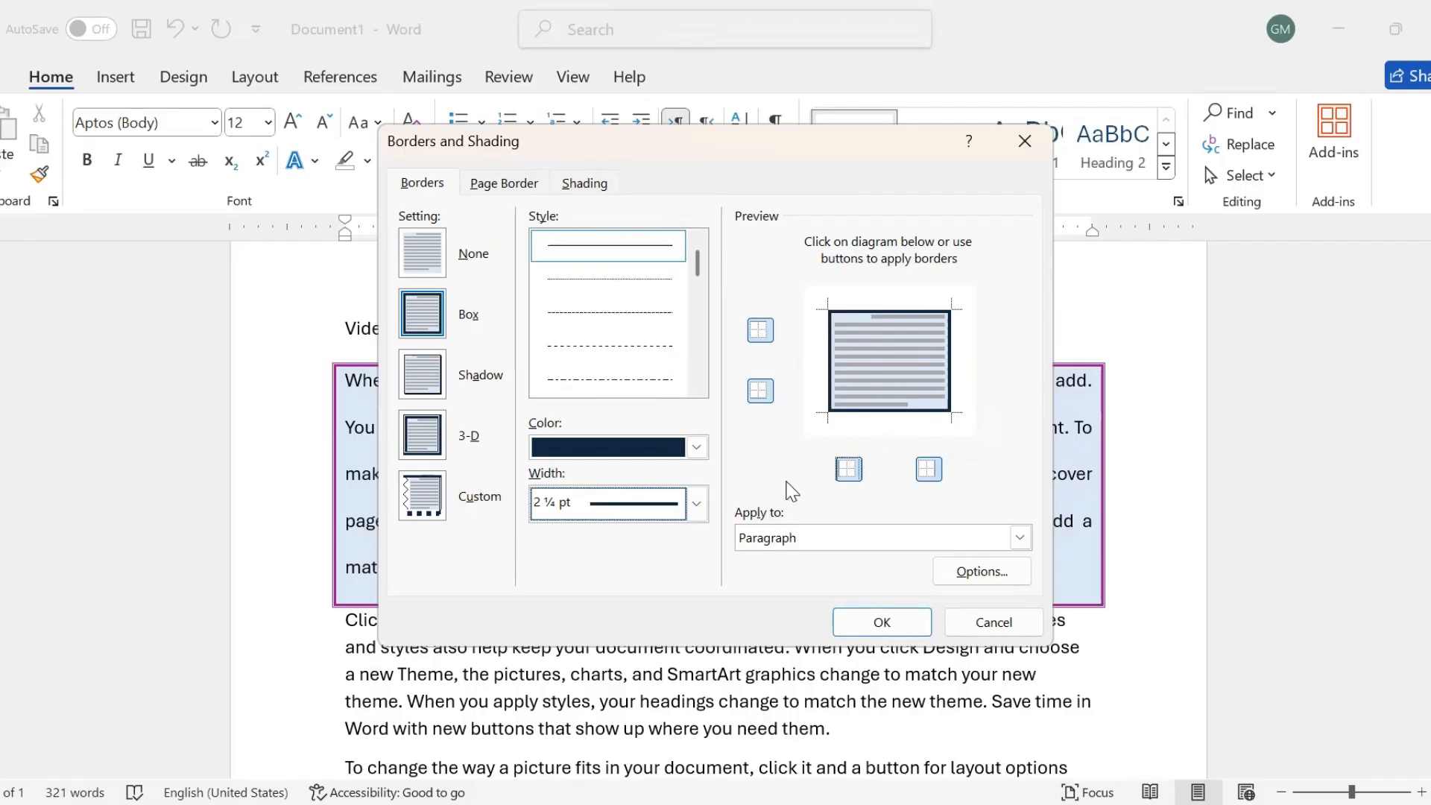
click(698, 505)
click(662, 339)
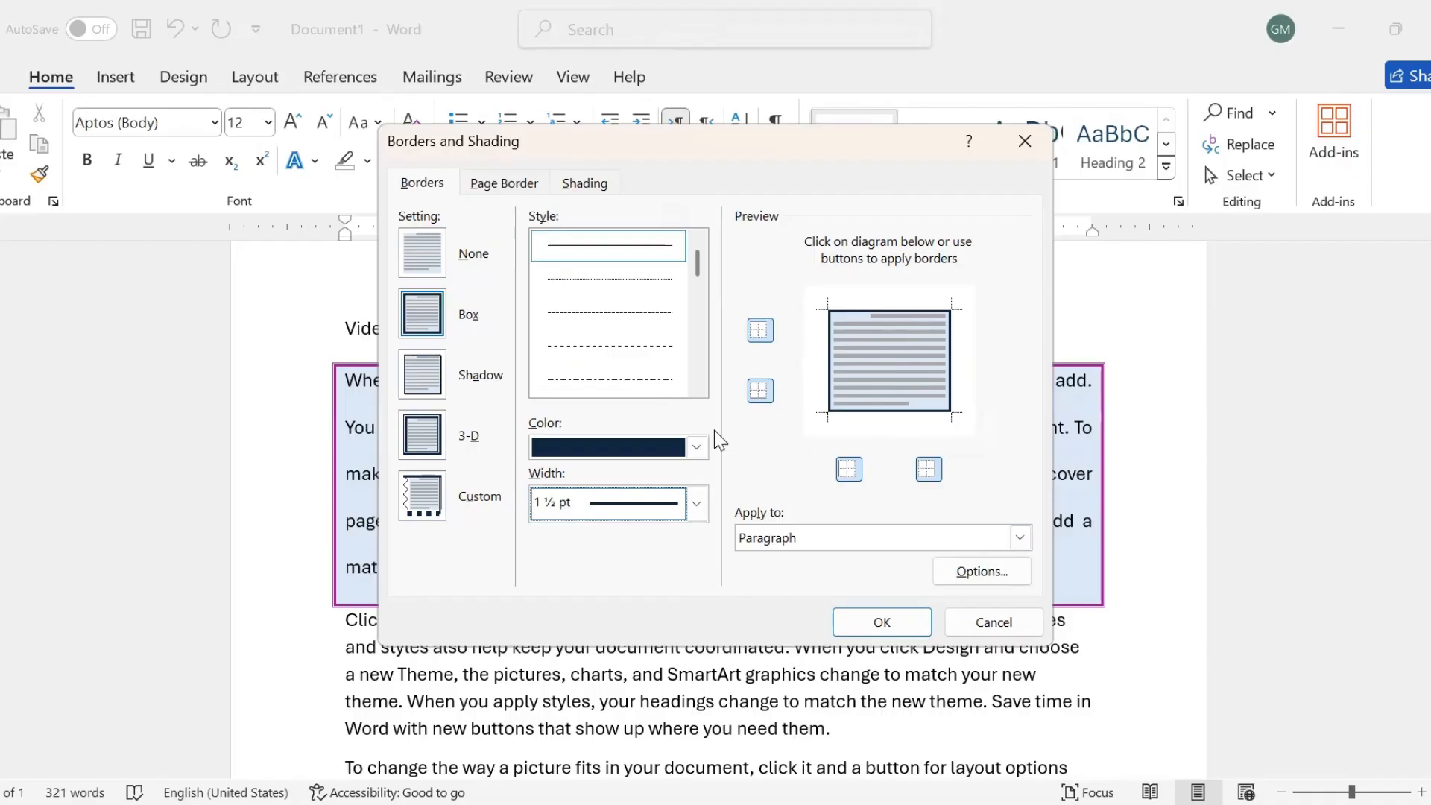
Set the bordered paragraph's shading fill to the light grey theme colour
click(585, 184)
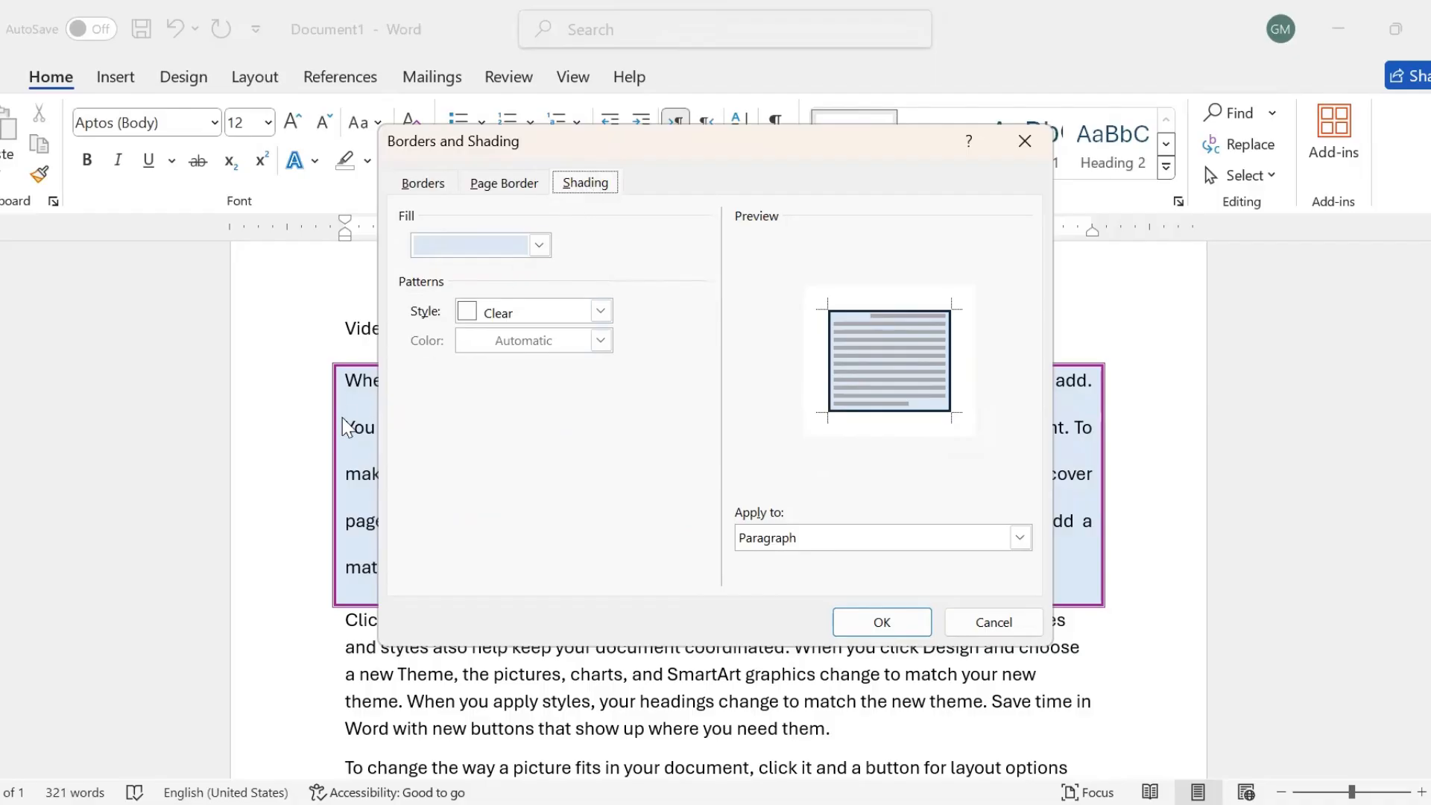
click(543, 242)
click(607, 141)
drag(606, 140, 576, 263)
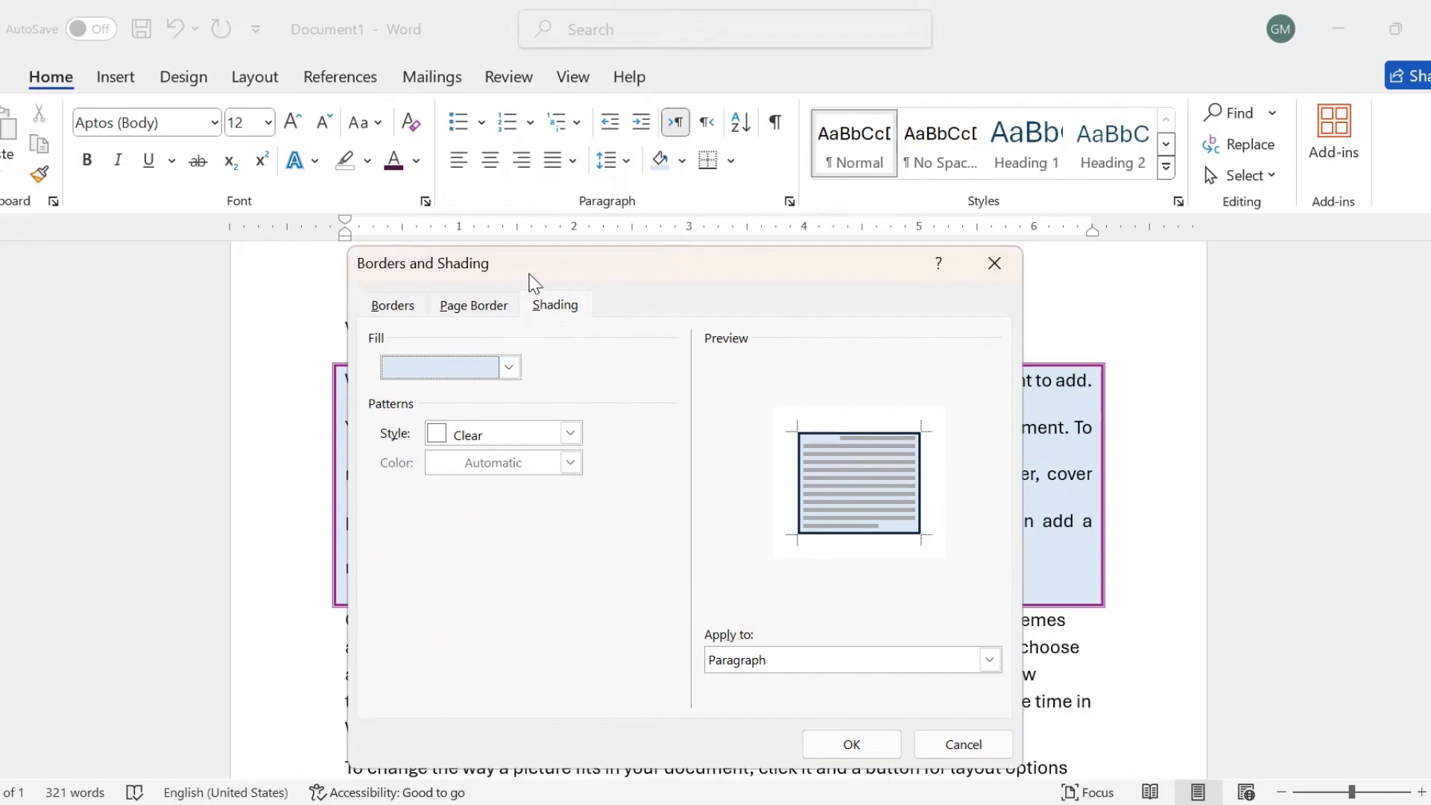
click(512, 367)
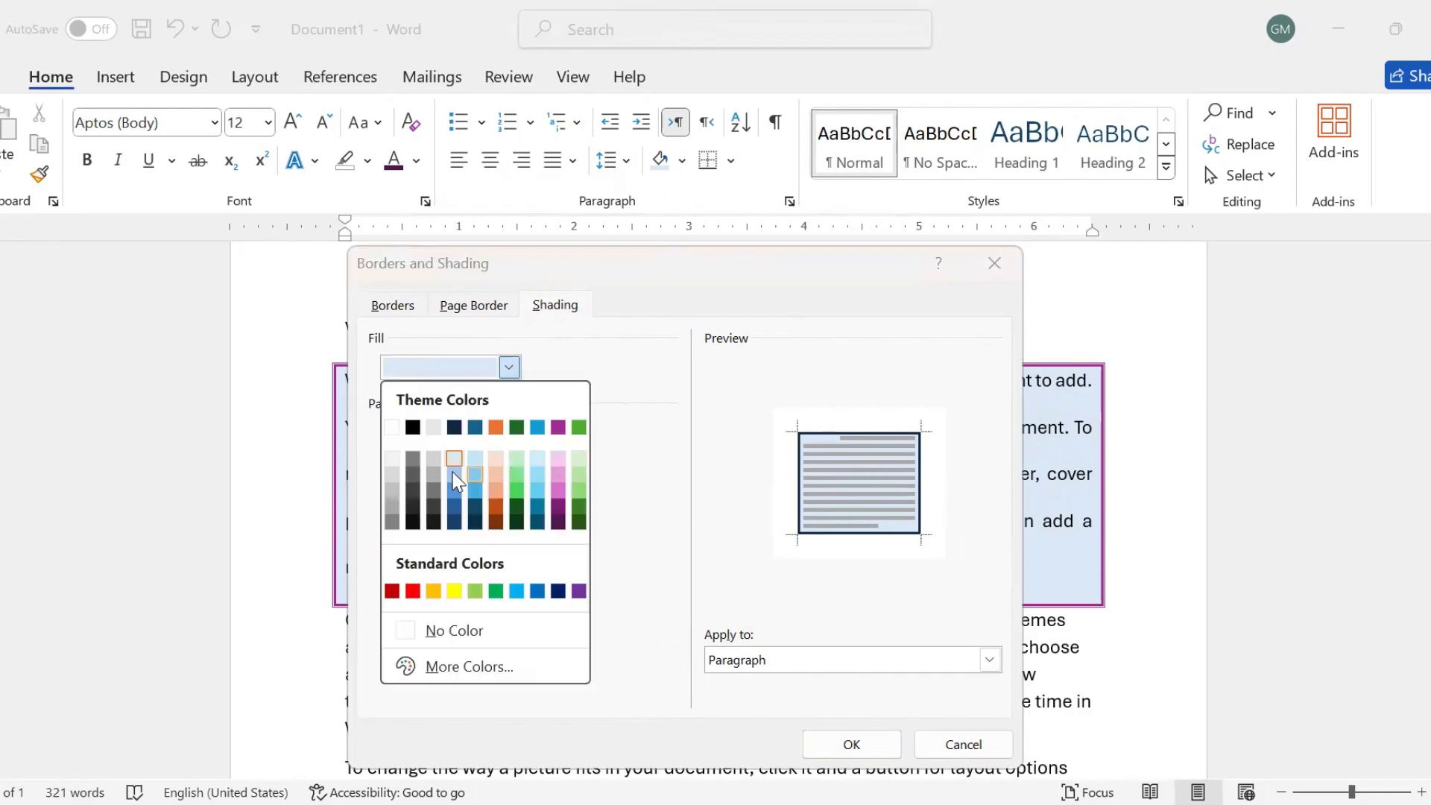
click(435, 428)
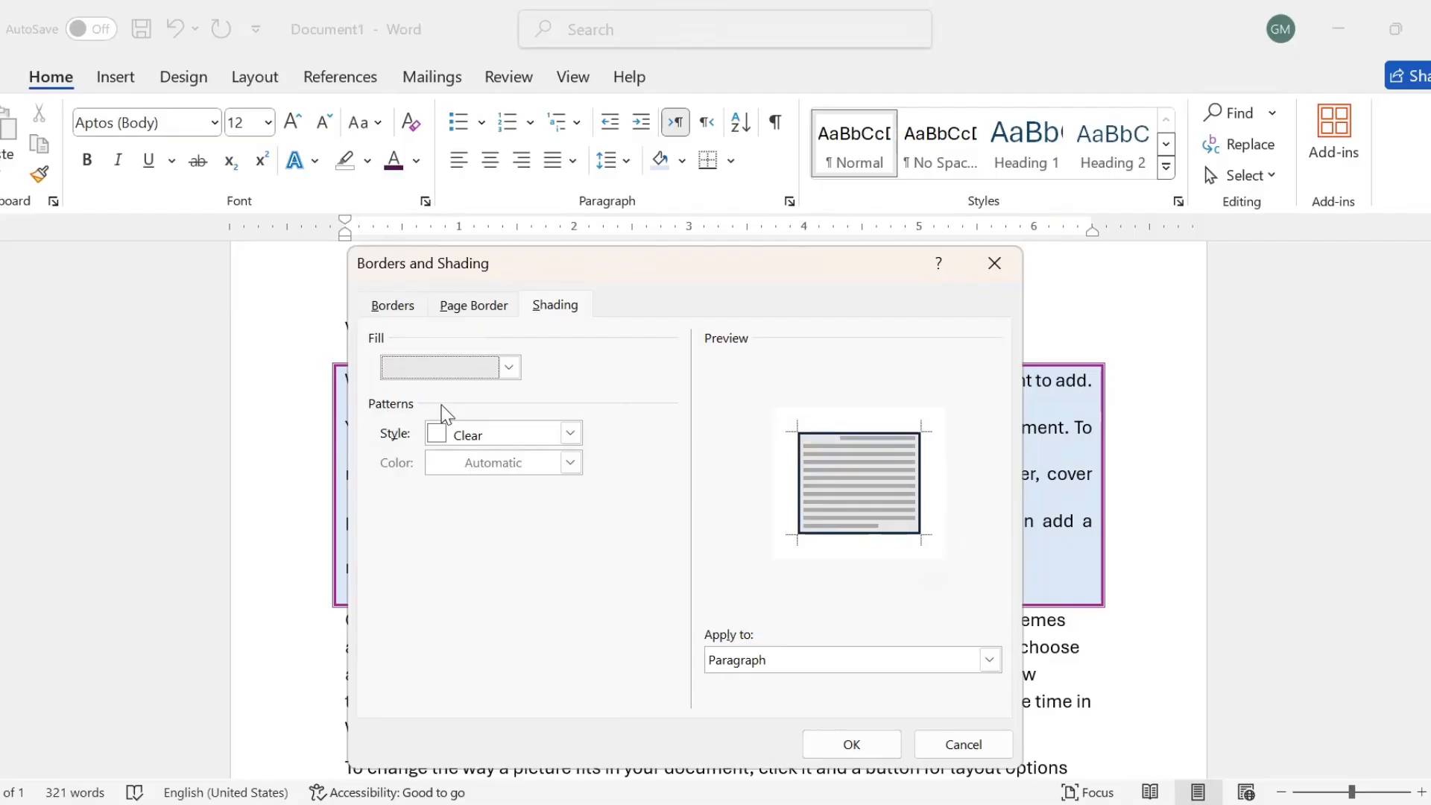
Try the 5% and 12.5% pattern styles on the paragraph's grey shading
click(571, 434)
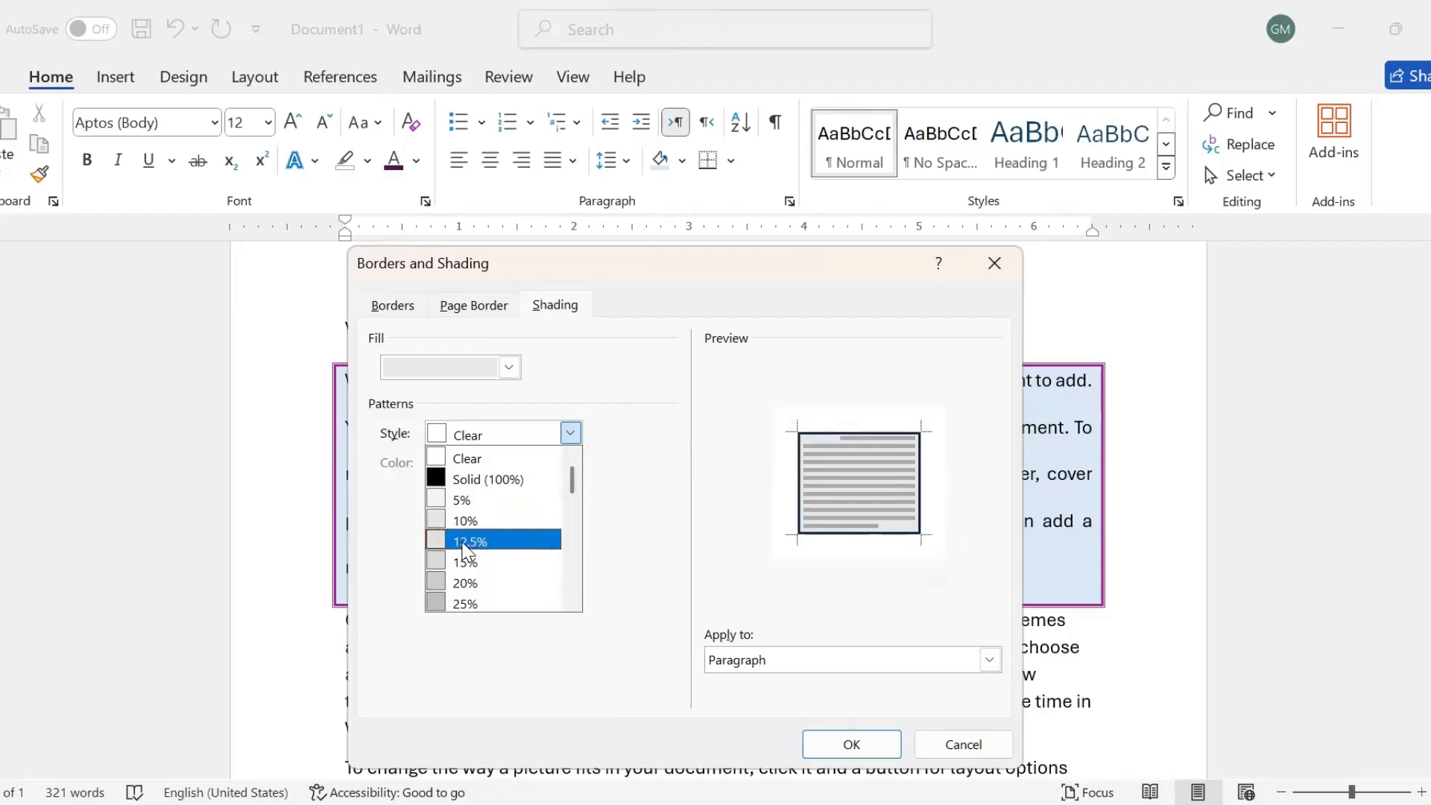
click(461, 501)
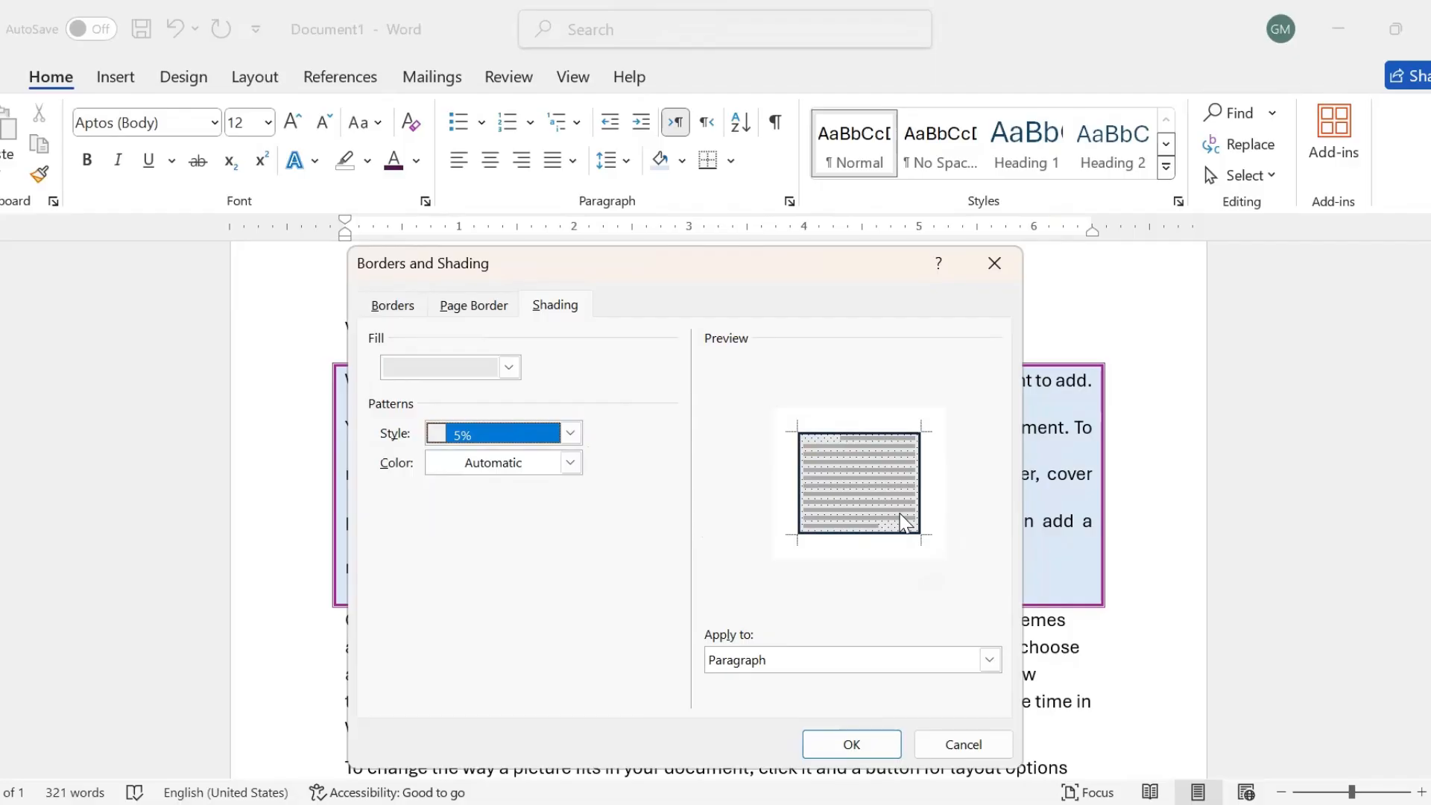
click(570, 435)
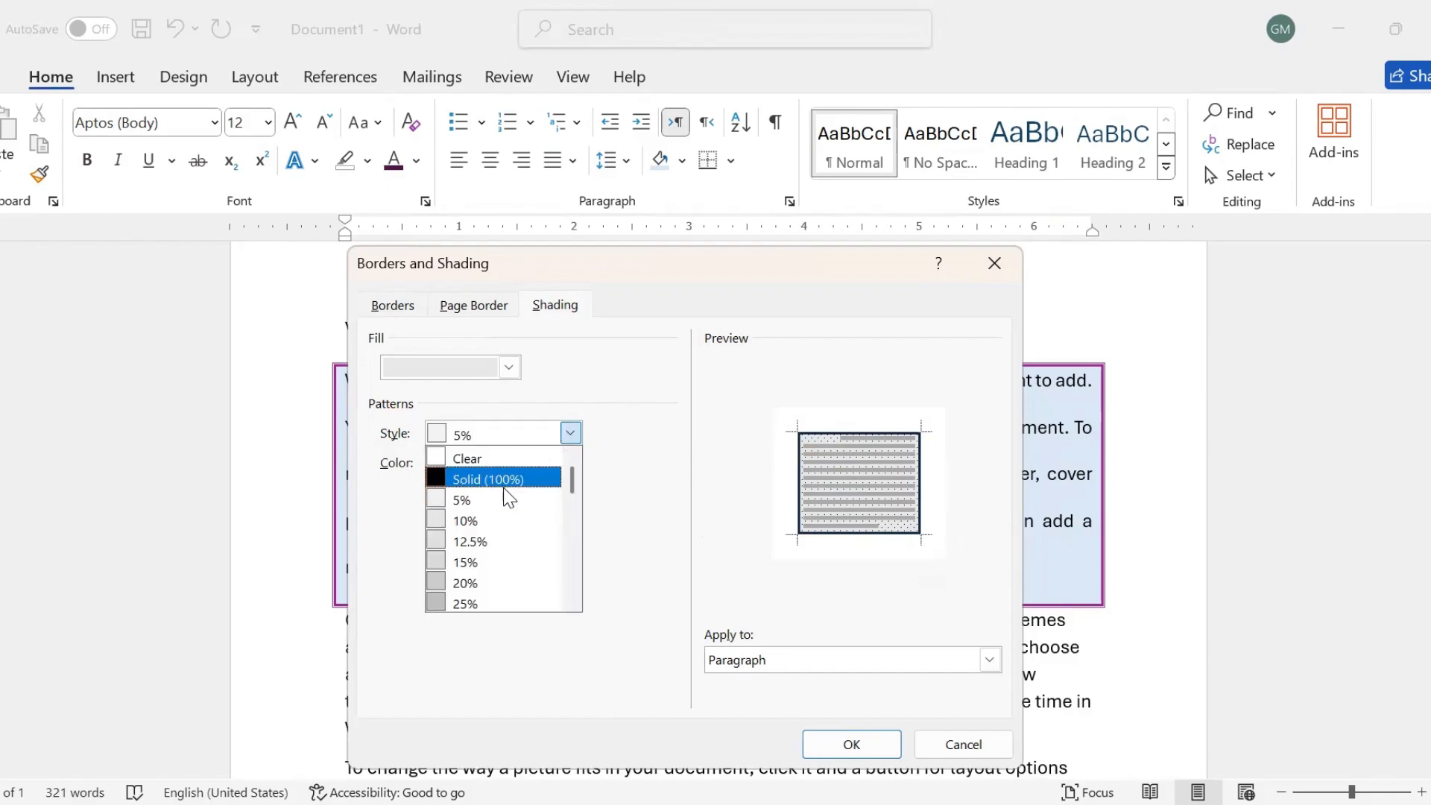
click(464, 542)
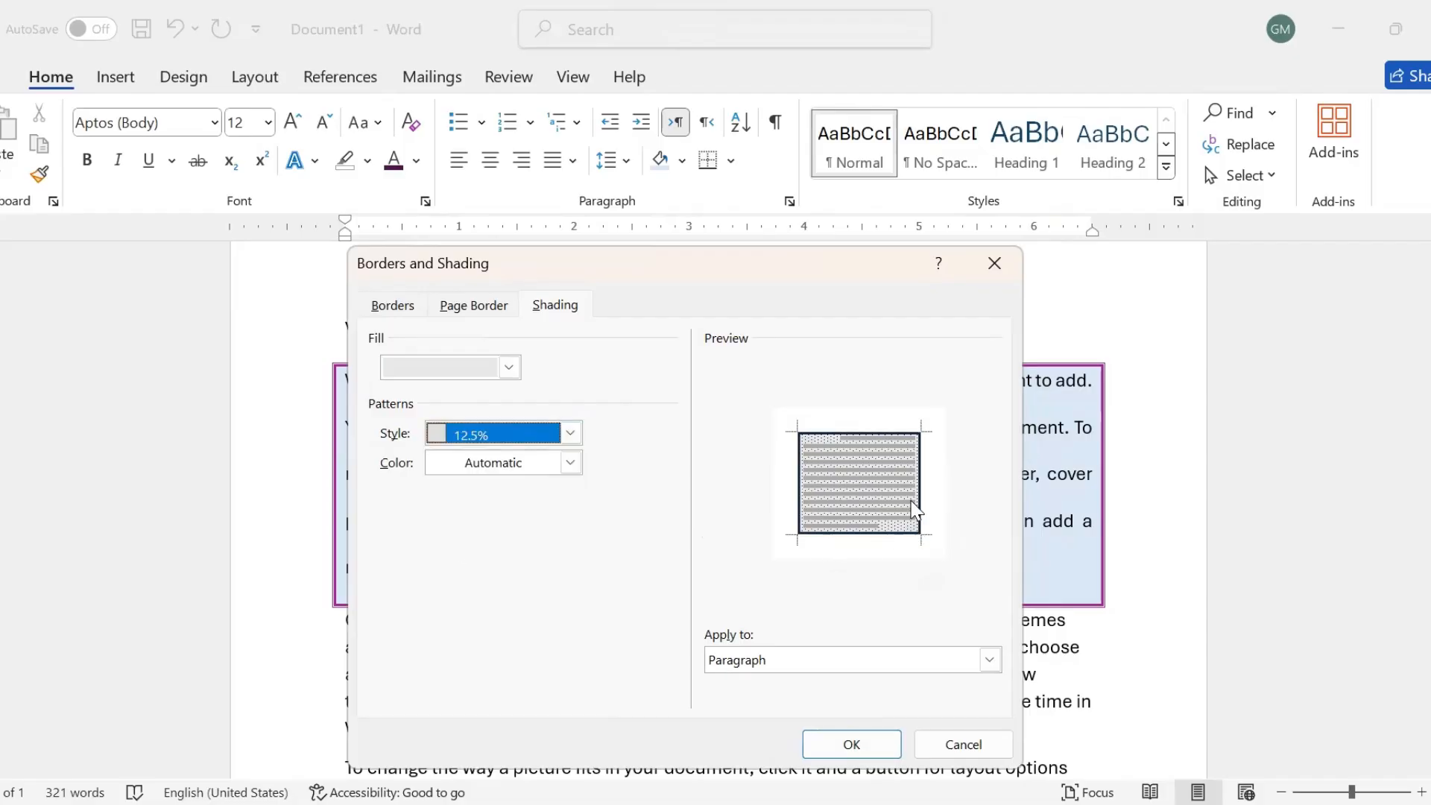
Try the Dk Grid and Lt Horizontal pattern styles on the paragraph's shading
click(570, 435)
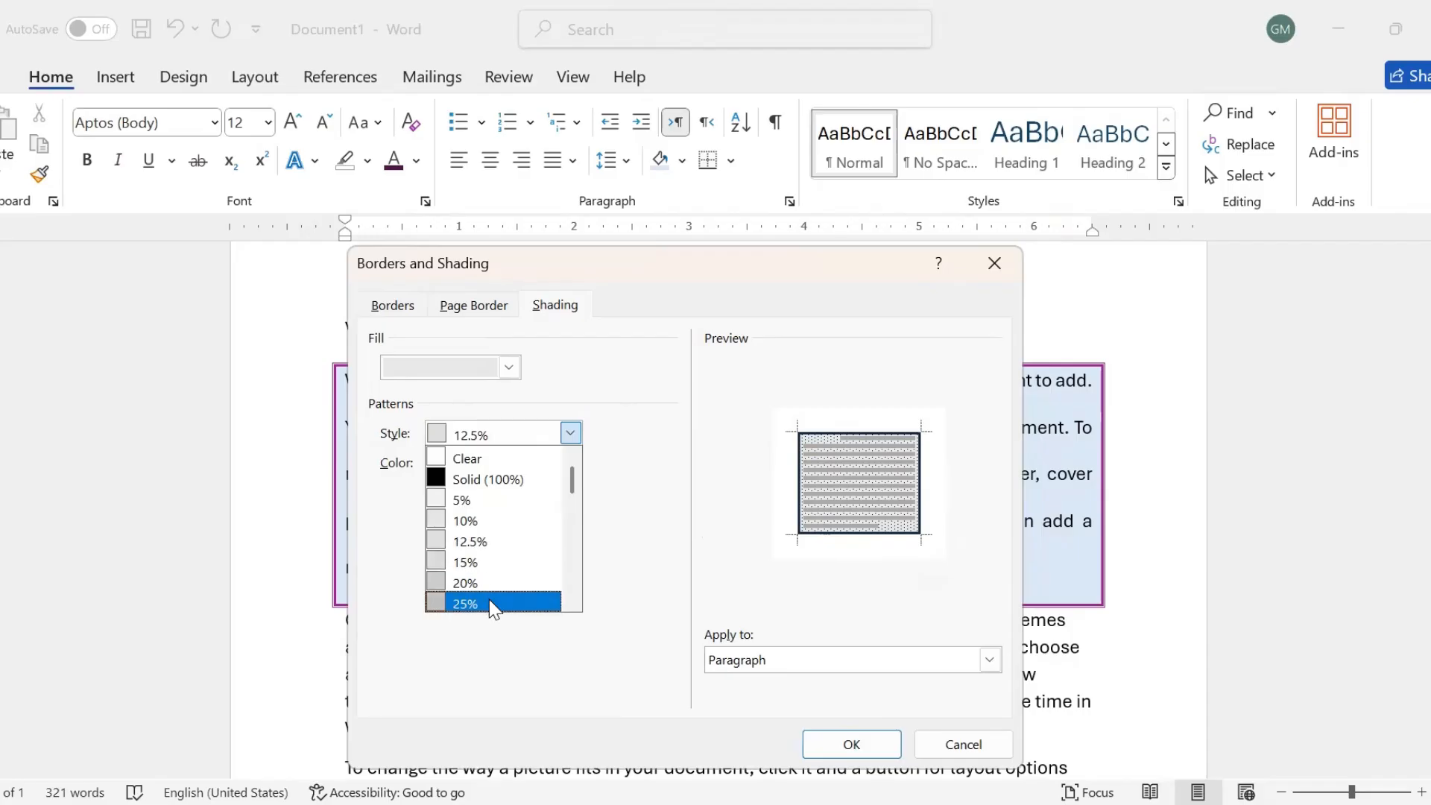
drag(573, 481, 567, 539)
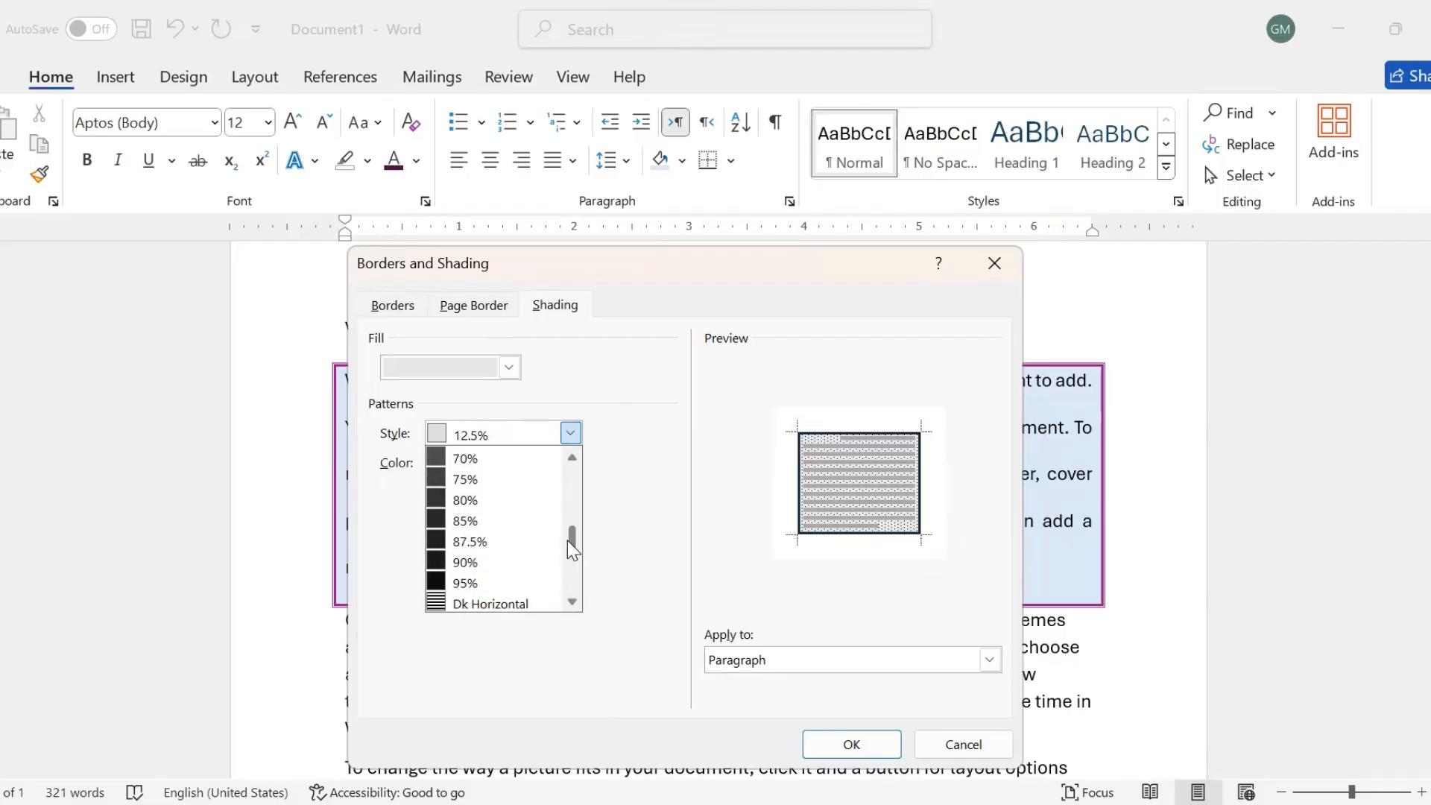
scroll(551, 552, down, 1)
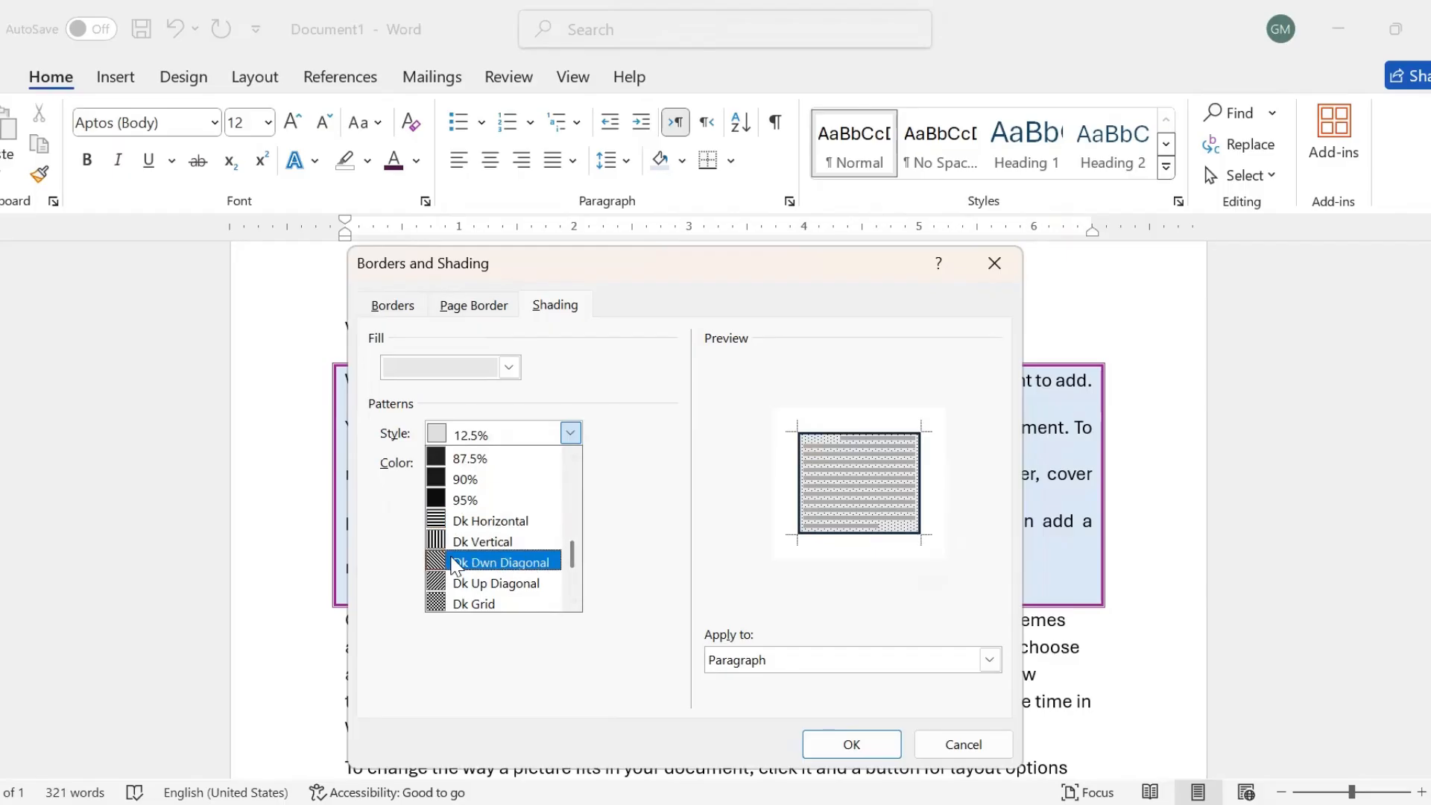
click(468, 604)
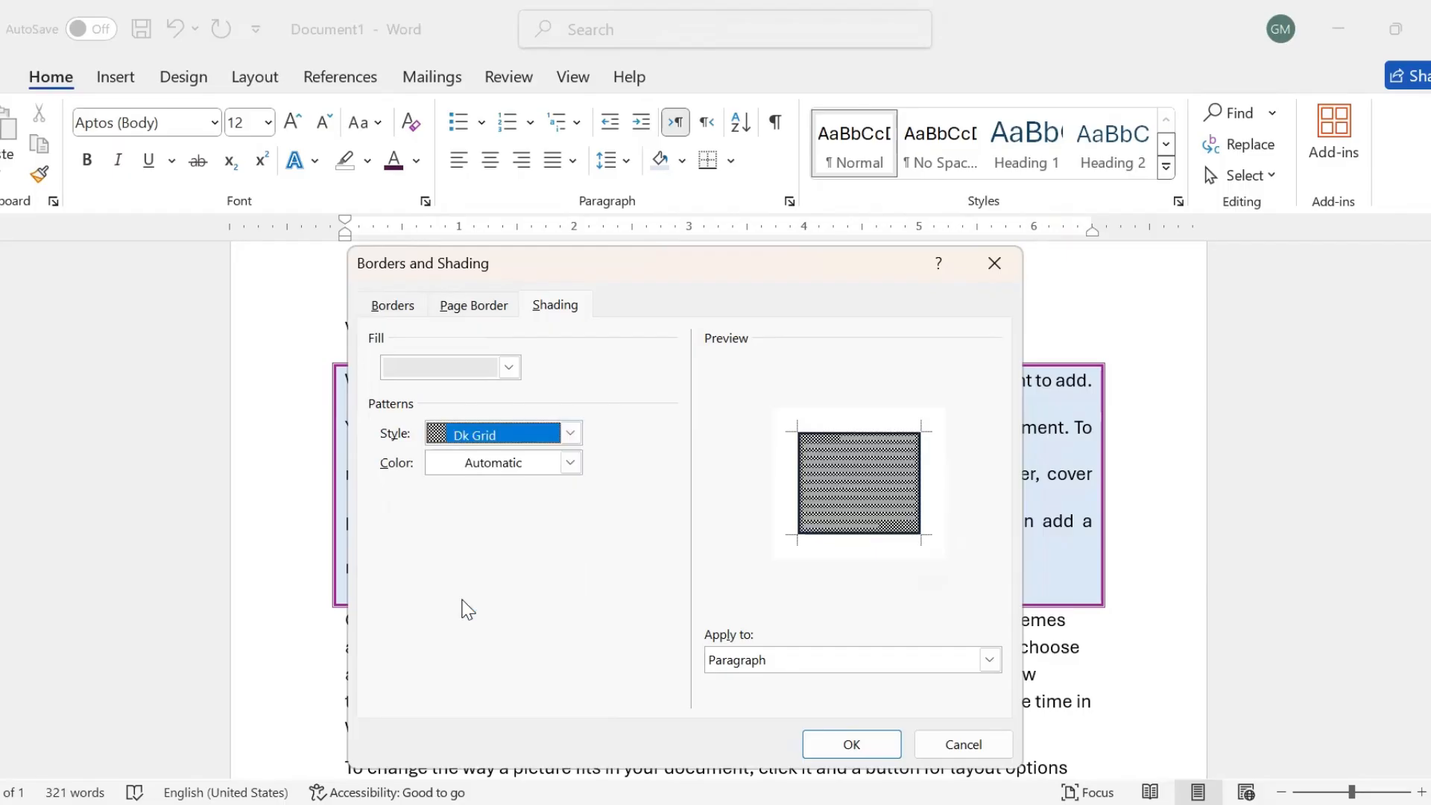
click(572, 435)
drag(578, 558, 574, 575)
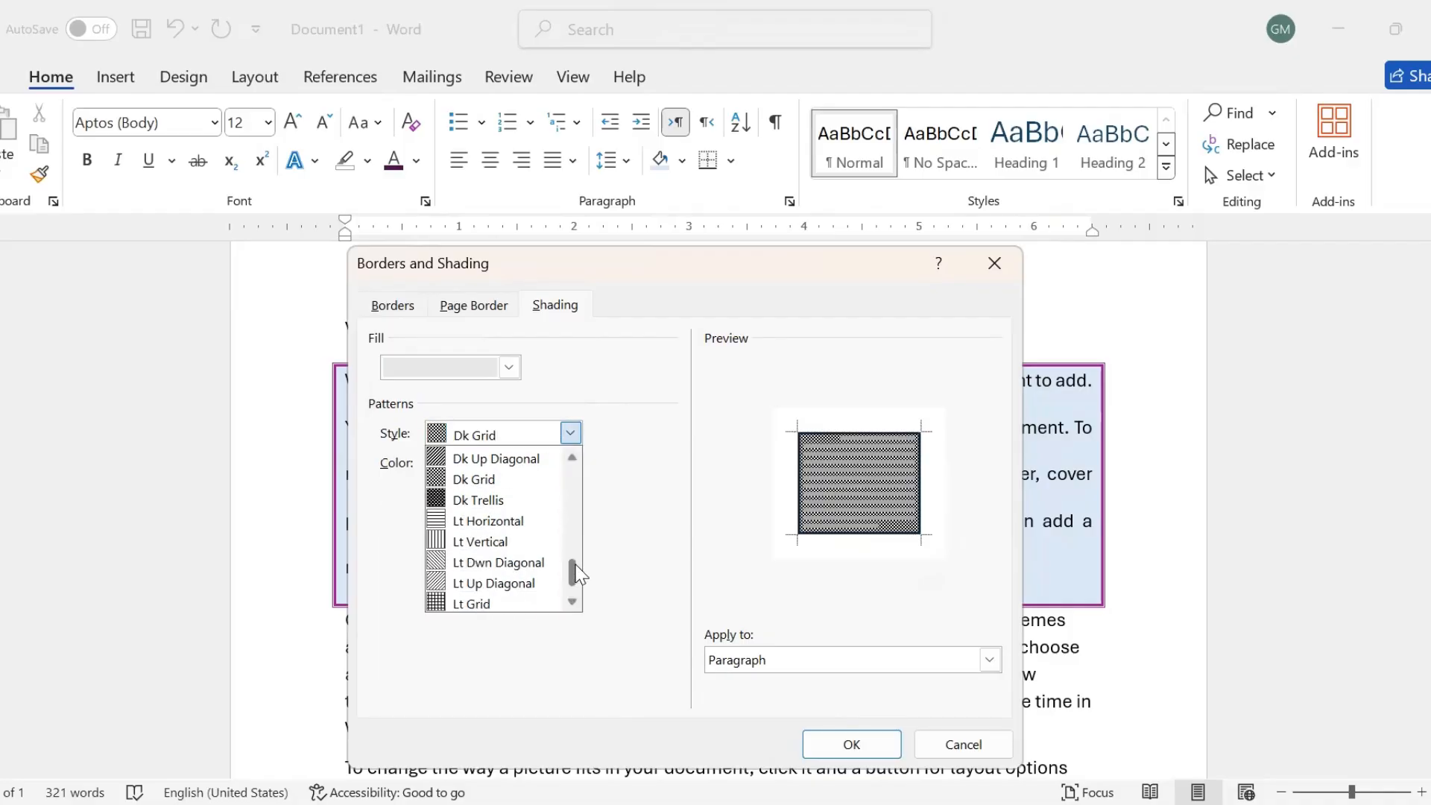
click(485, 522)
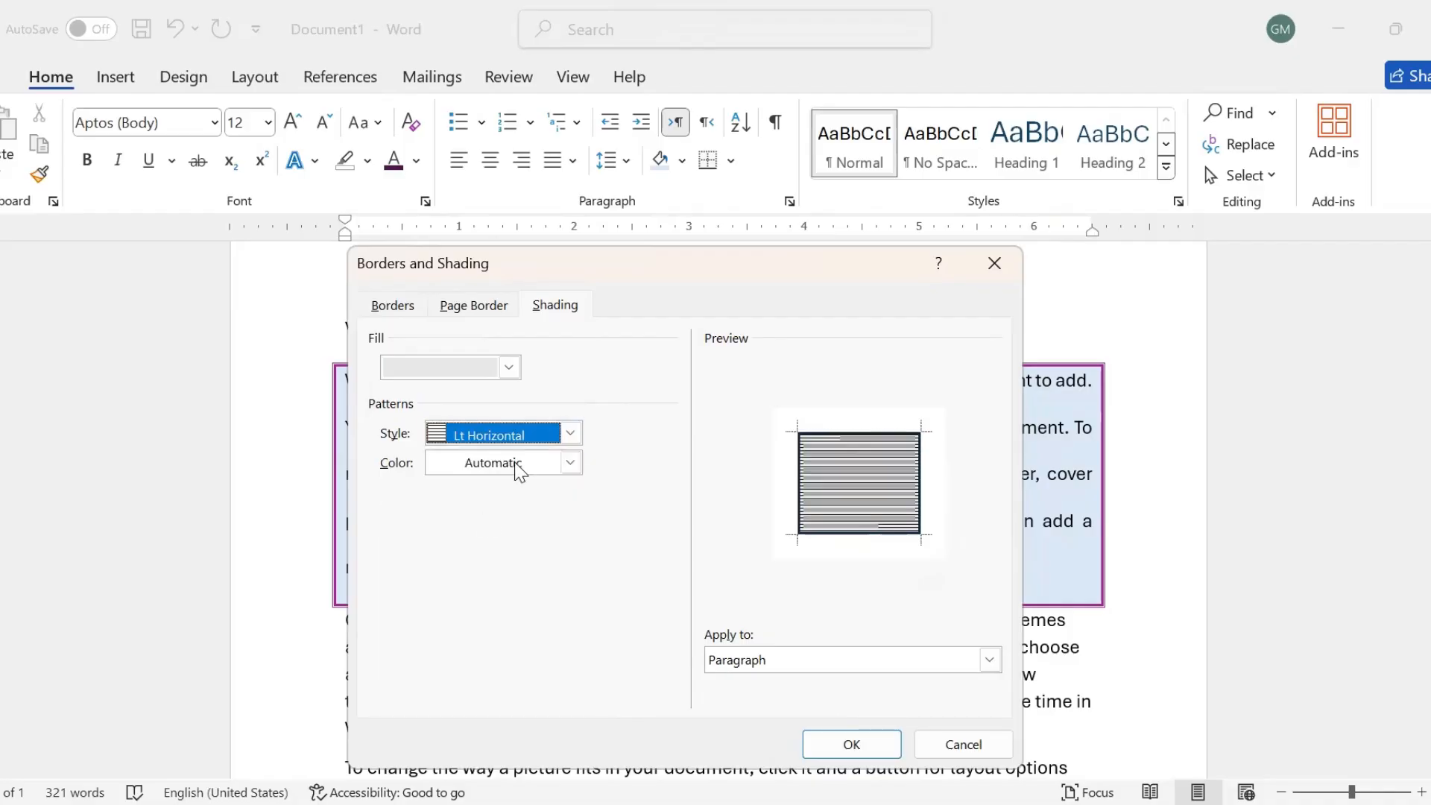
Give the shading a 5% pattern in the medium pink-purple theme colour and apply the border and shading to the paragraph
click(570, 433)
drag(571, 571, 570, 466)
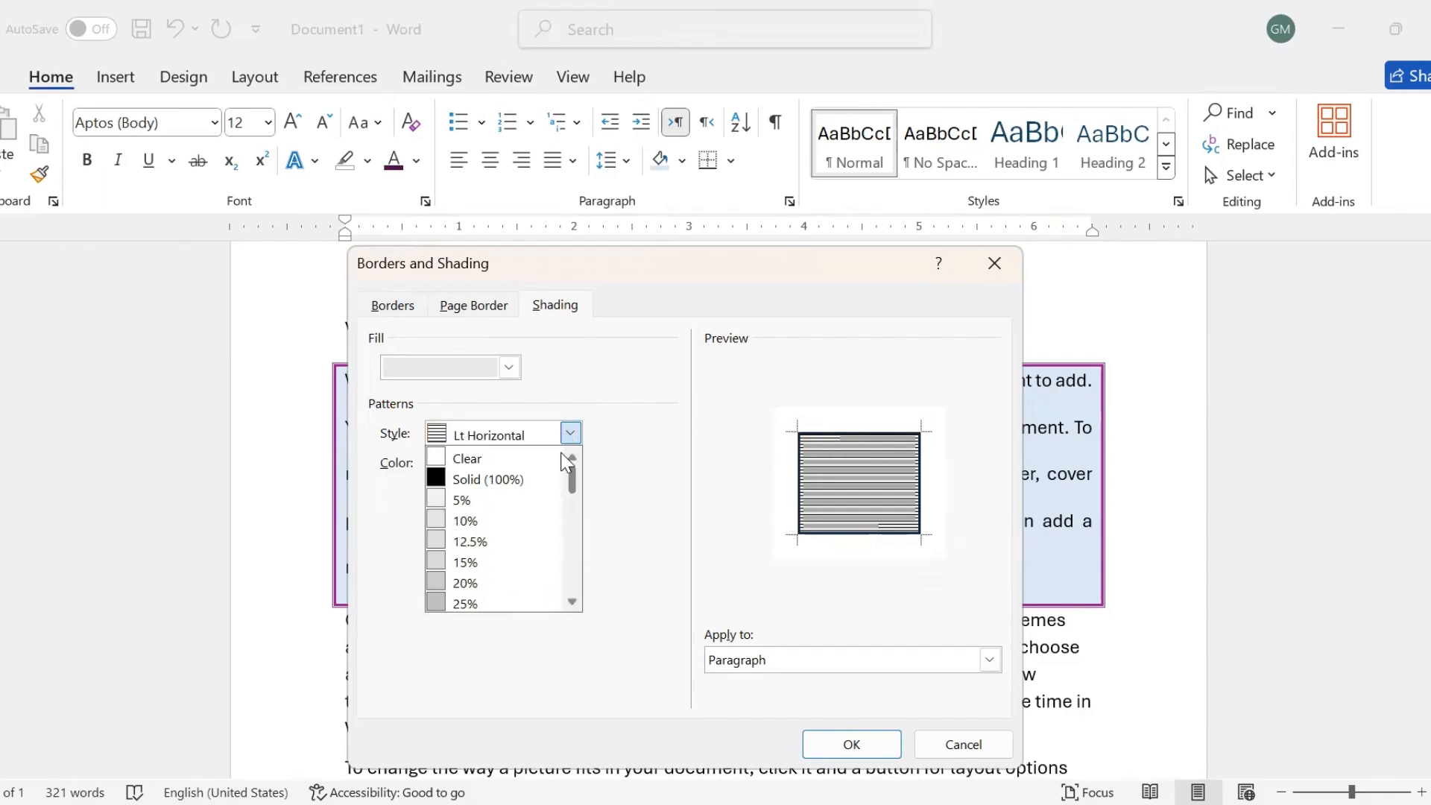
click(457, 500)
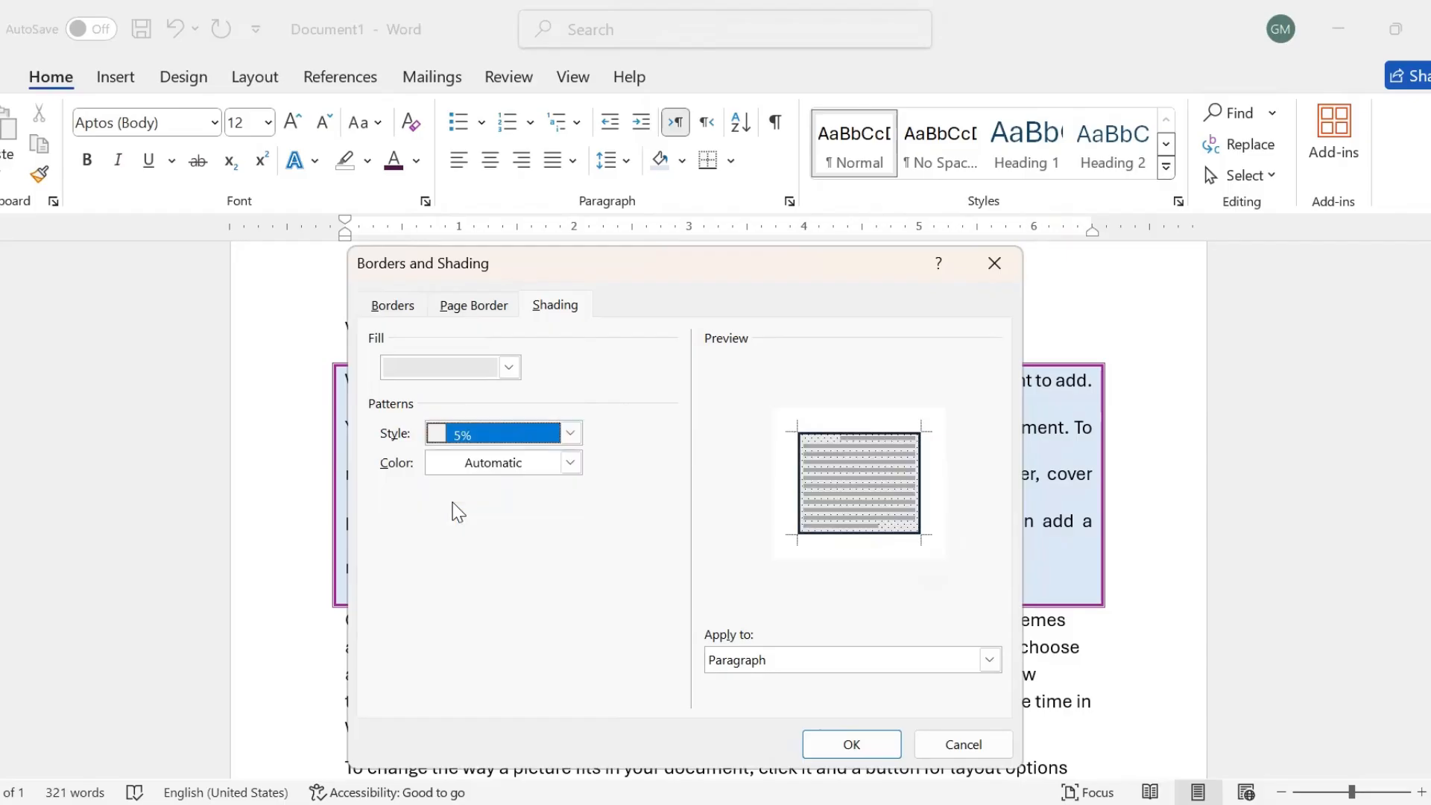
click(578, 458)
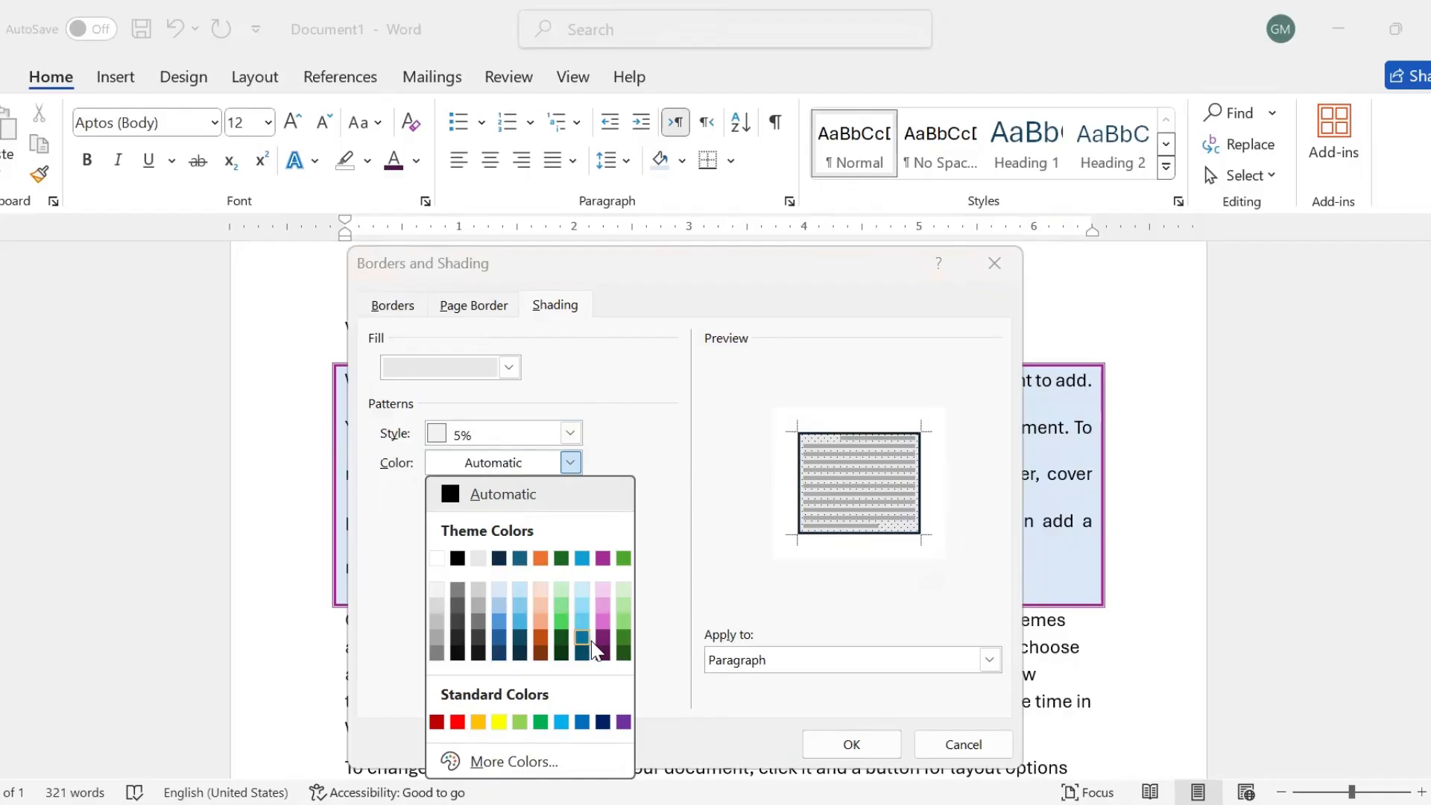
click(604, 622)
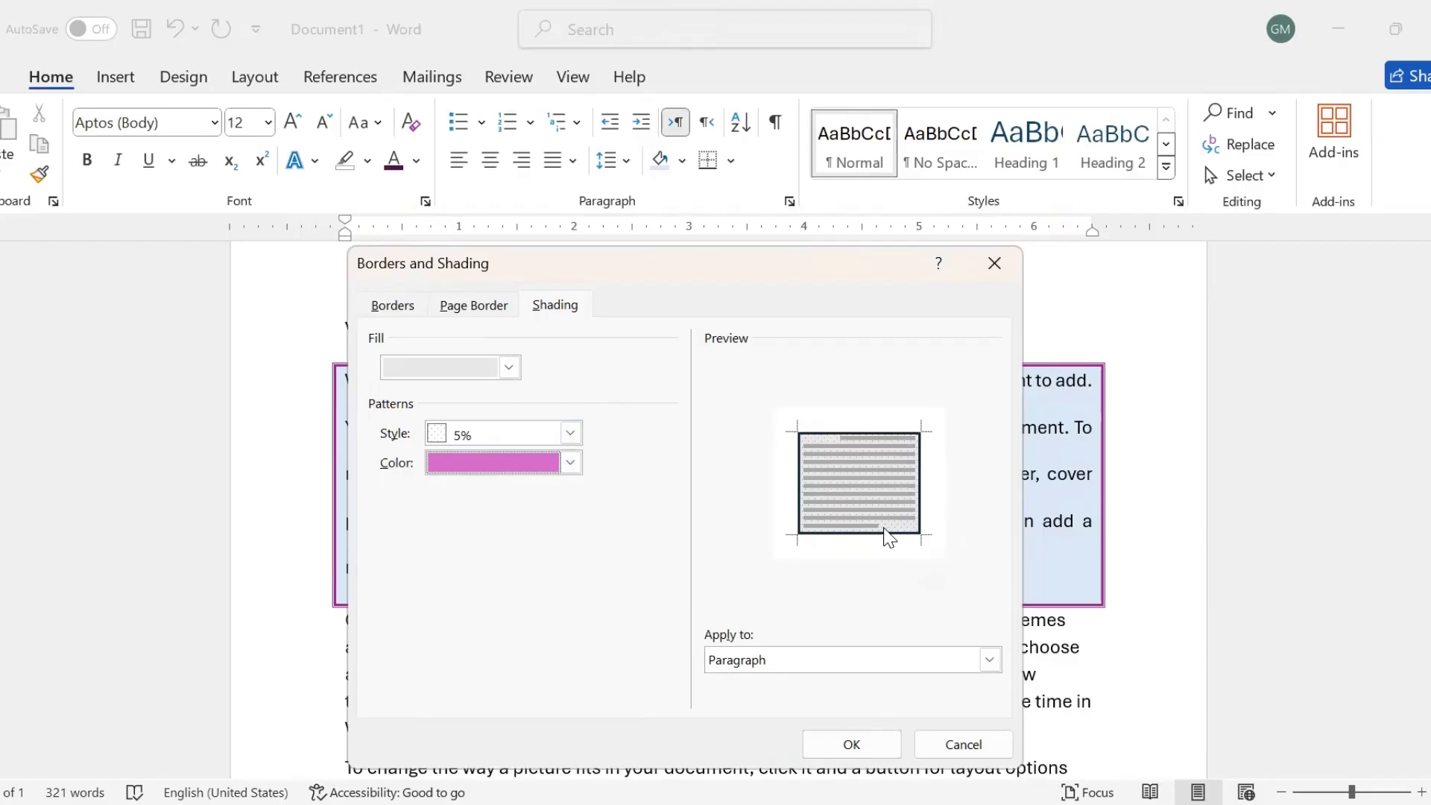
click(850, 745)
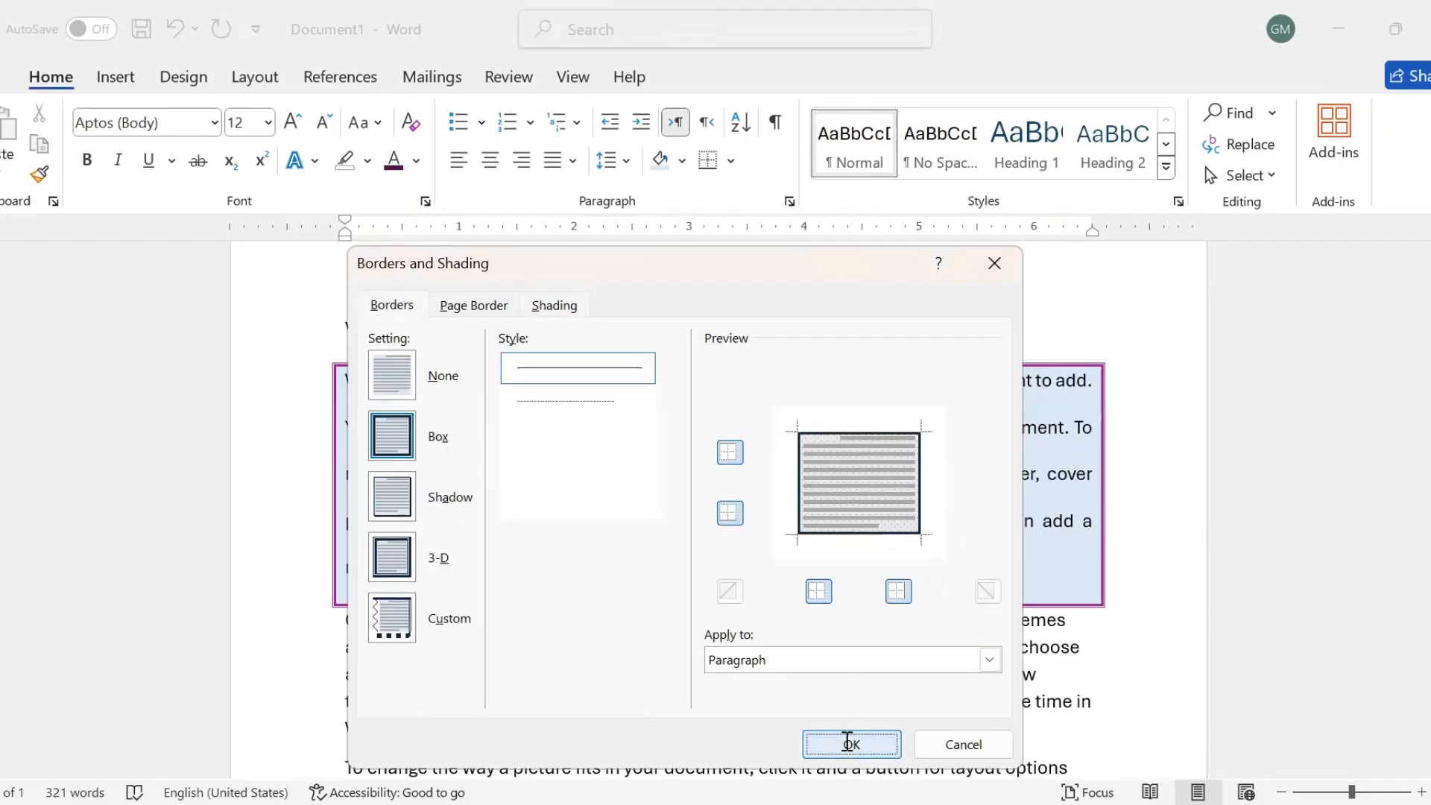
click(847, 743)
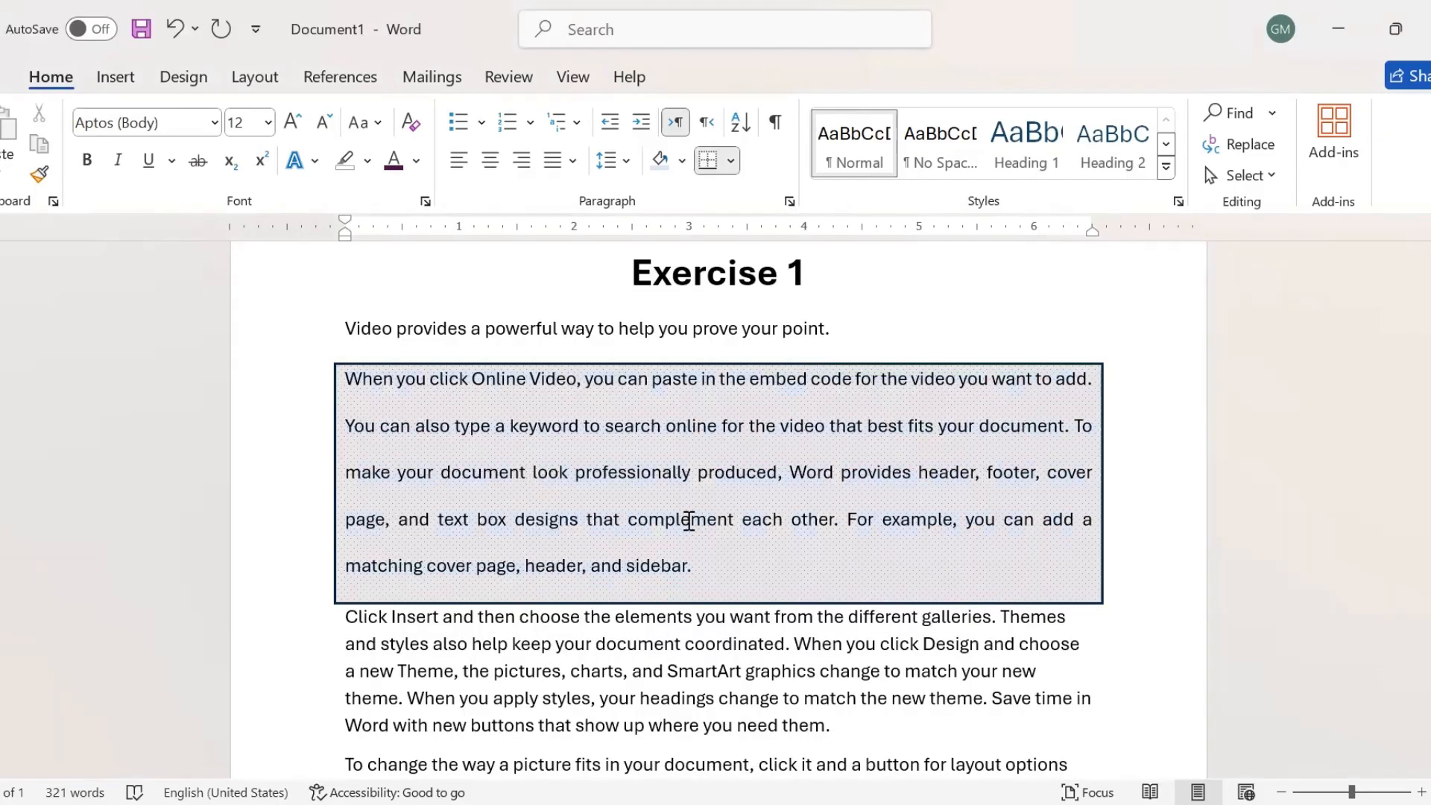
Examine the bordered paragraph's dotted shading up close and place the cursor in the paragraph below it
click(1421, 790)
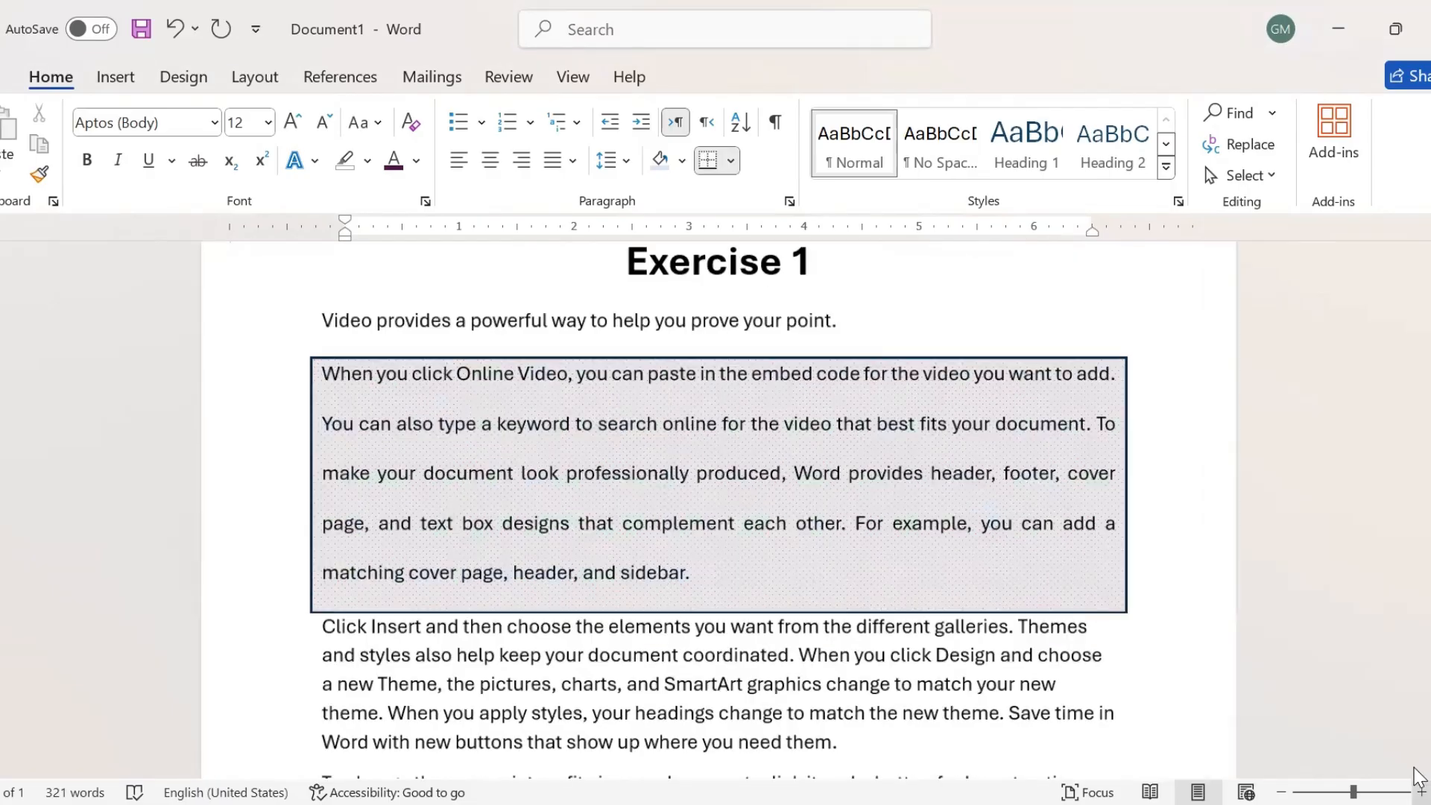
click(1416, 775)
click(1421, 790)
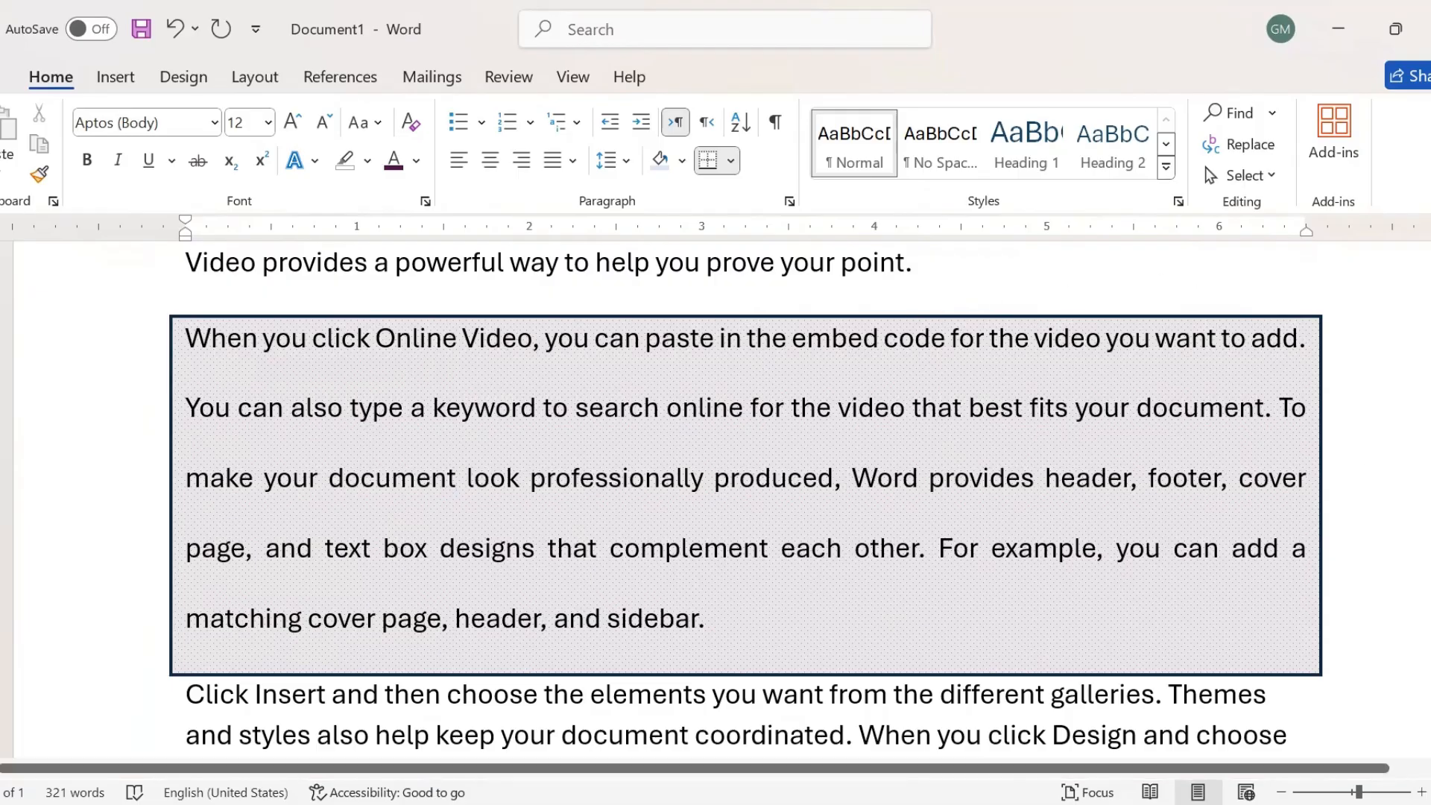
scroll(623, 492, down, 5)
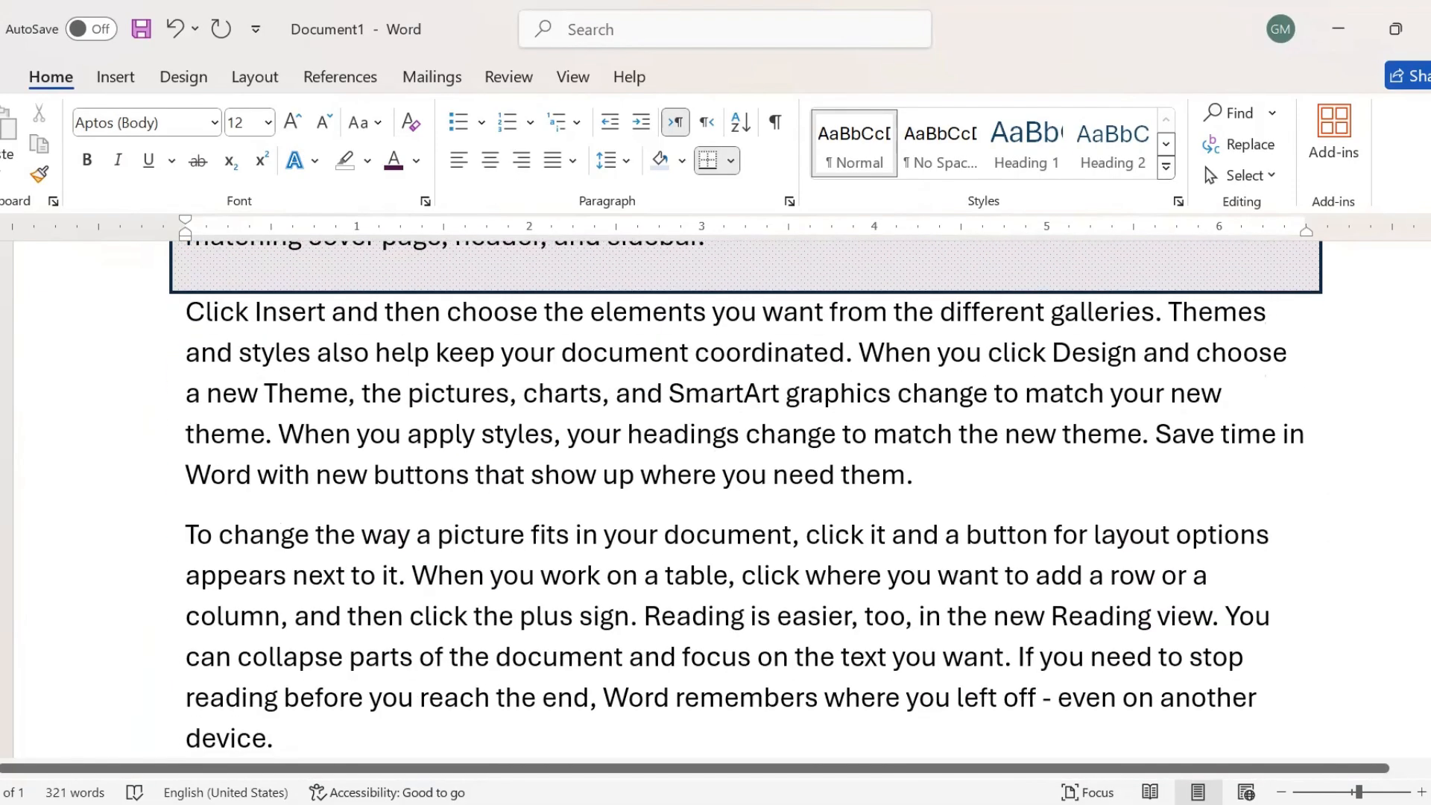
click(652, 455)
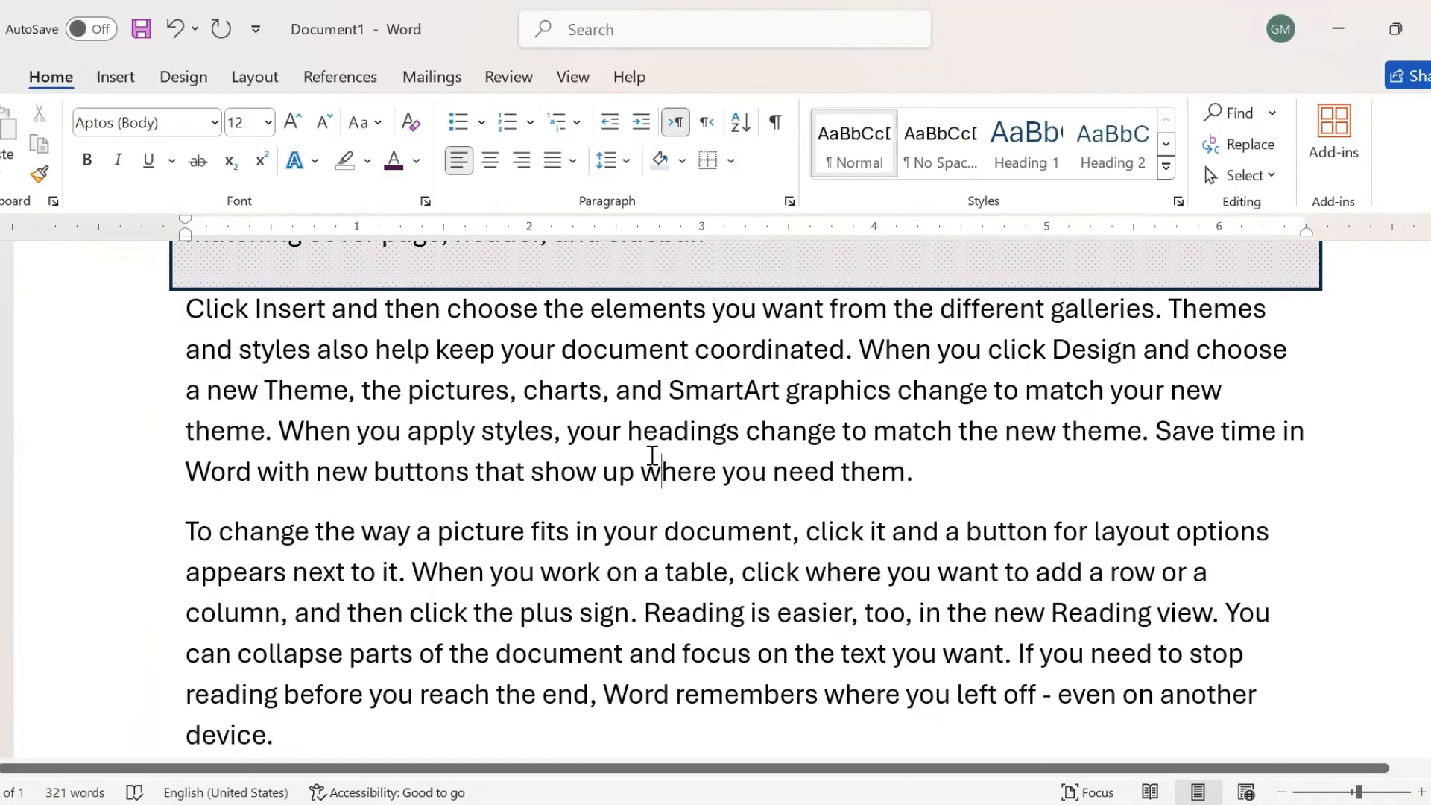
drag(1359, 791, 1355, 791)
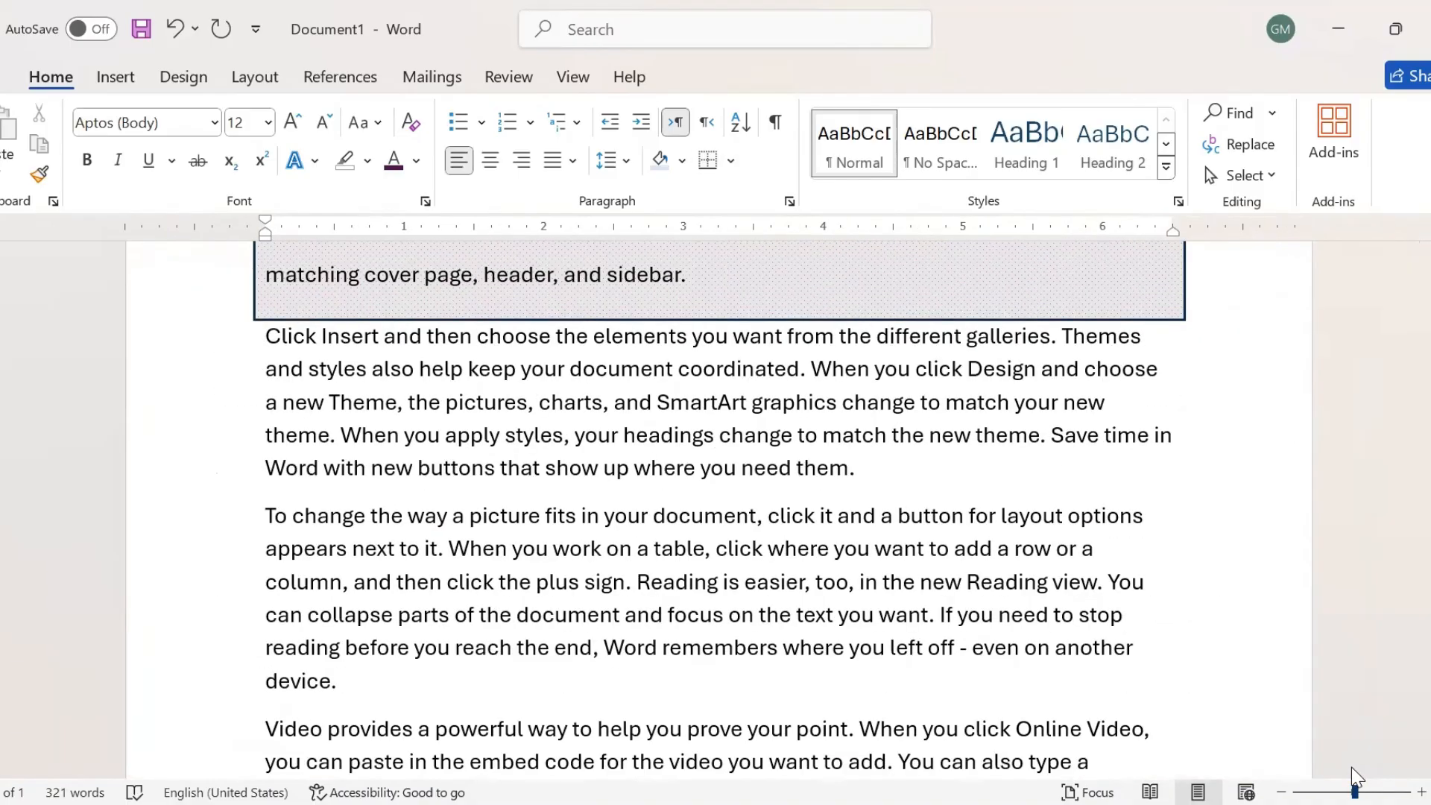
ctrl+scroll(1349, 767, down, 3)
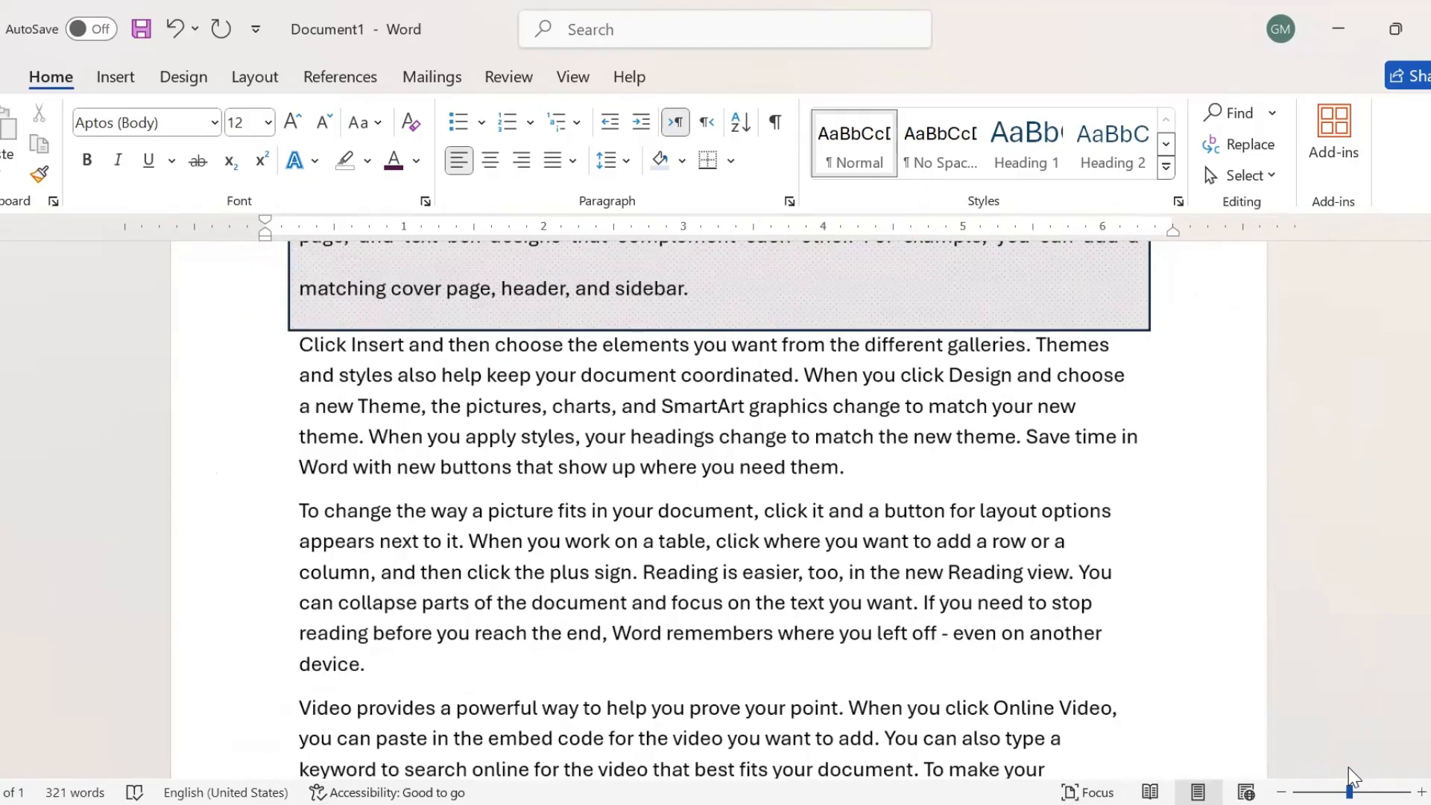
drag(1353, 768, 1353, 767)
scroll(718, 507, up, 5)
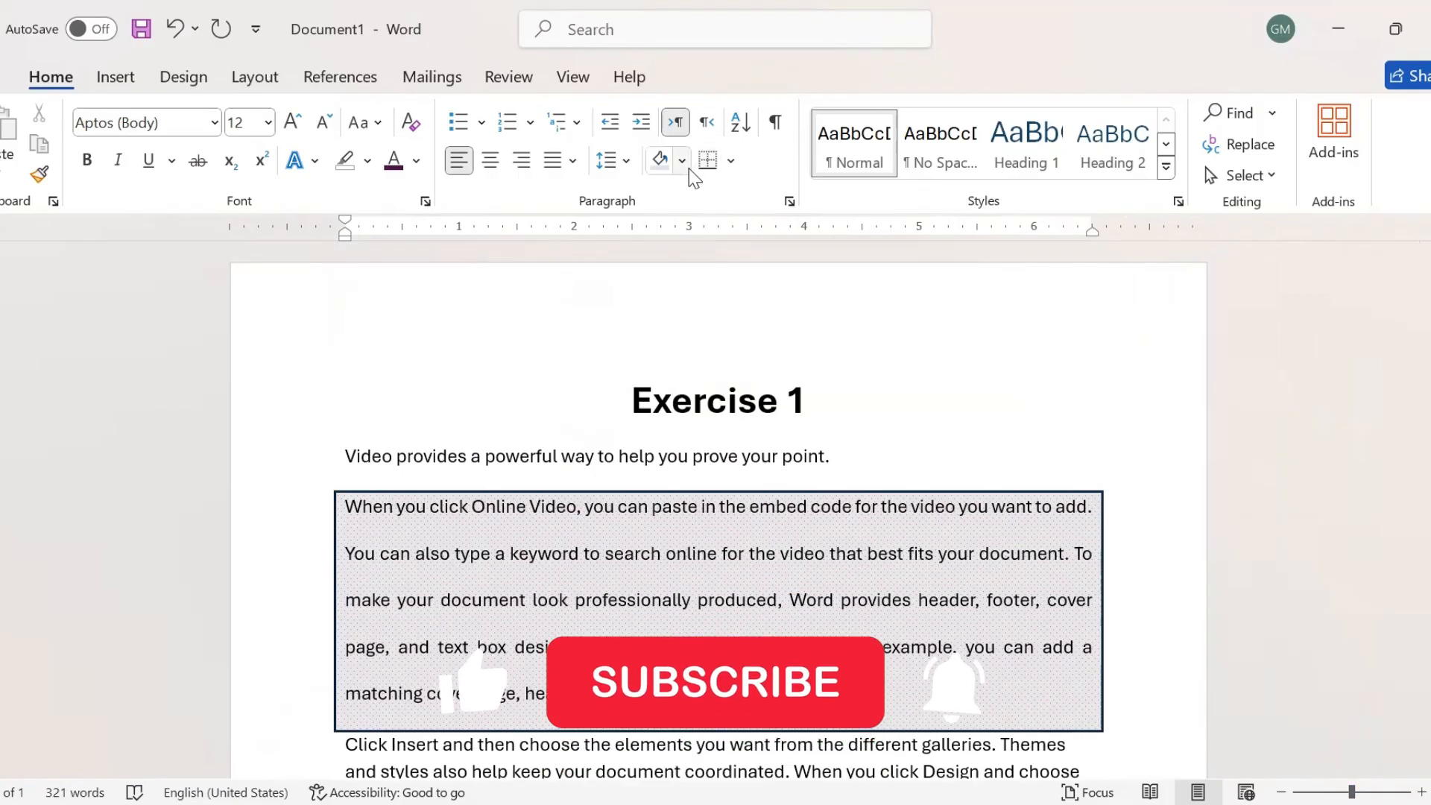
Open the page border settings and choose a triple-line box border for the whole document
click(731, 161)
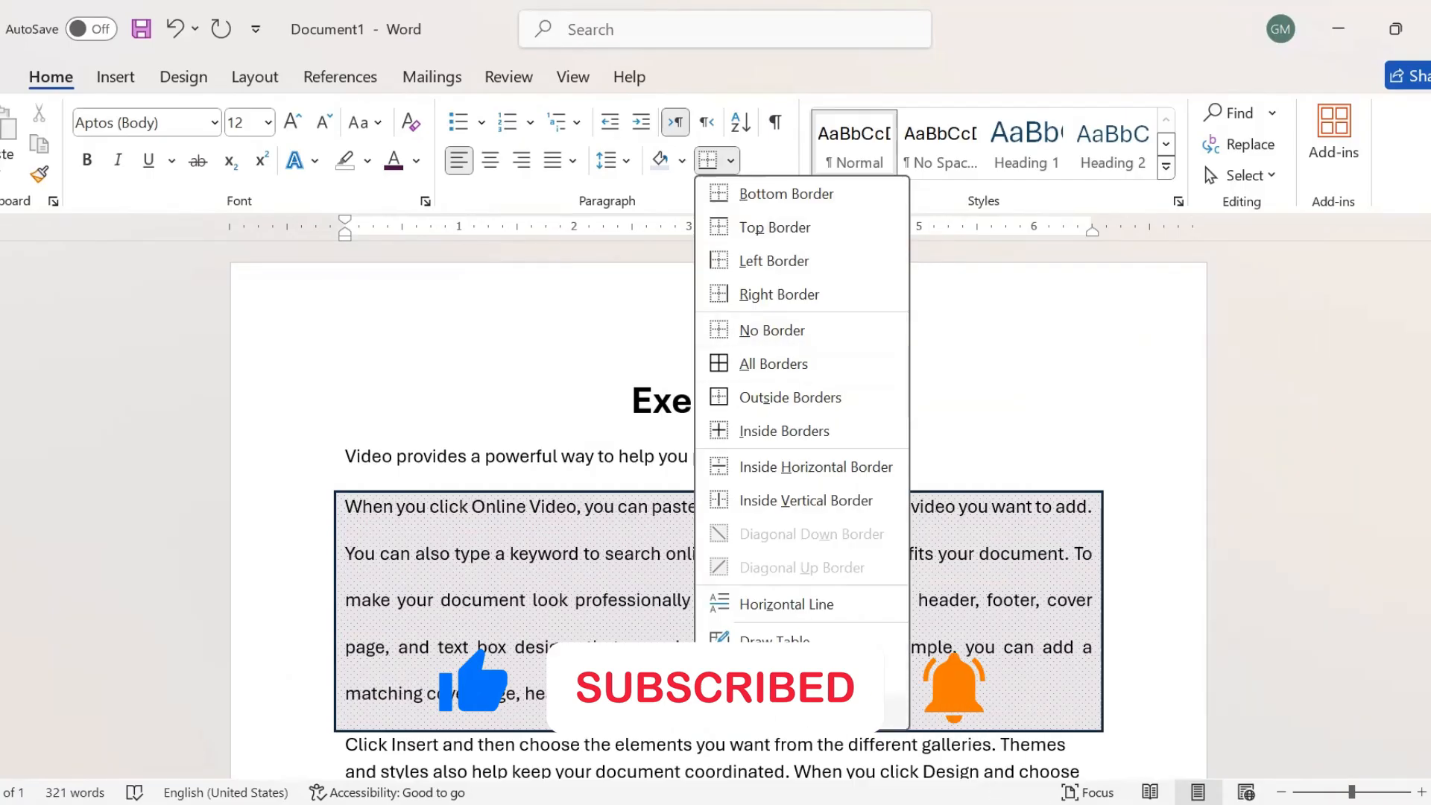
click(783, 706)
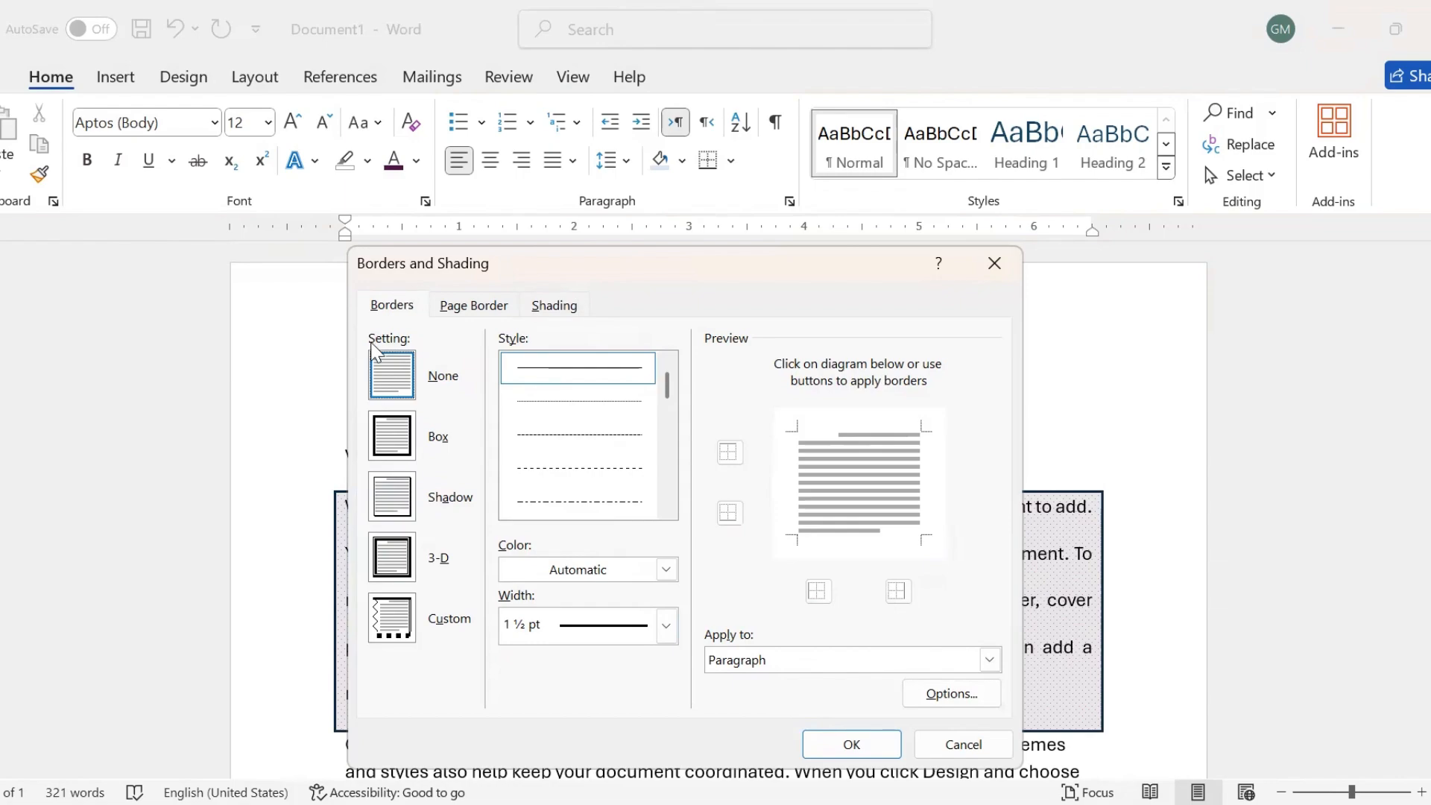
click(465, 306)
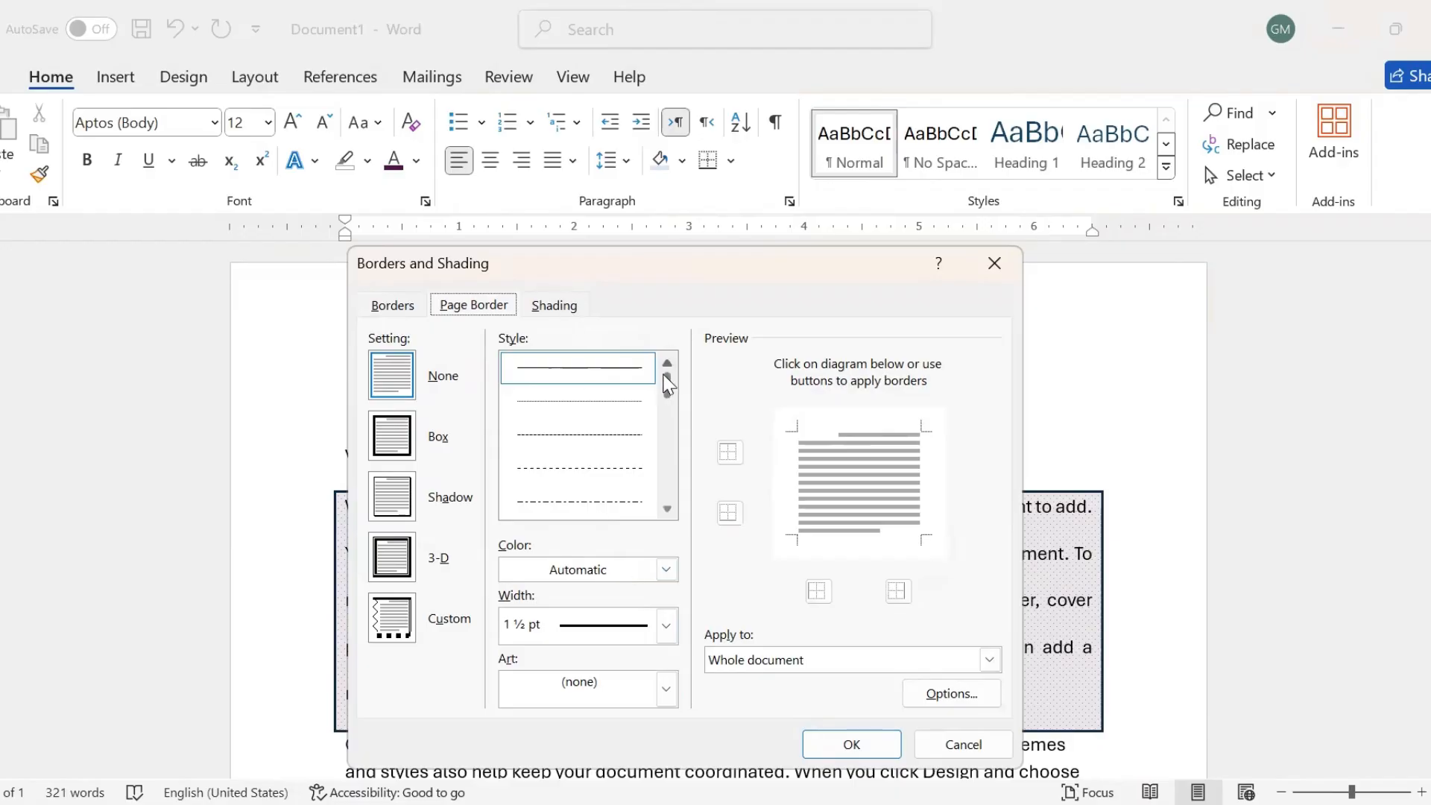
scroll(671, 387, down, 2)
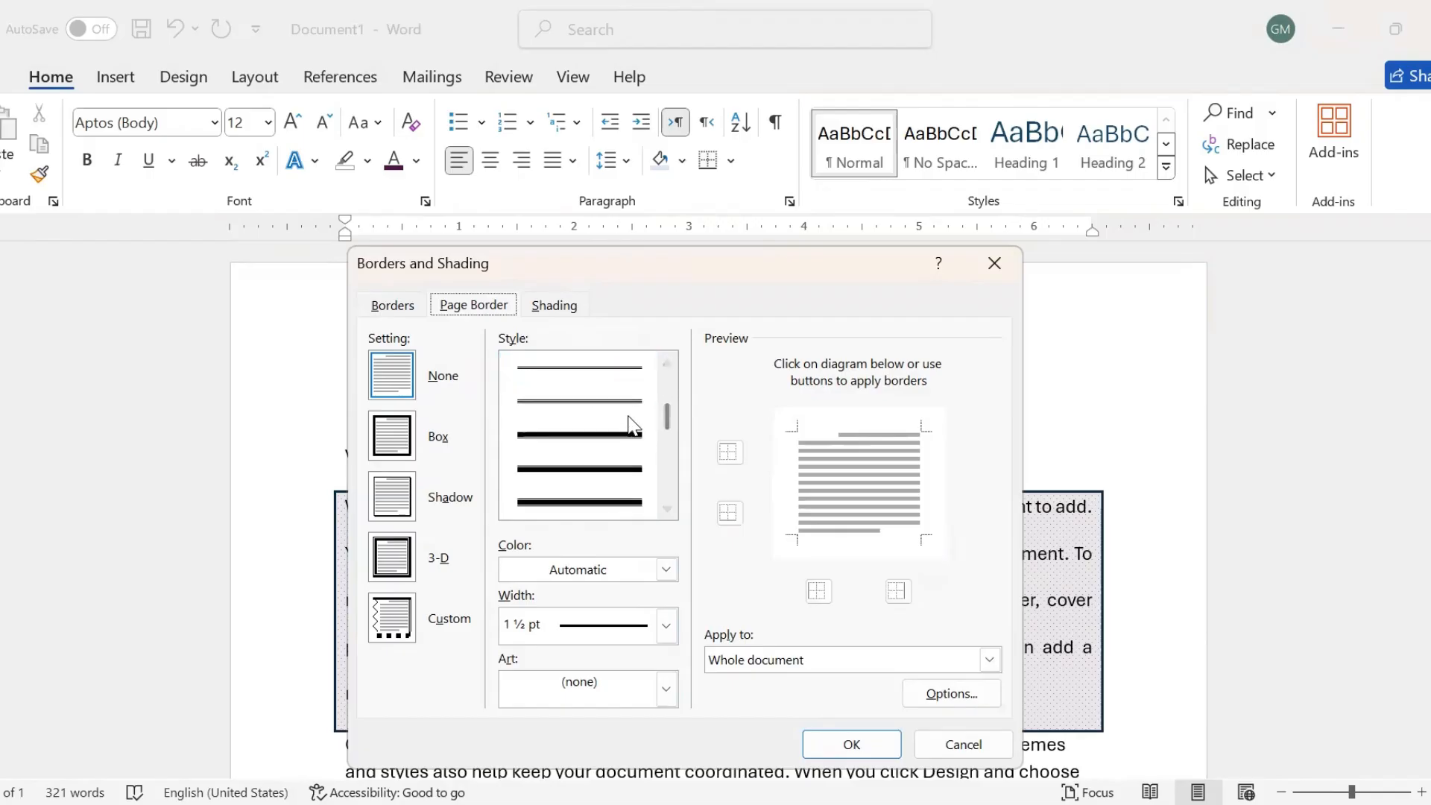
click(630, 405)
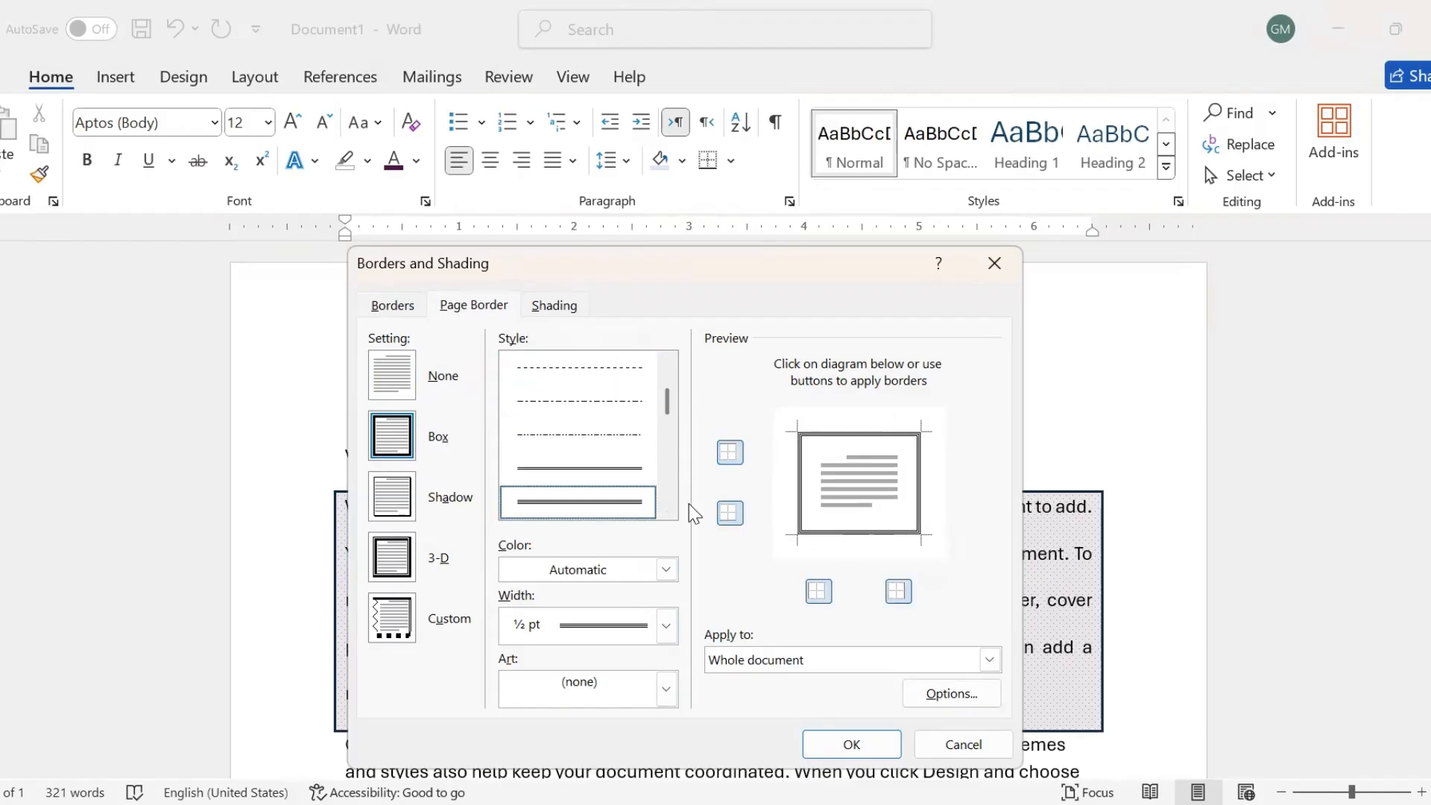
Set the page border's colour to the dark turquoise-blue theme shade and its width to 1½ pt
click(667, 570)
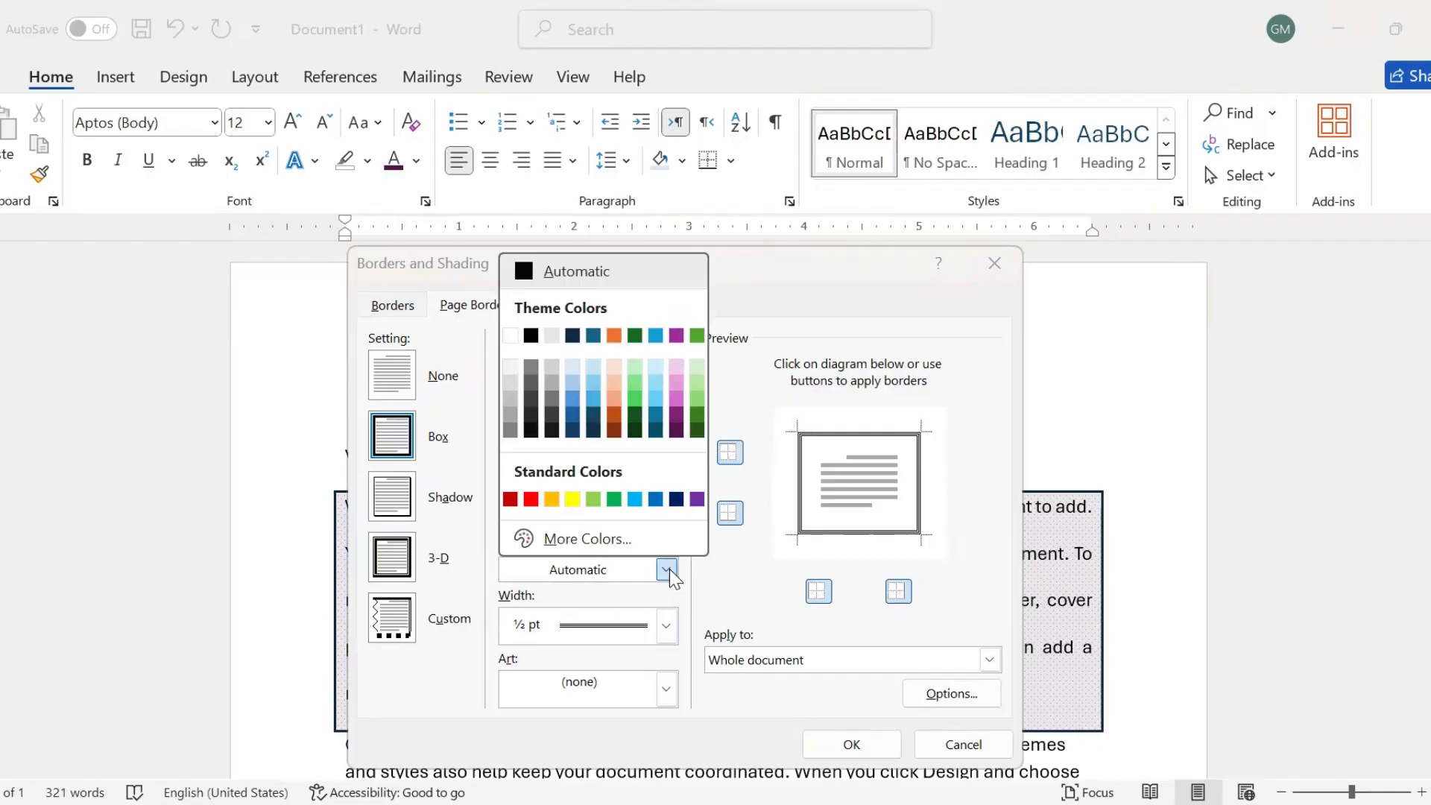
click(653, 416)
click(665, 626)
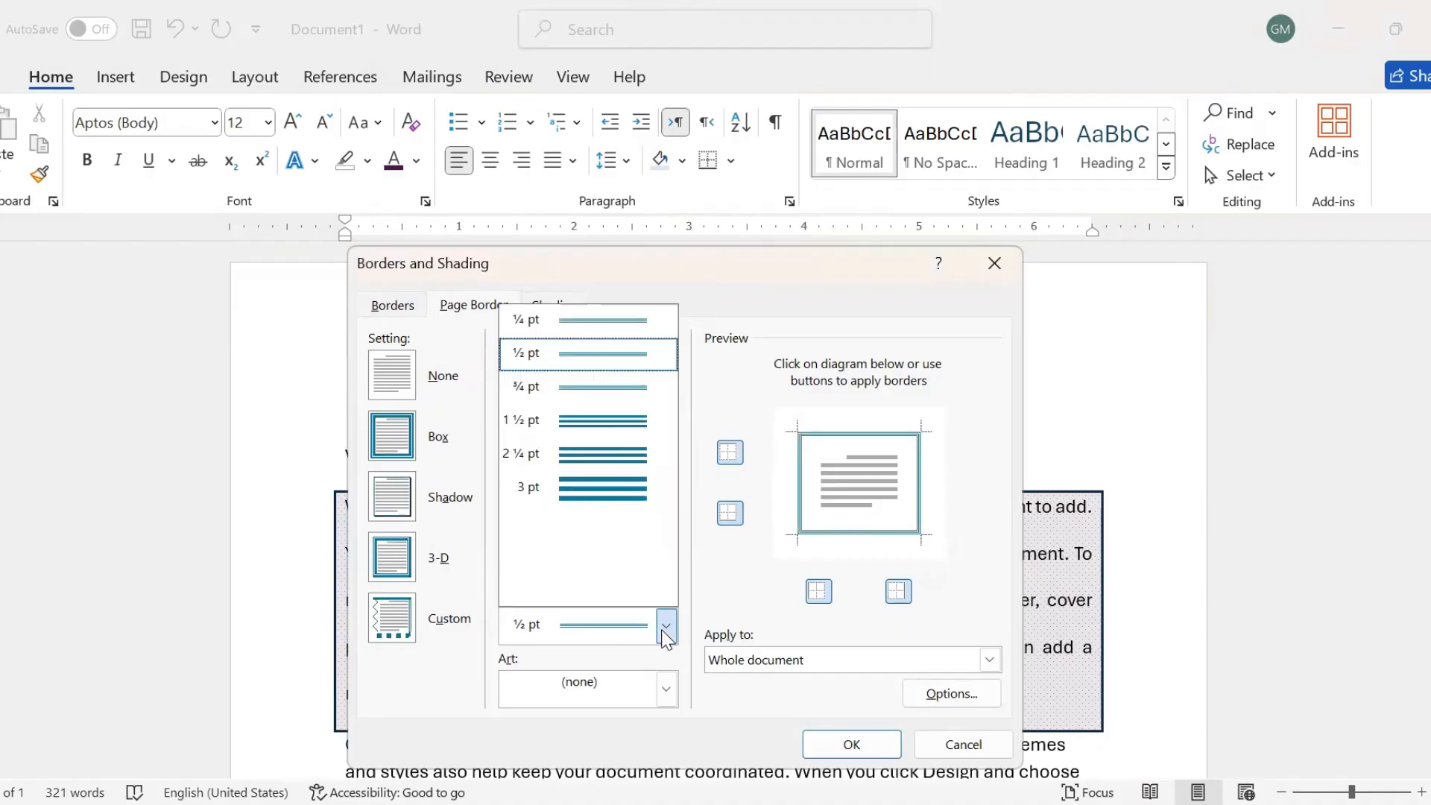
click(624, 422)
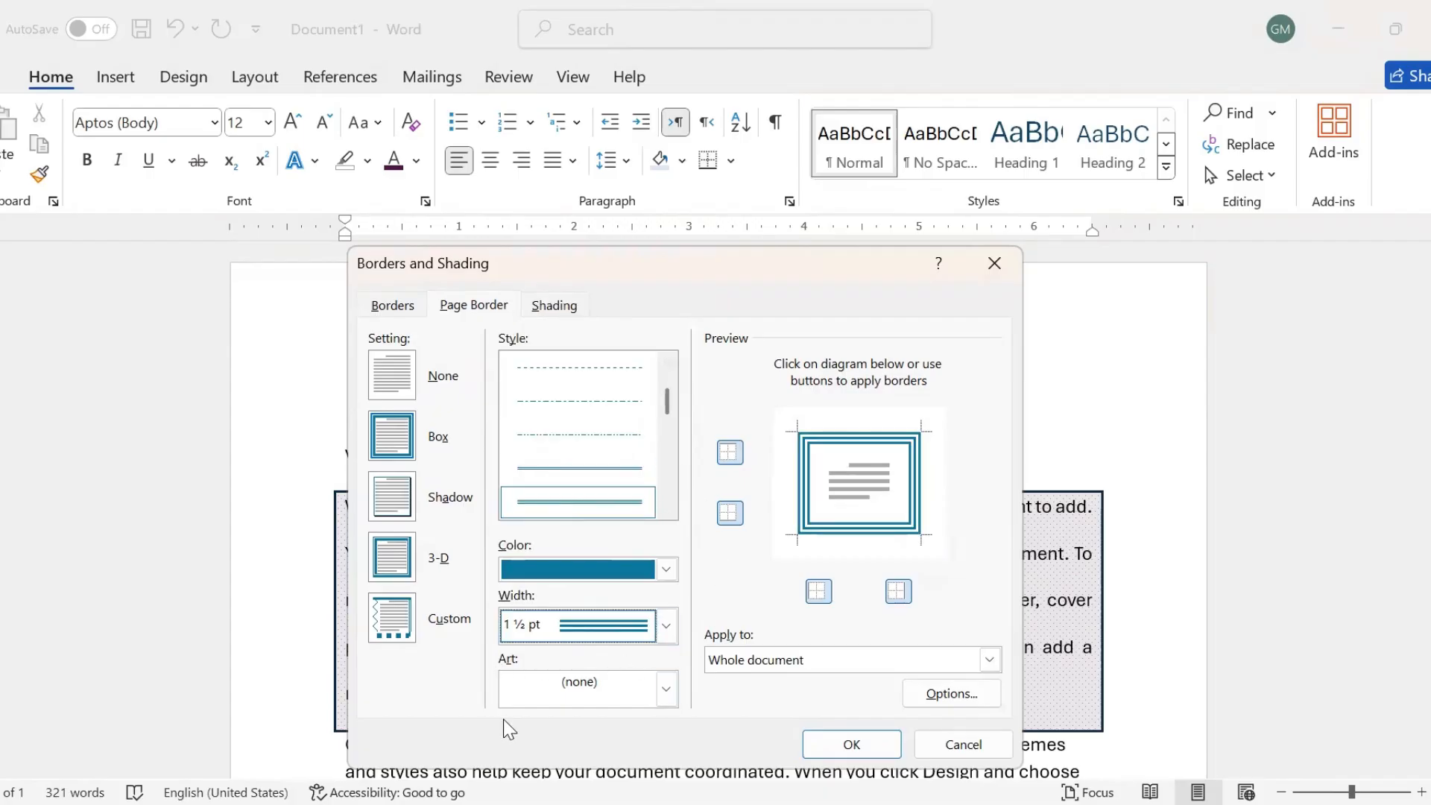
Try the red apples and the dark blue butterfly motif as the page border's art
click(666, 695)
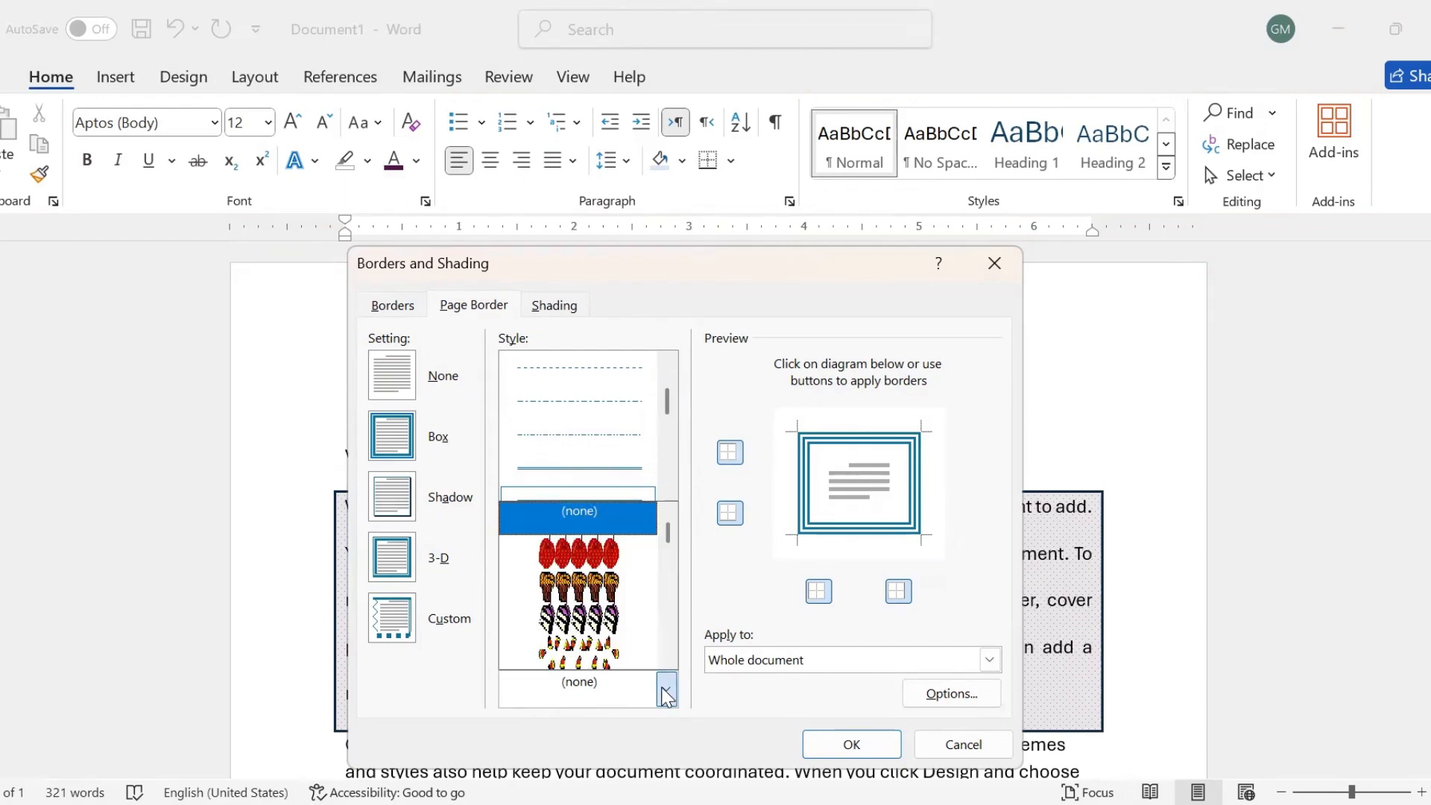
click(621, 553)
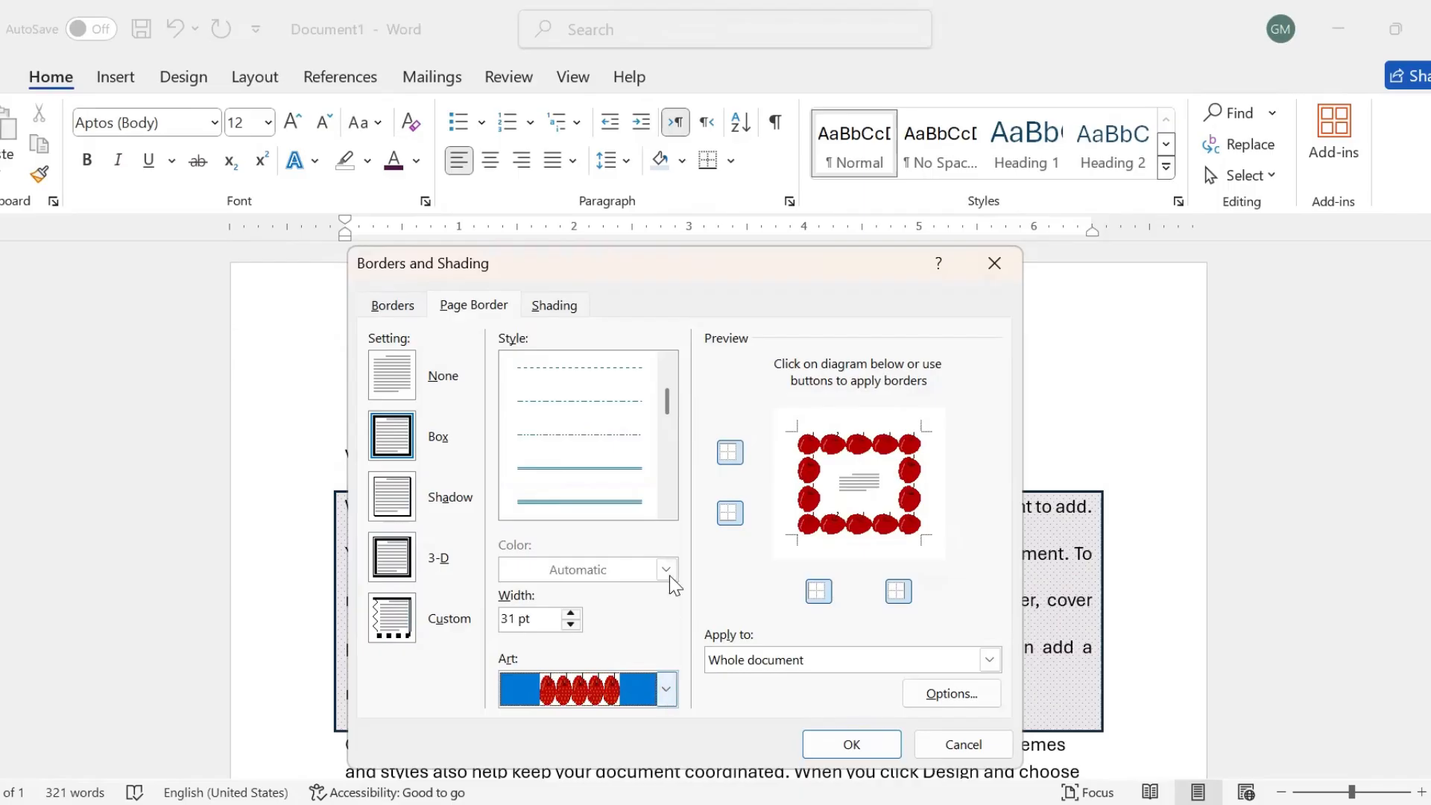
click(666, 695)
drag(668, 527, 668, 550)
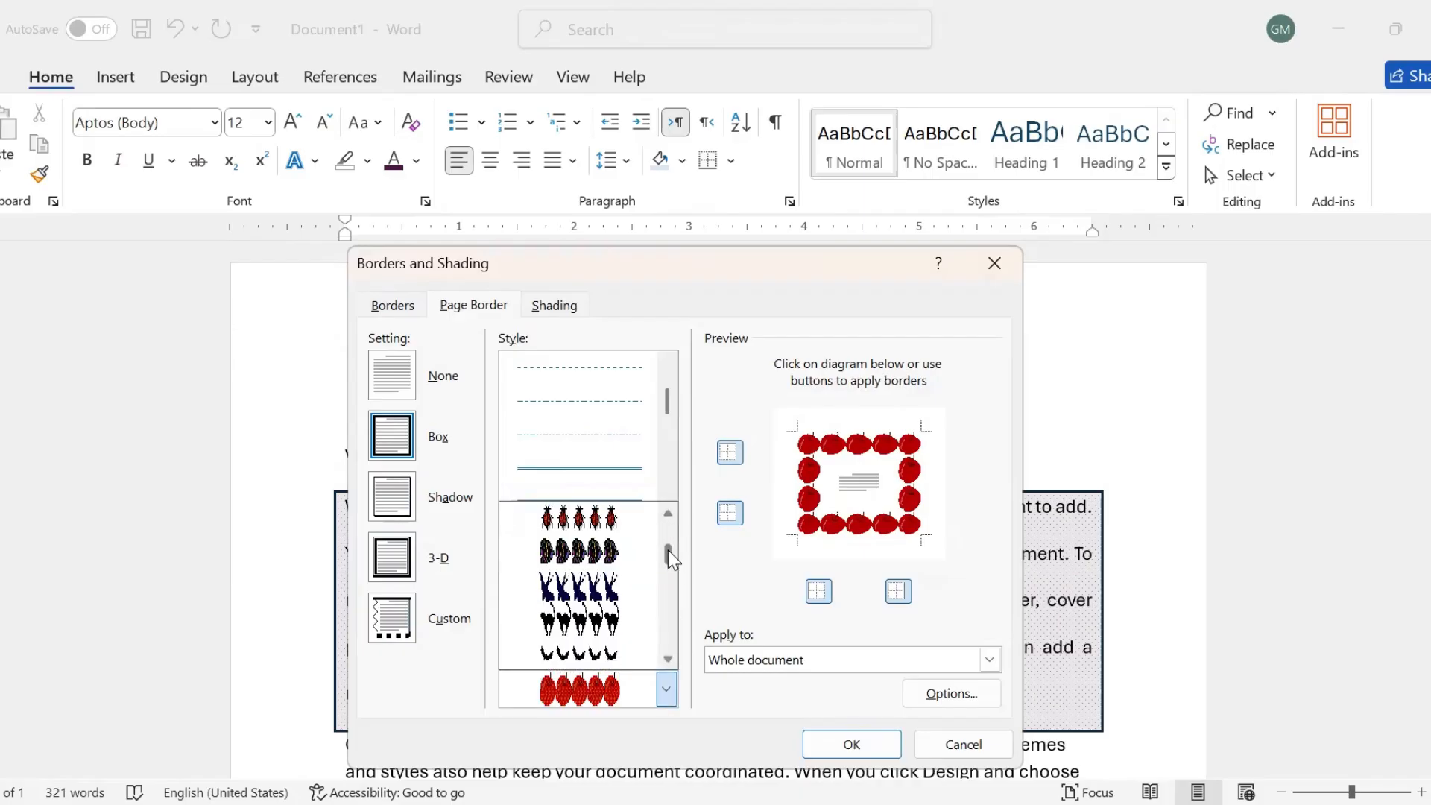
click(603, 590)
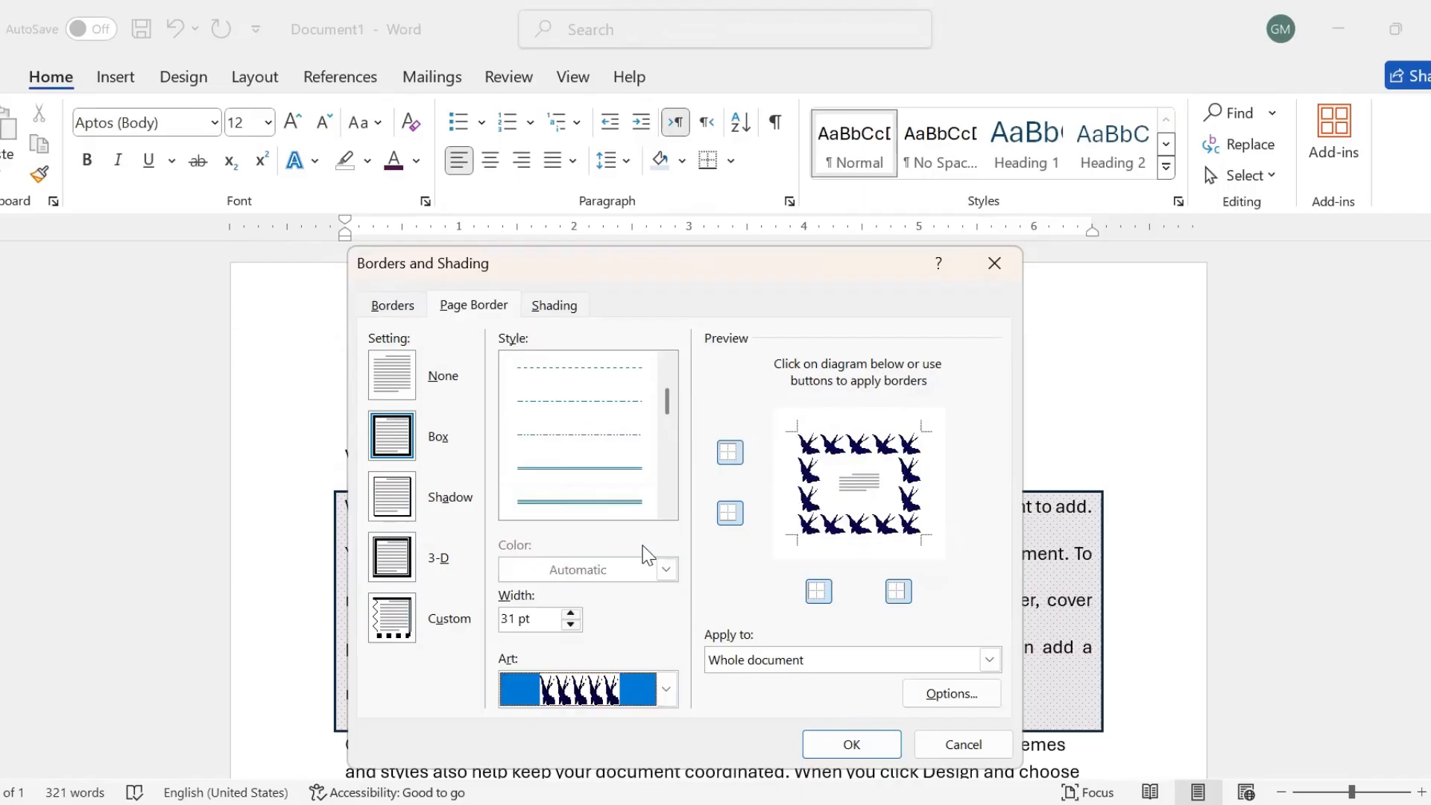
Choose the black-and-white striped block pattern with thin outer lines as the page border's art
click(673, 692)
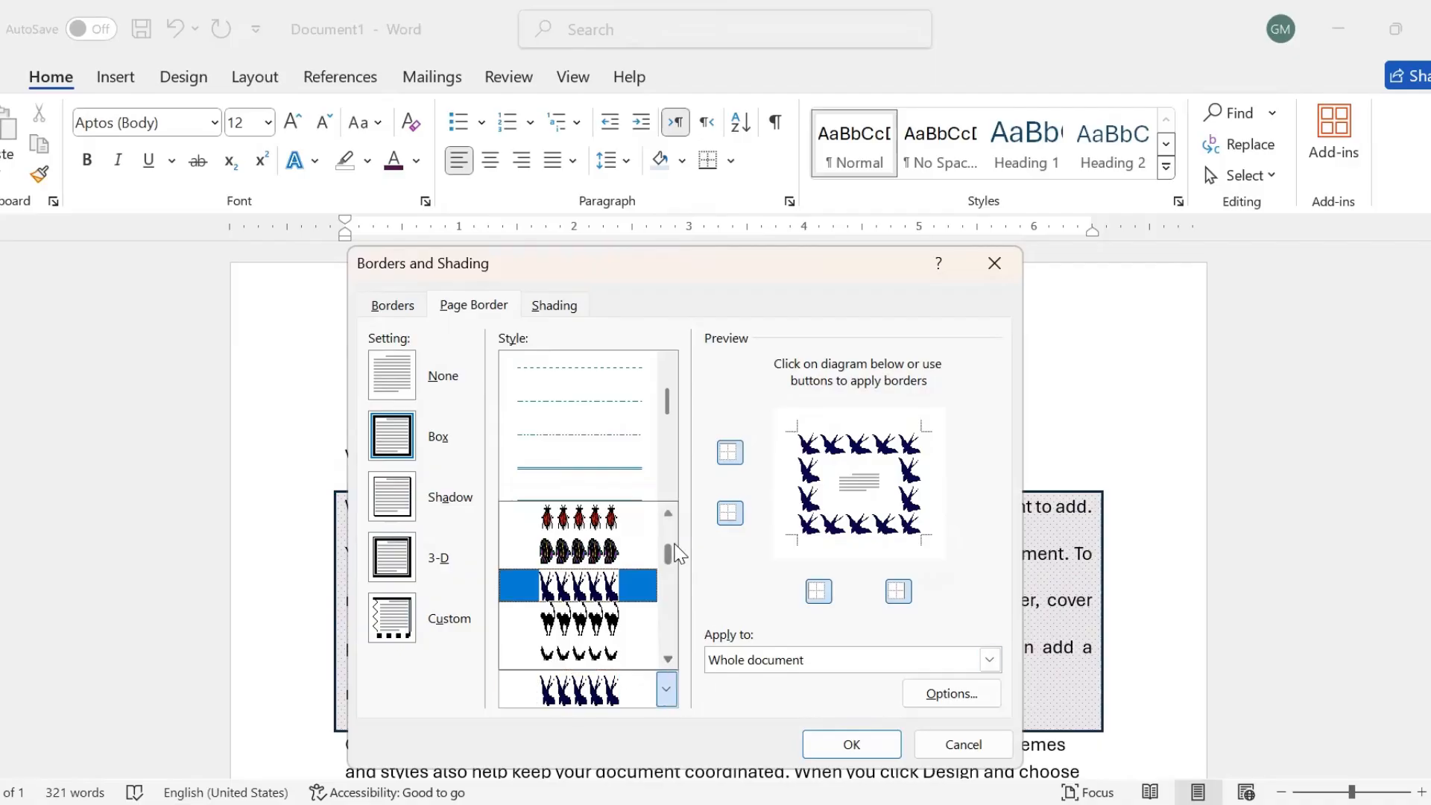
scroll(680, 606, down, 5)
scroll(682, 613, down, 3)
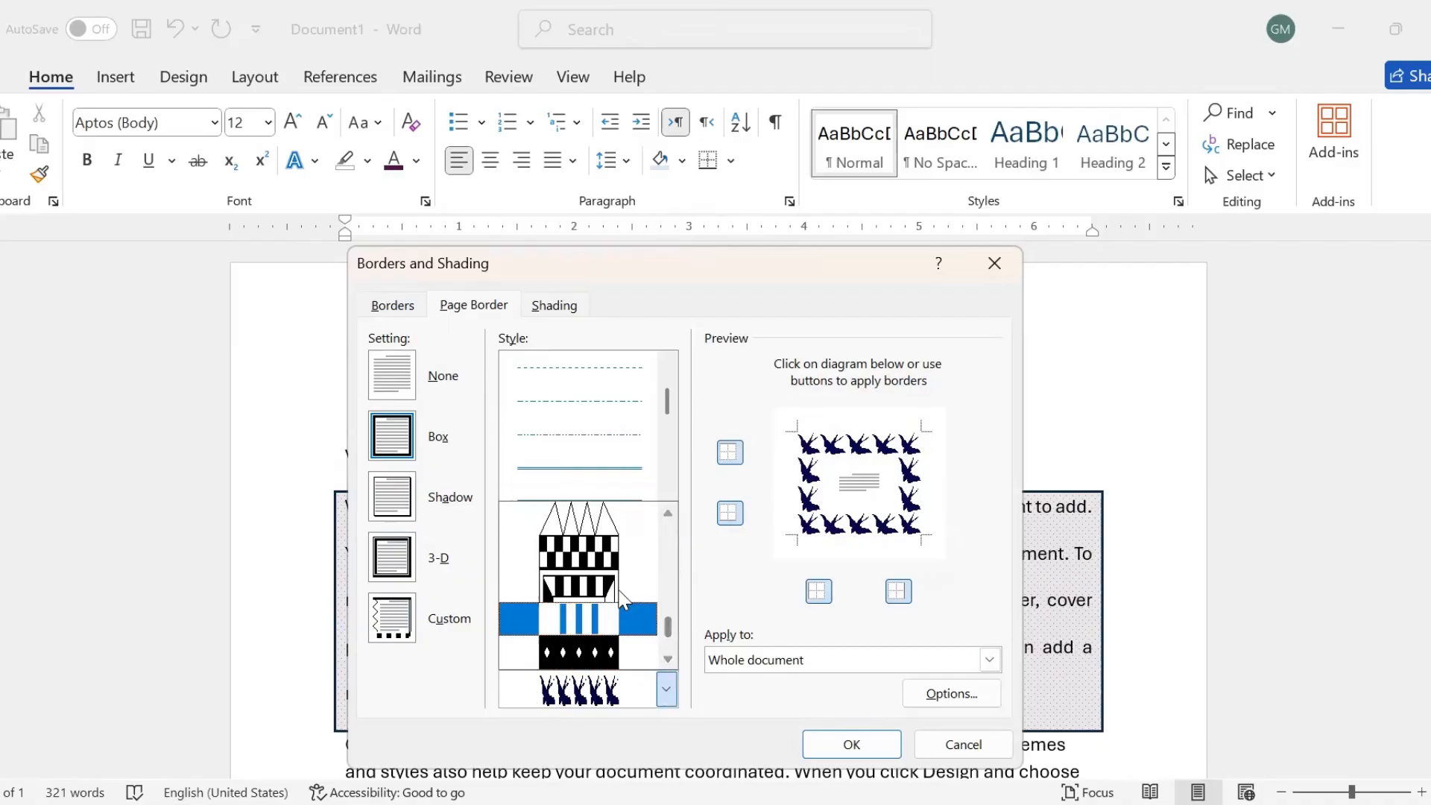
click(601, 590)
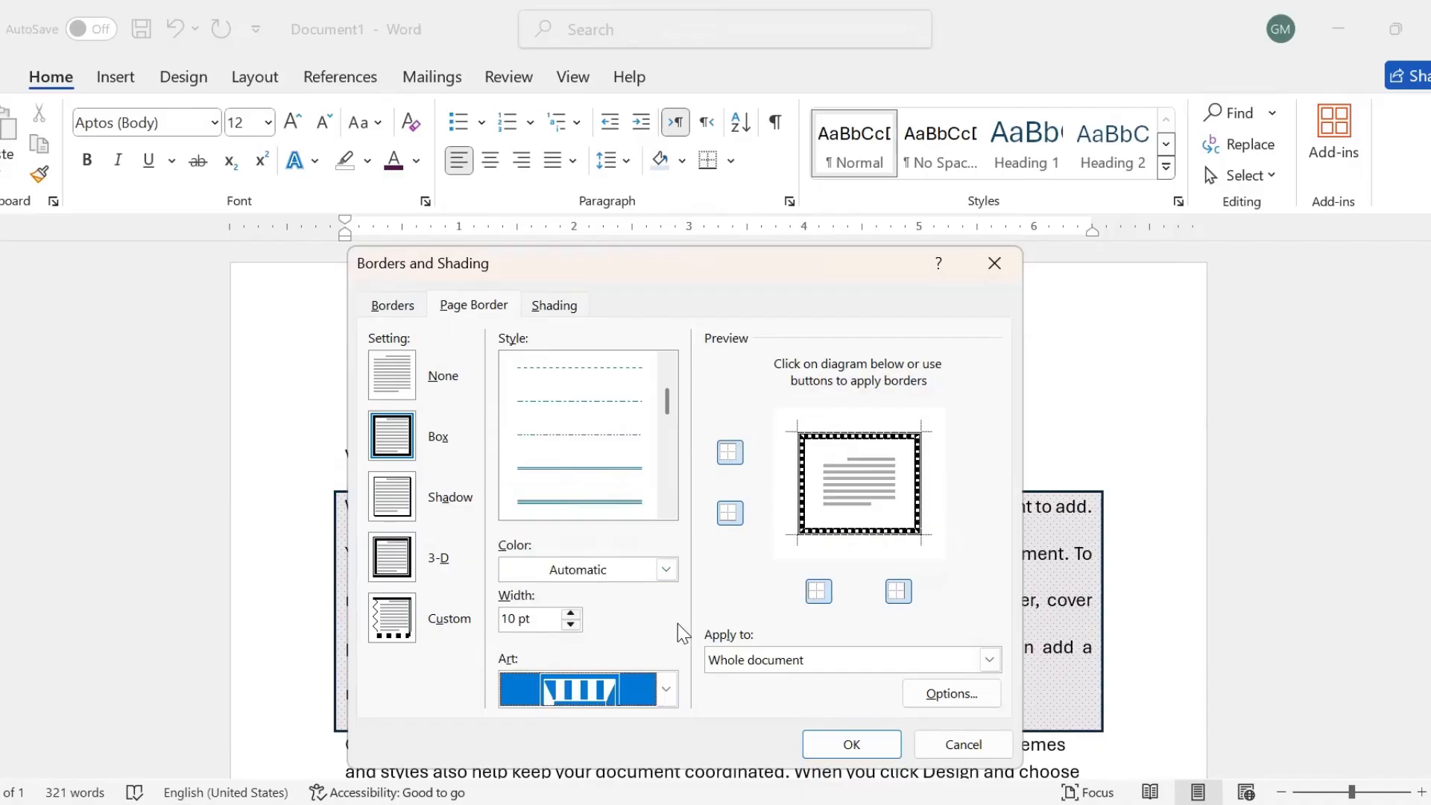
click(667, 693)
click(667, 693)
Set the art border's colour to the standard dark red and its width to 14 pt, and apply it to the whole document
click(666, 570)
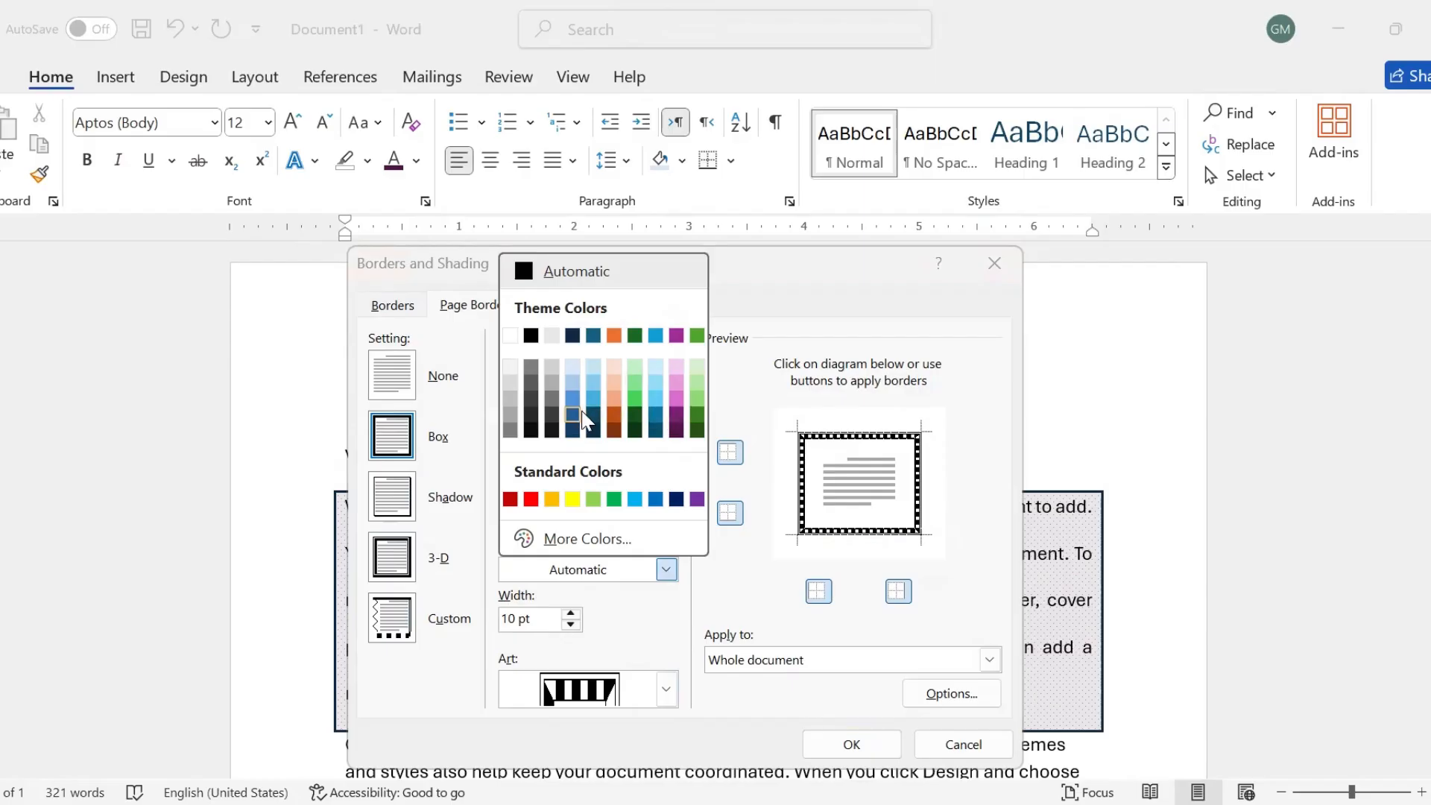
click(509, 499)
click(571, 613)
click(571, 613)
click(571, 613)
click(571, 625)
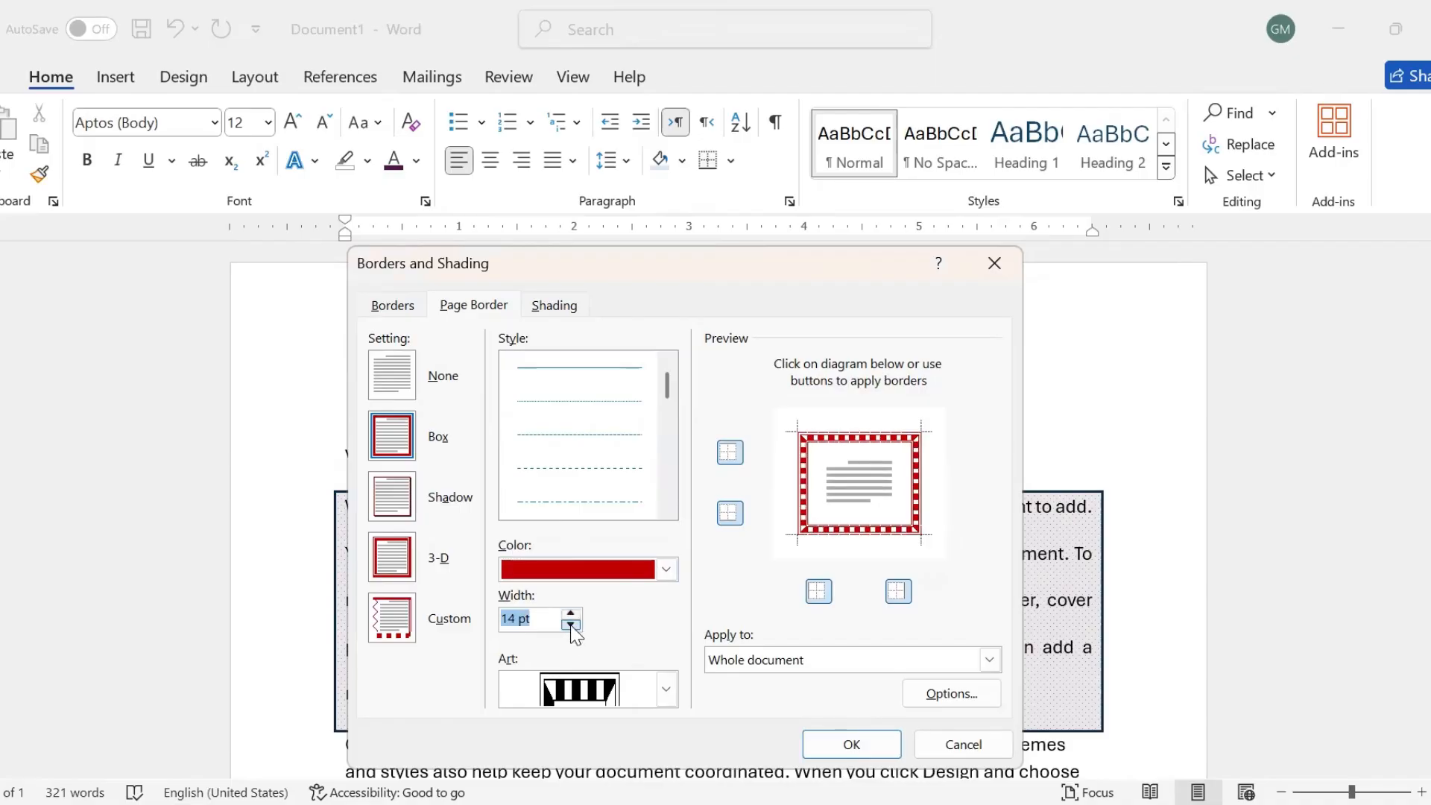
click(839, 748)
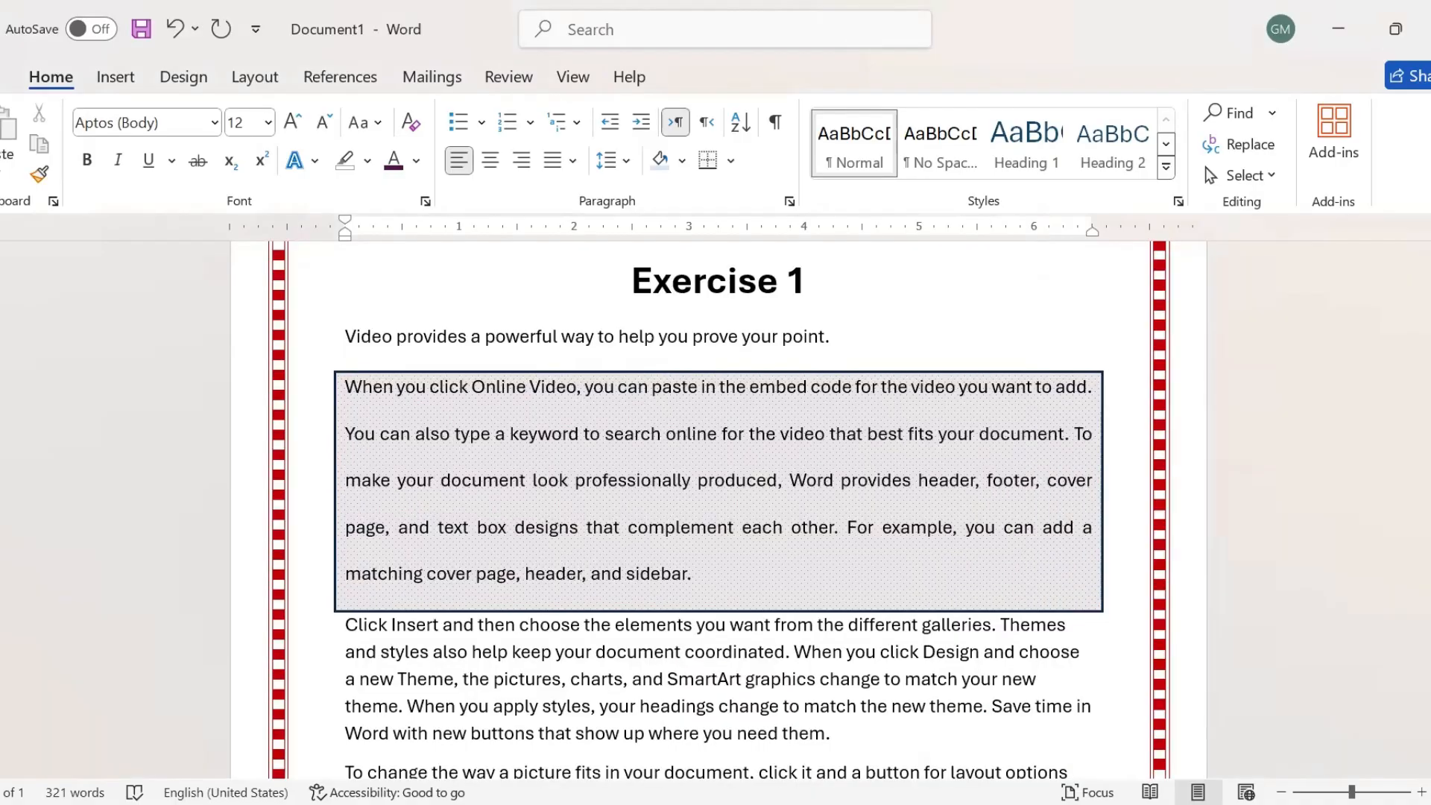
Examine the page border along the whole first page, down to its lower edge
scroll(718, 507, up, 2)
scroll(718, 514, down, 8)
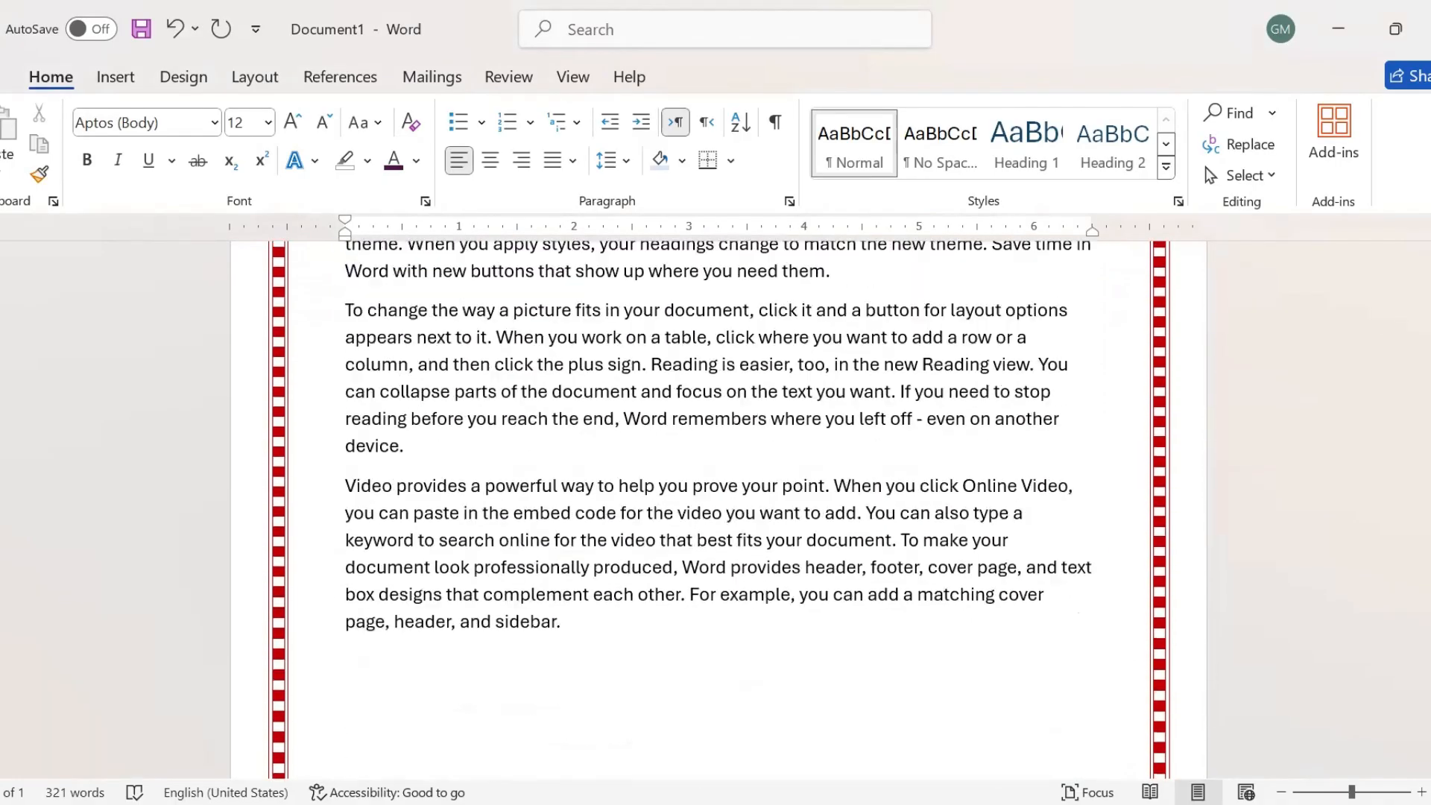
scroll(718, 506, down, 5)
scroll(718, 507, up, 13)
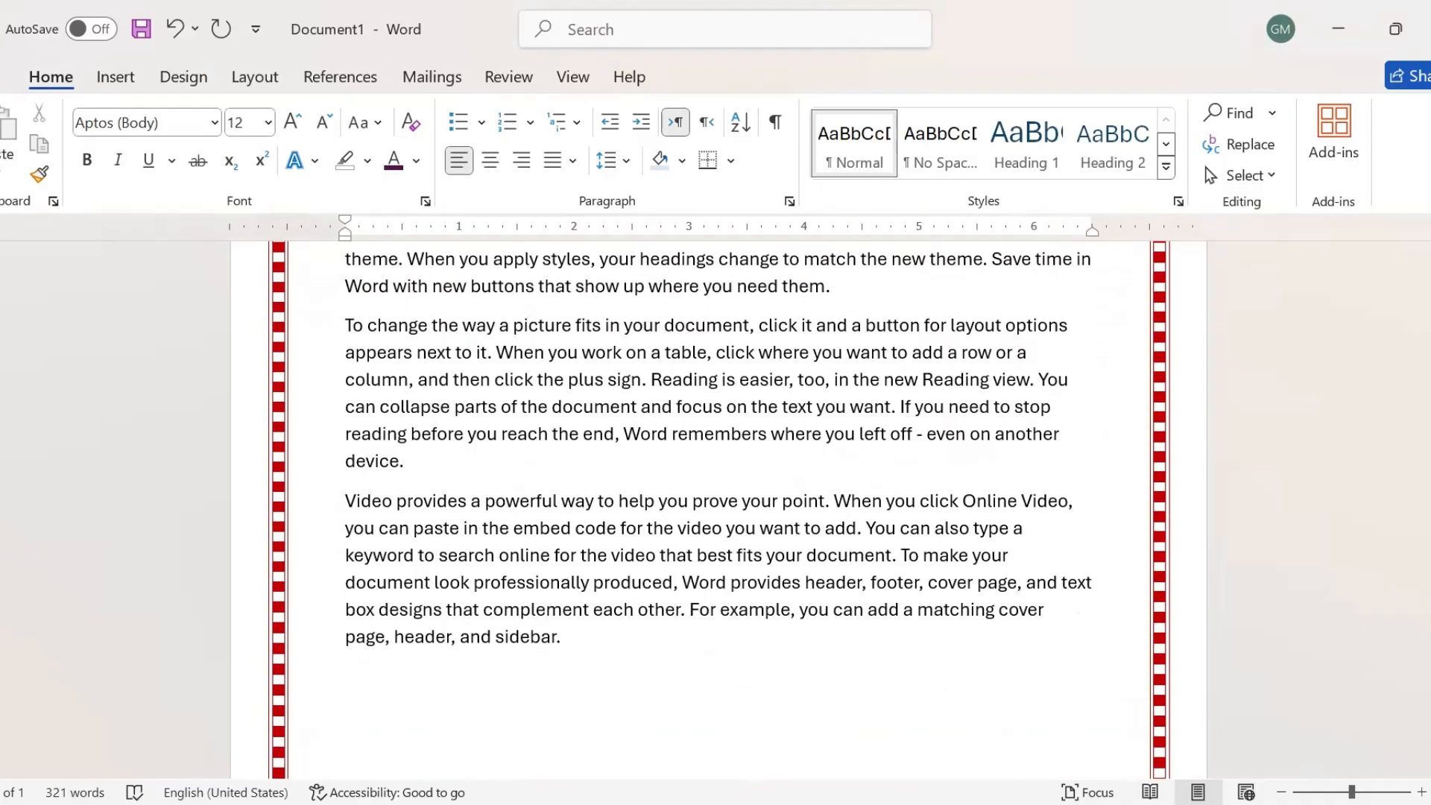
scroll(718, 507, down, 8)
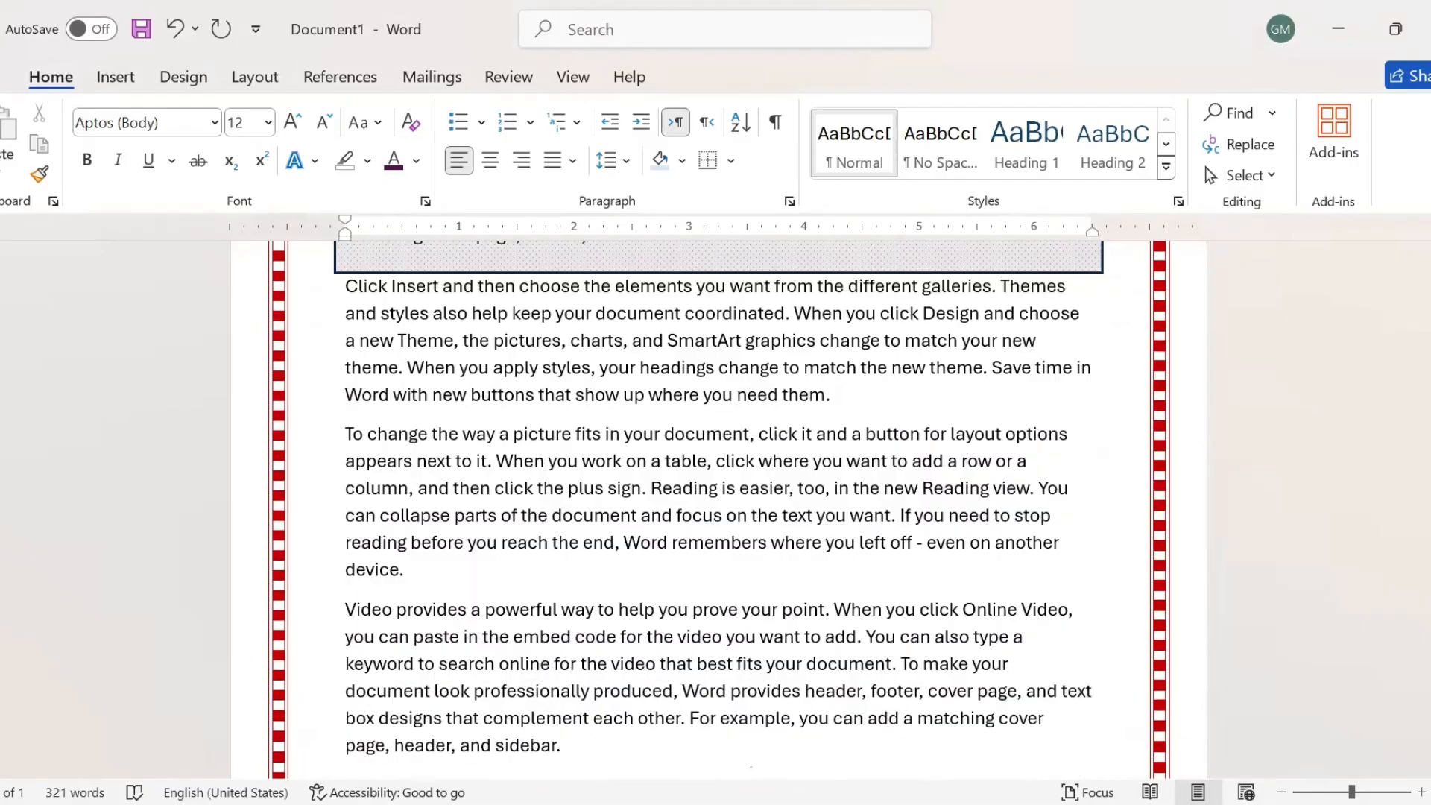
scroll(964, 519, down, 5)
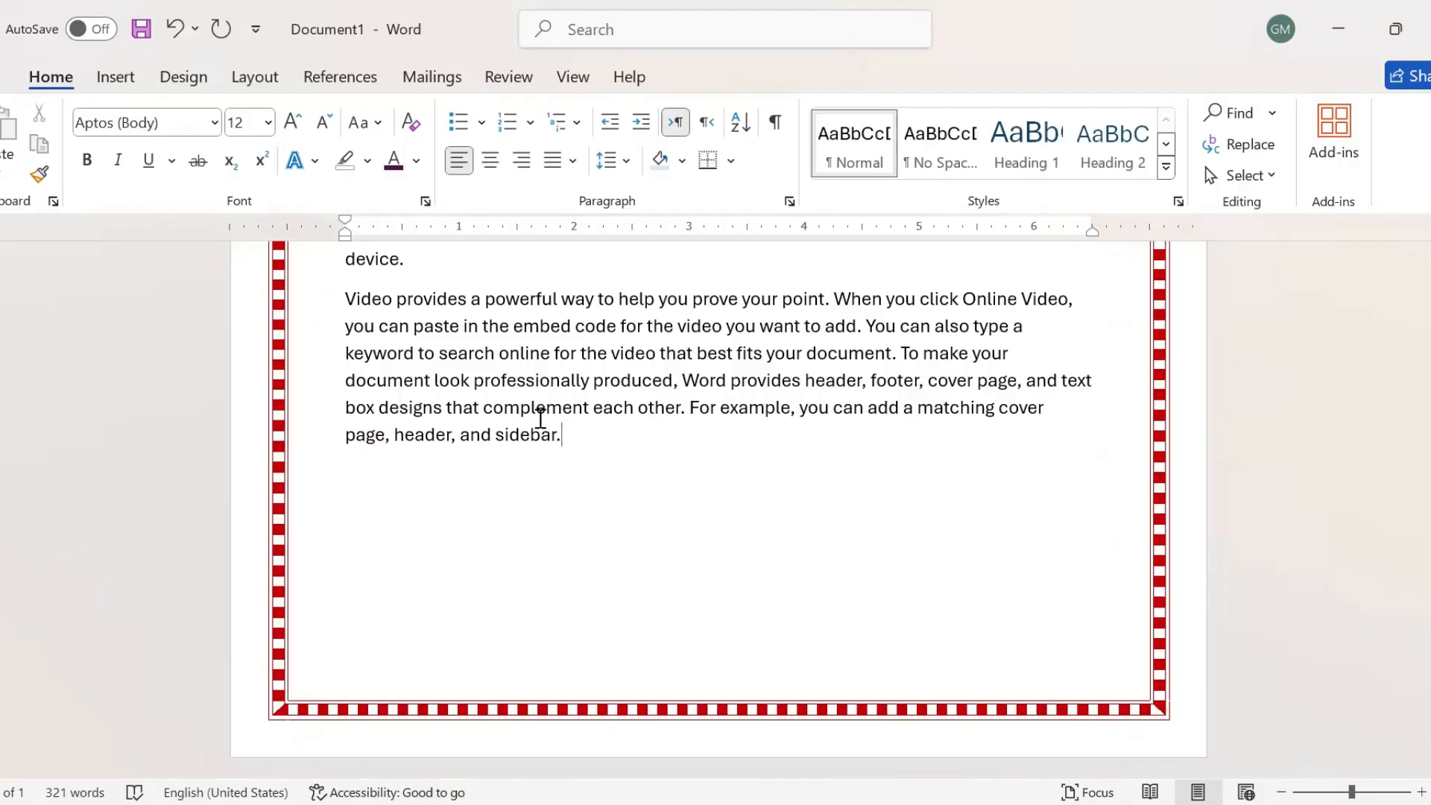
Add a new page below the last paragraph and review the page border on both pages
double_click(571, 468)
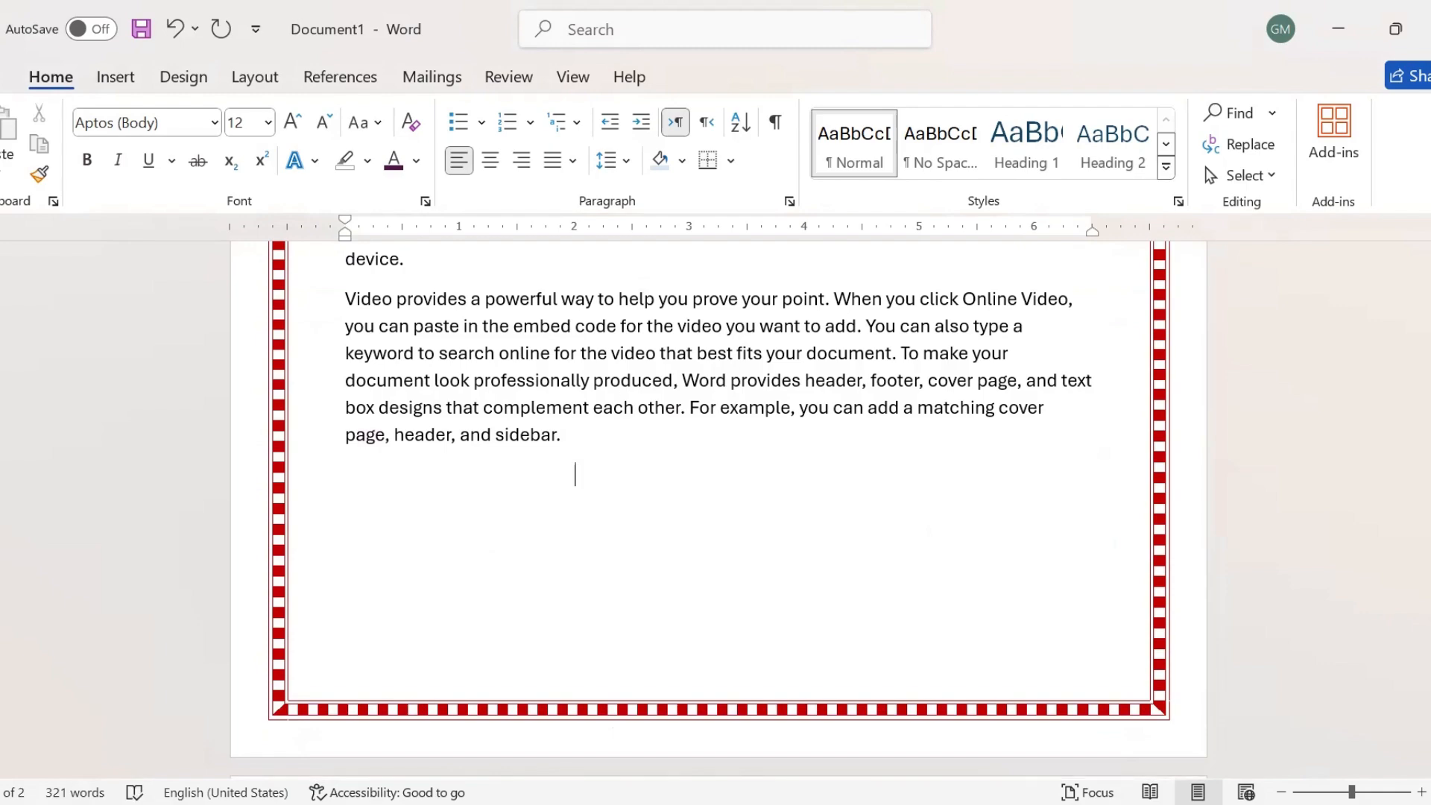
drag(1430, 456, 1430, 547)
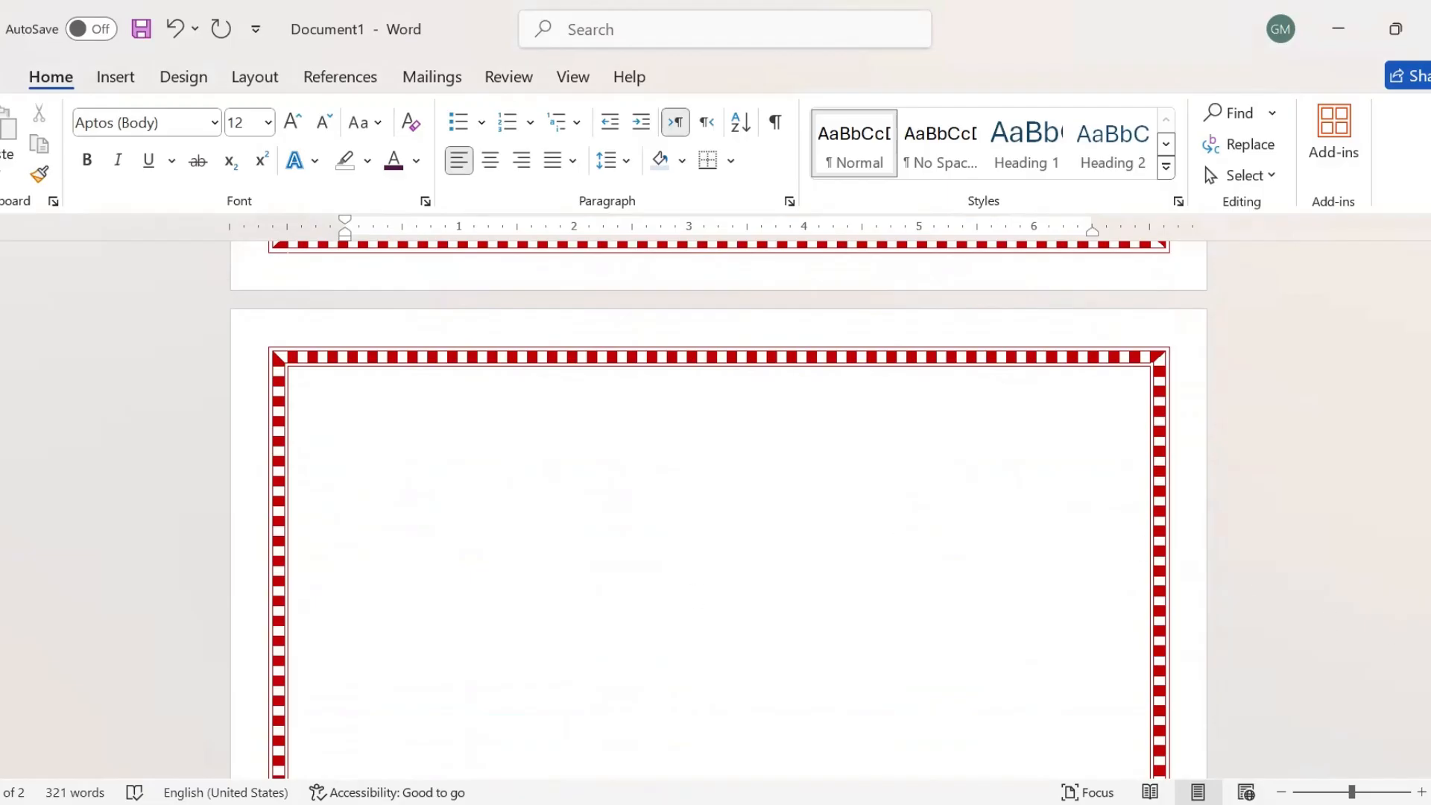
drag(1430, 572, 1430, 327)
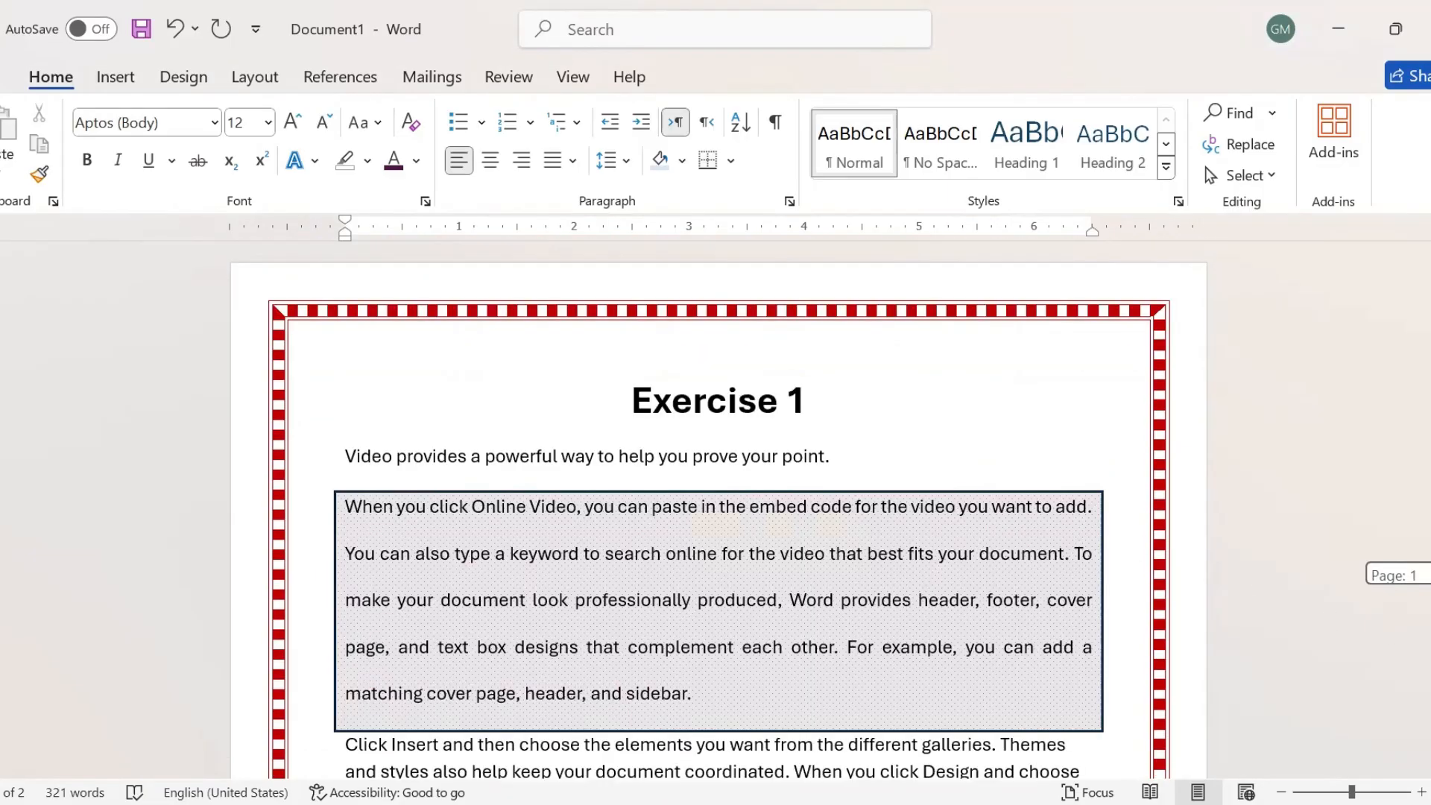